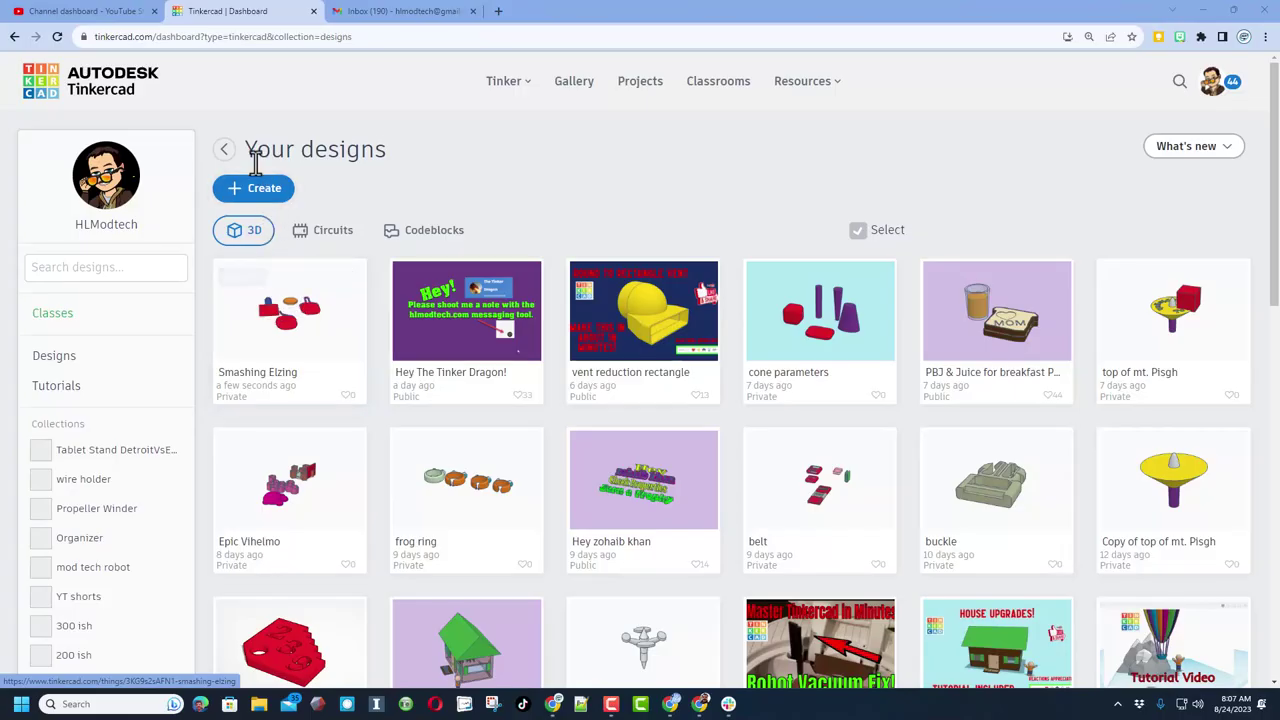
Start a new 3D design from the dashboard's Create menu
click(252, 192)
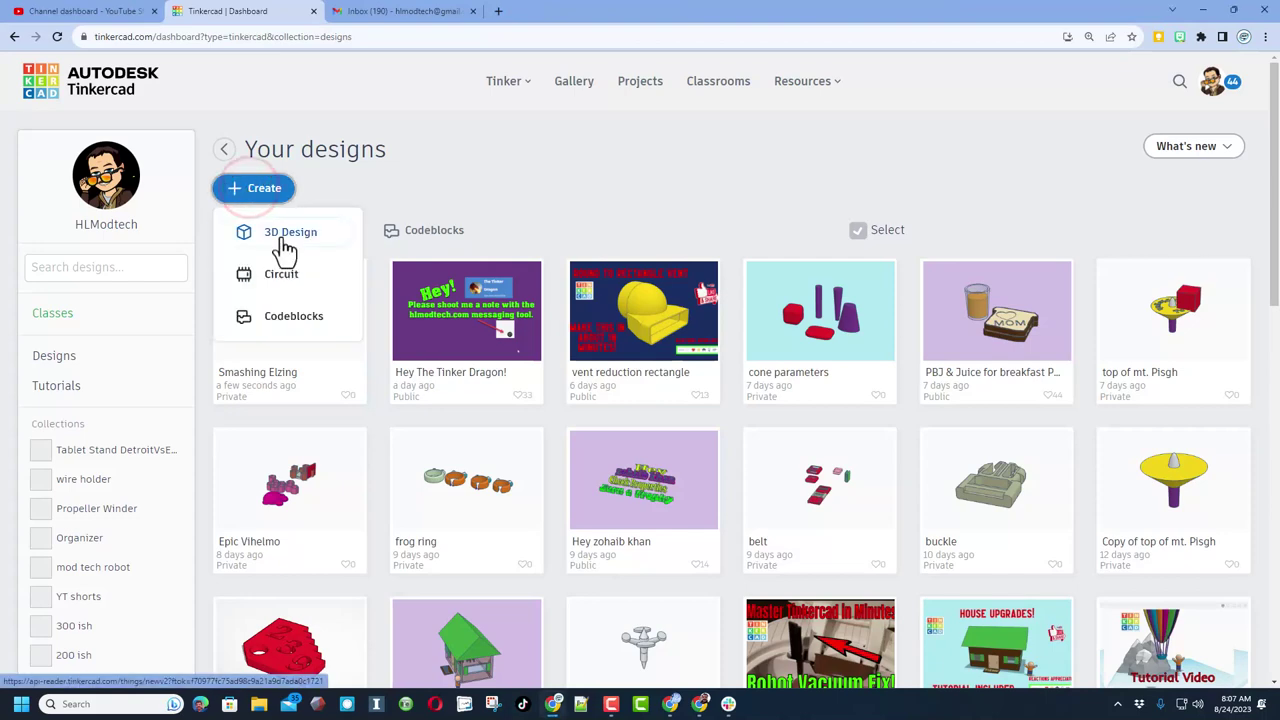
click(284, 238)
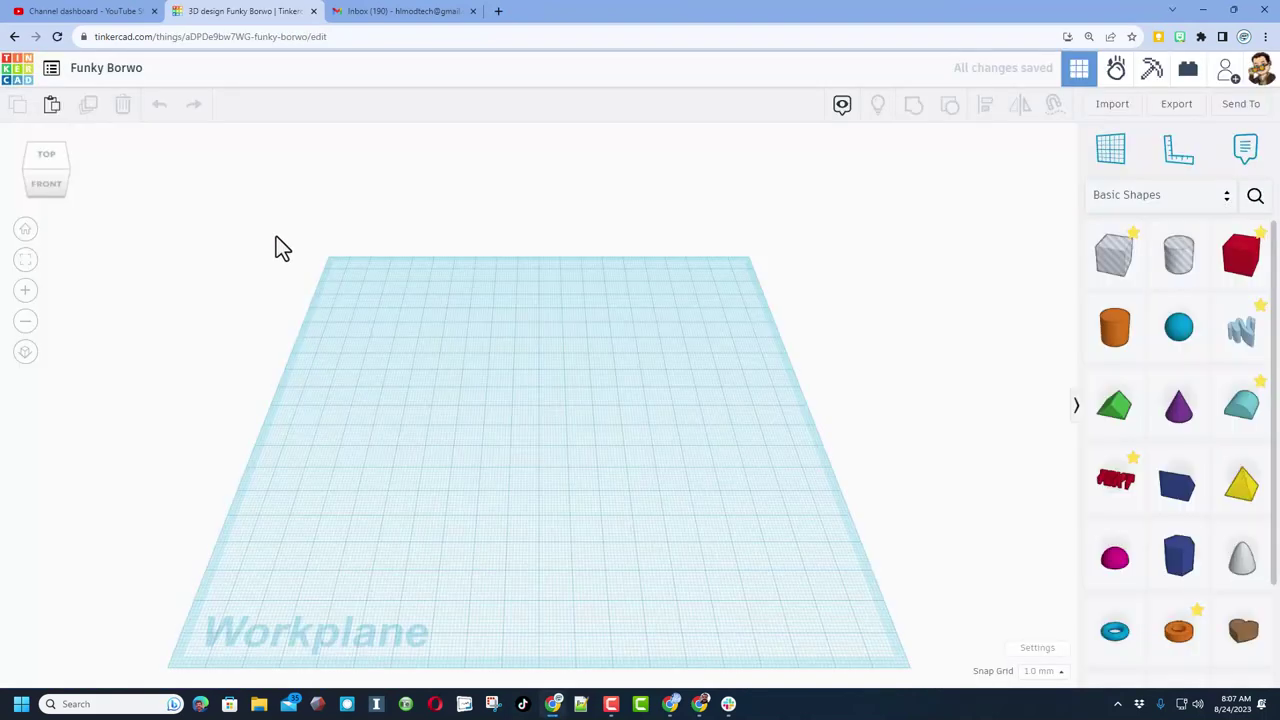
Rename the design to 'chess storage'
click(93, 70)
text(c)
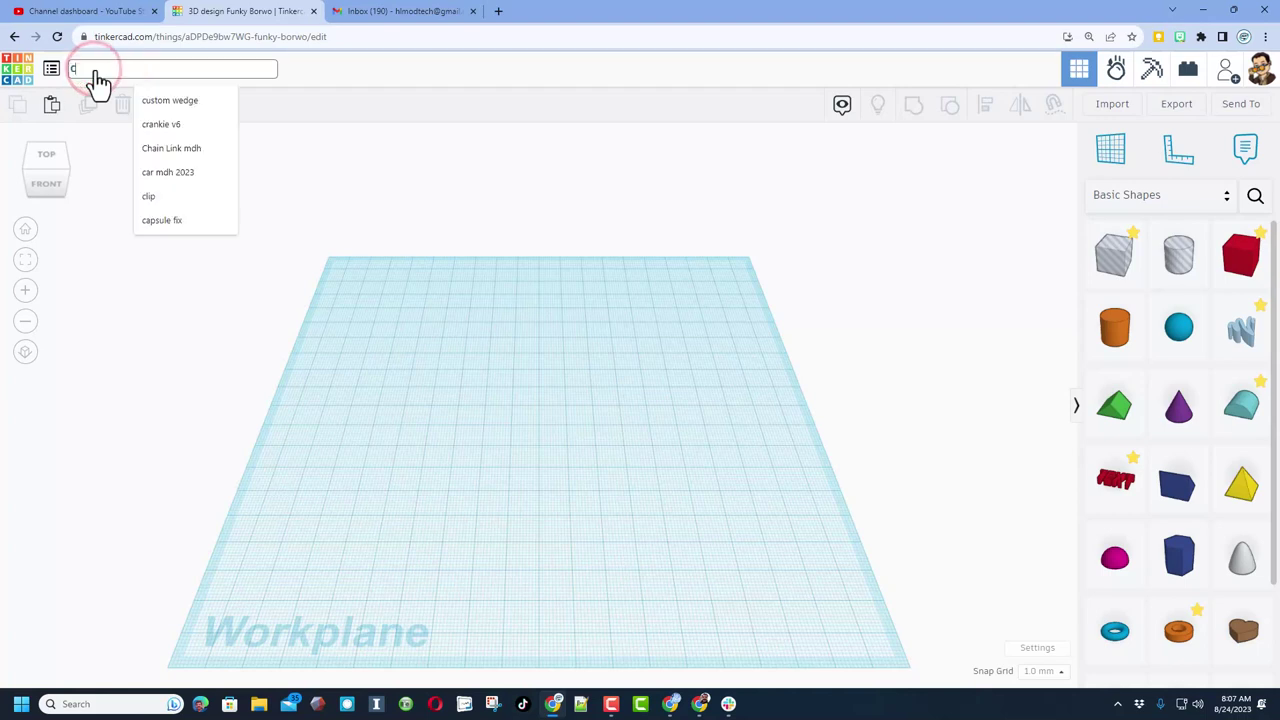
text(hess s)
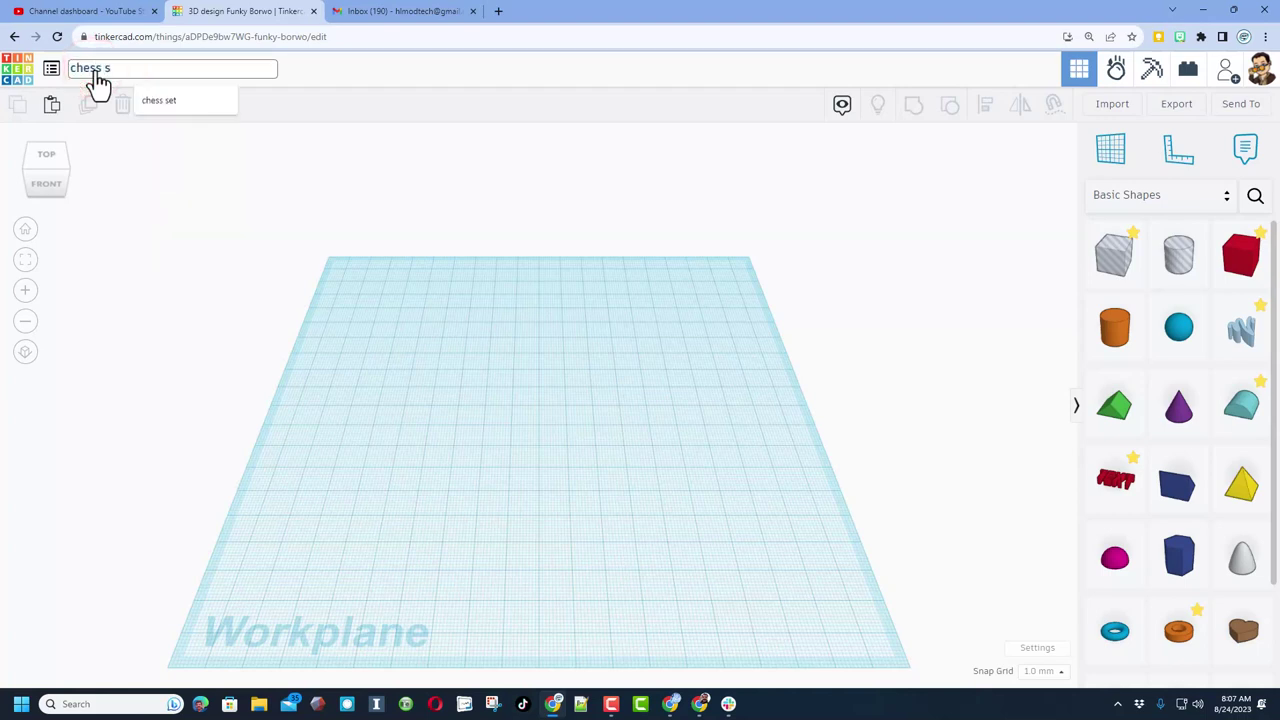
text(torage)
click(370, 313)
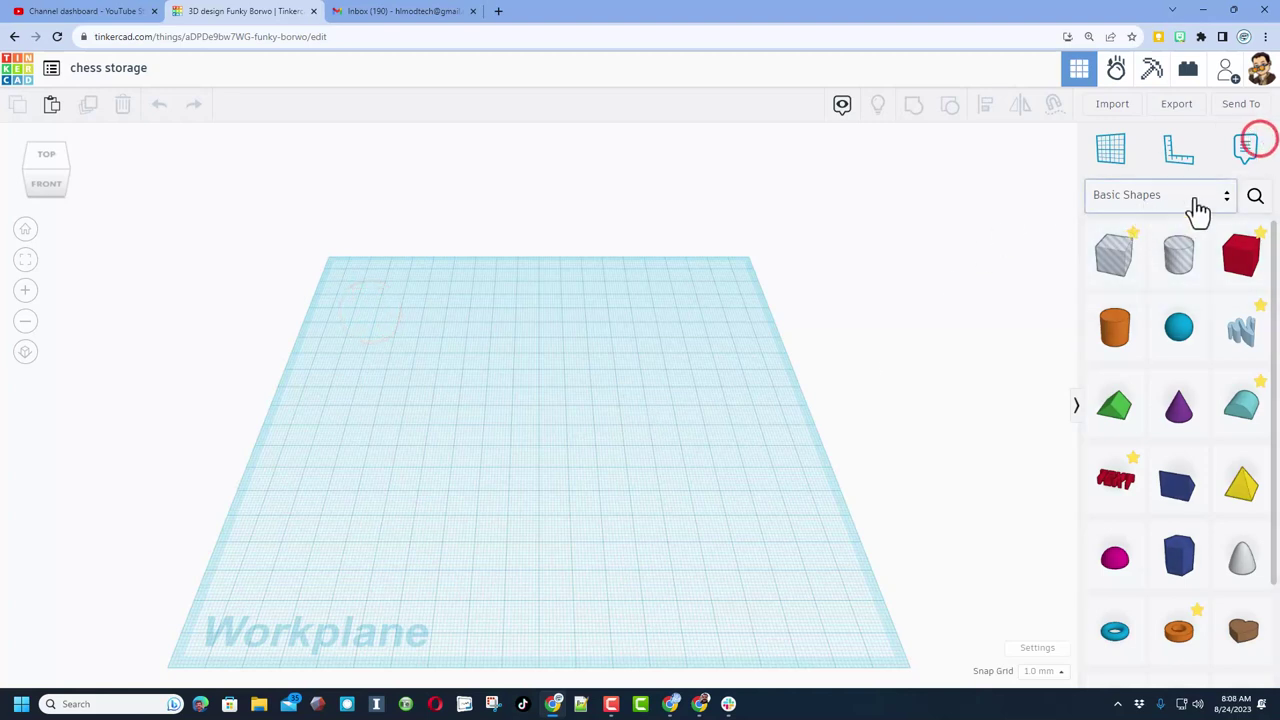
Find the SoftBox in the community shapes and place it on the workplane
click(1257, 200)
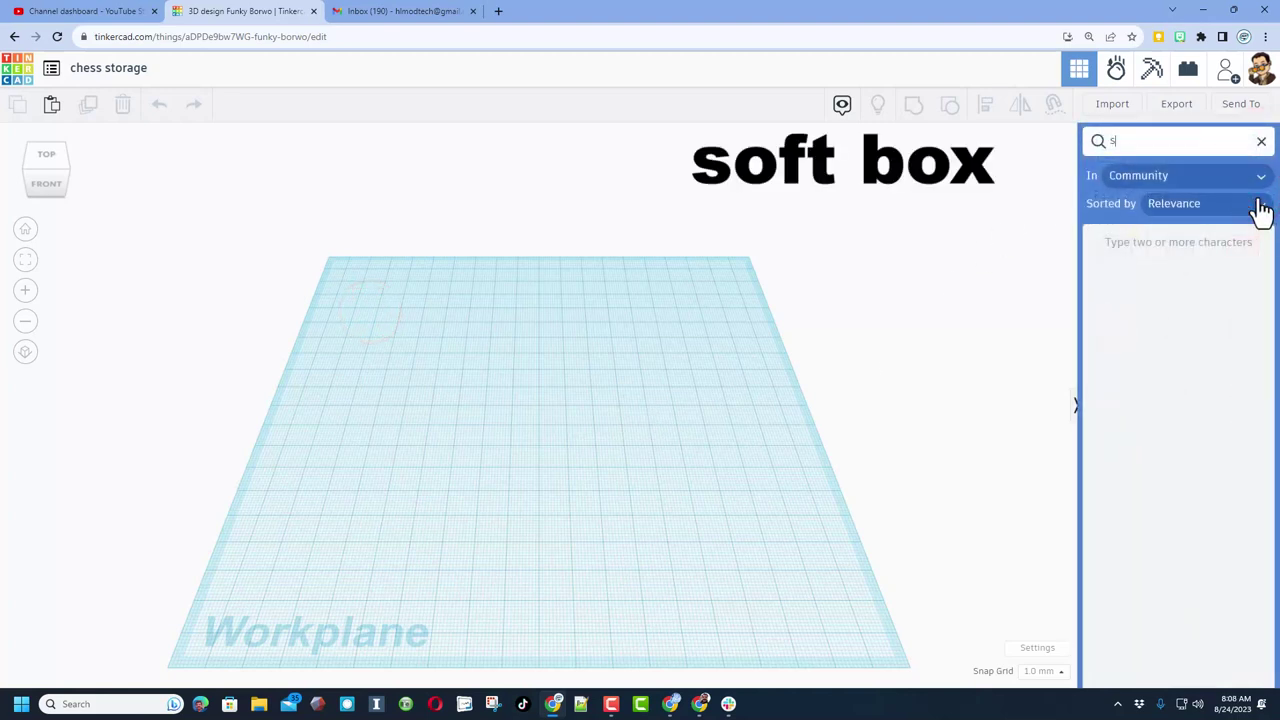
click(1122, 300)
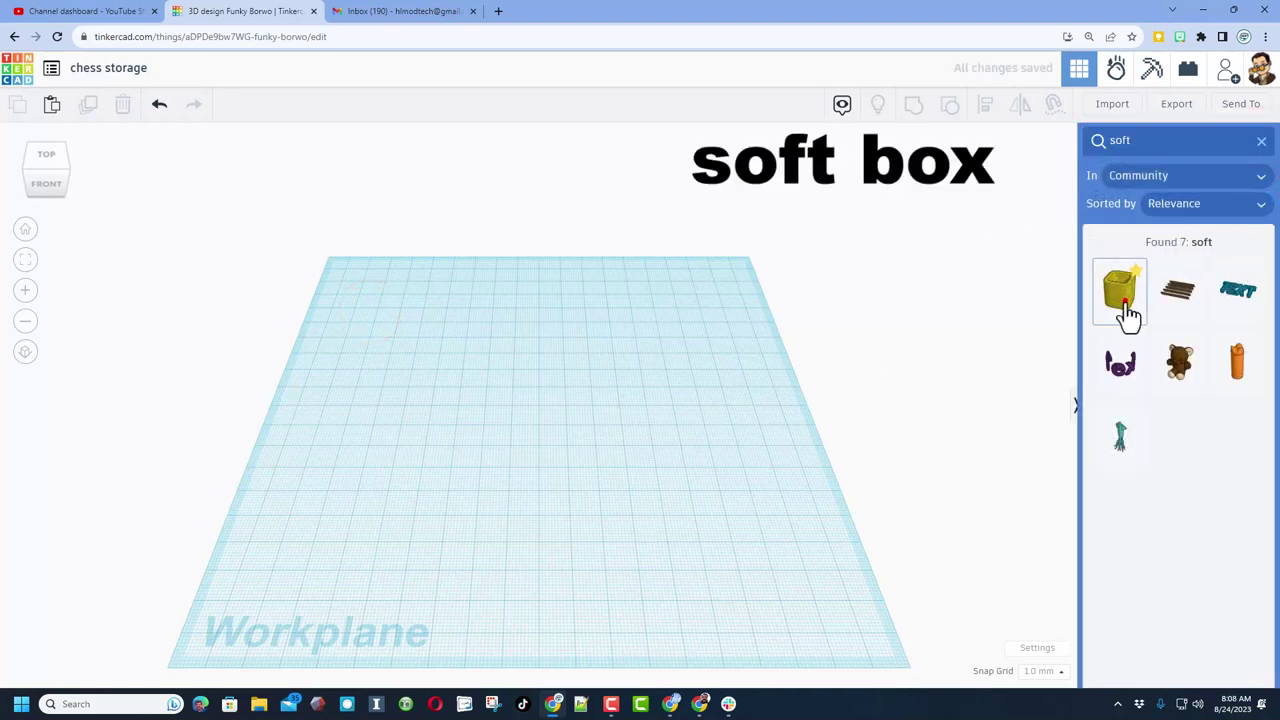
click(391, 374)
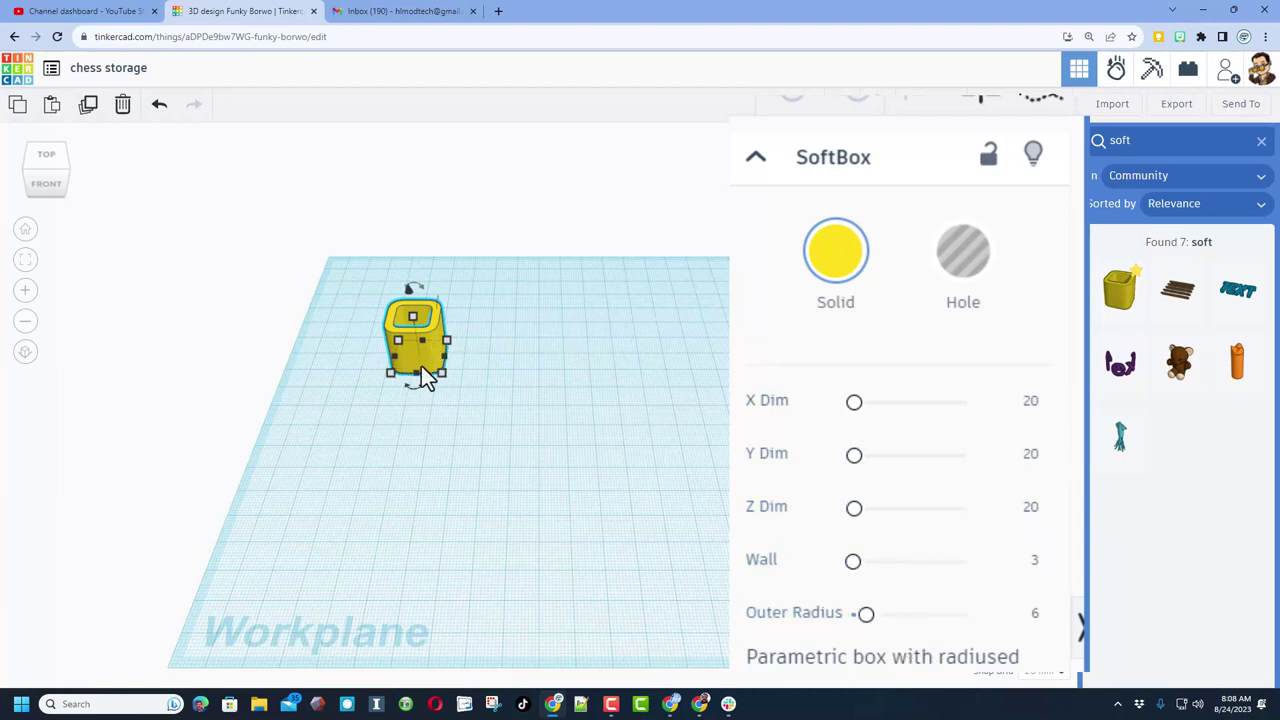
Move the SoftBox back-left and size it 150 × 150 × 2
drag(429, 371, 378, 333)
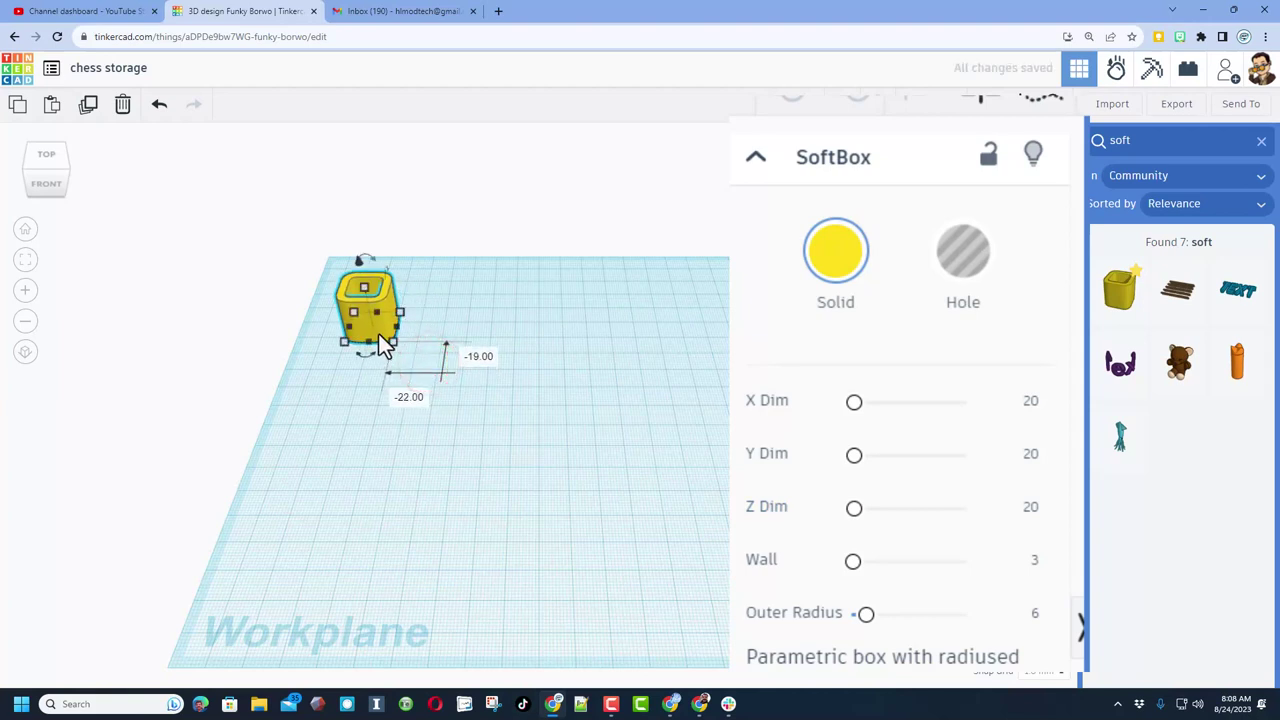
click(1030, 400)
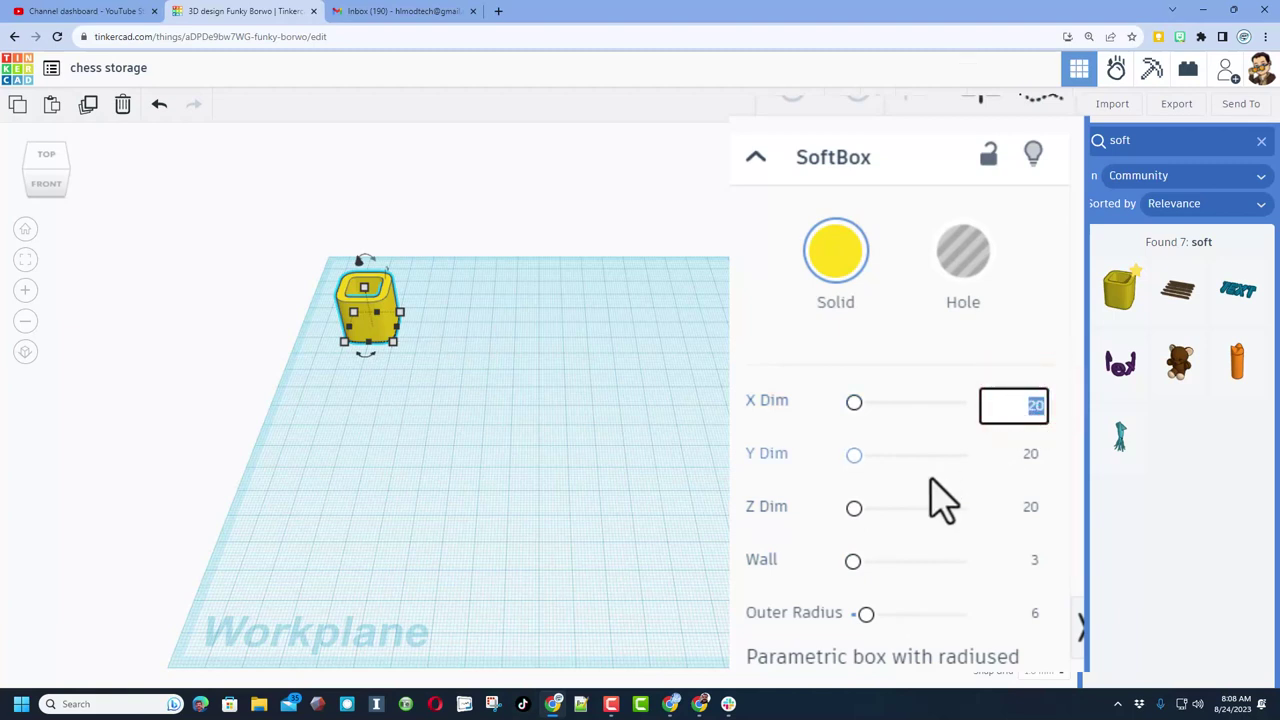
key(Return)
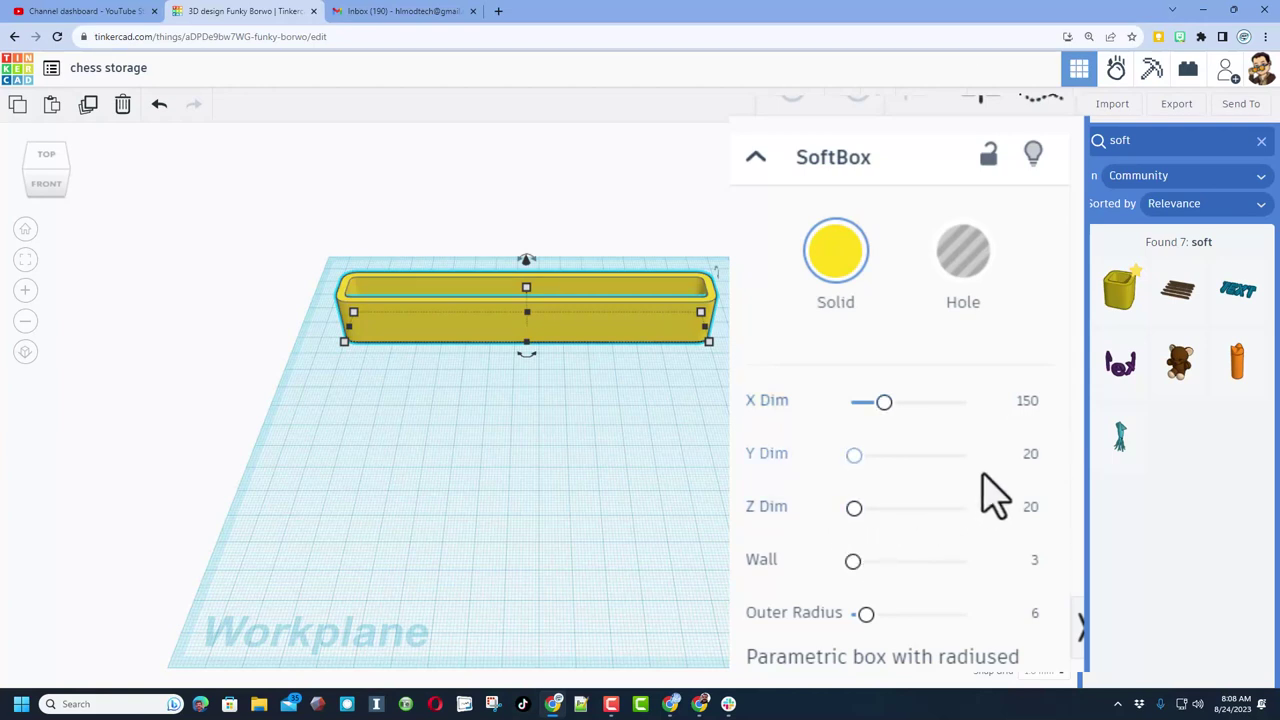
click(1030, 456)
key(Return)
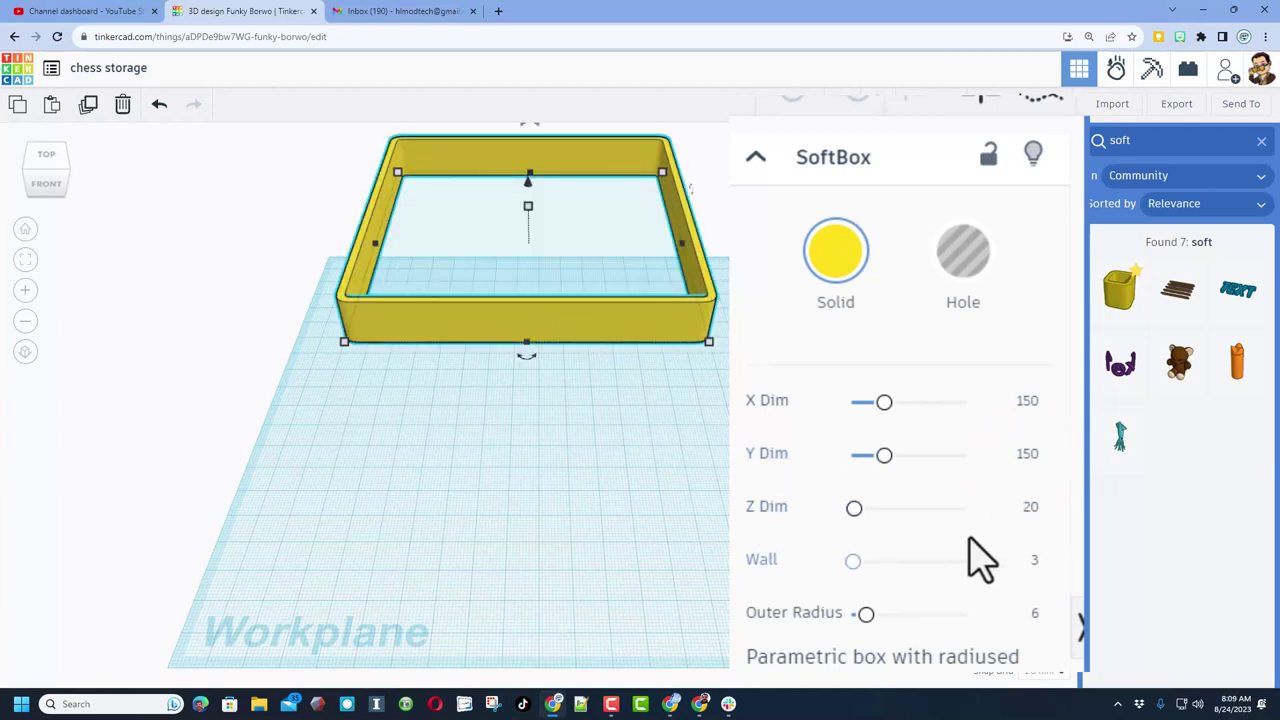
click(1031, 509)
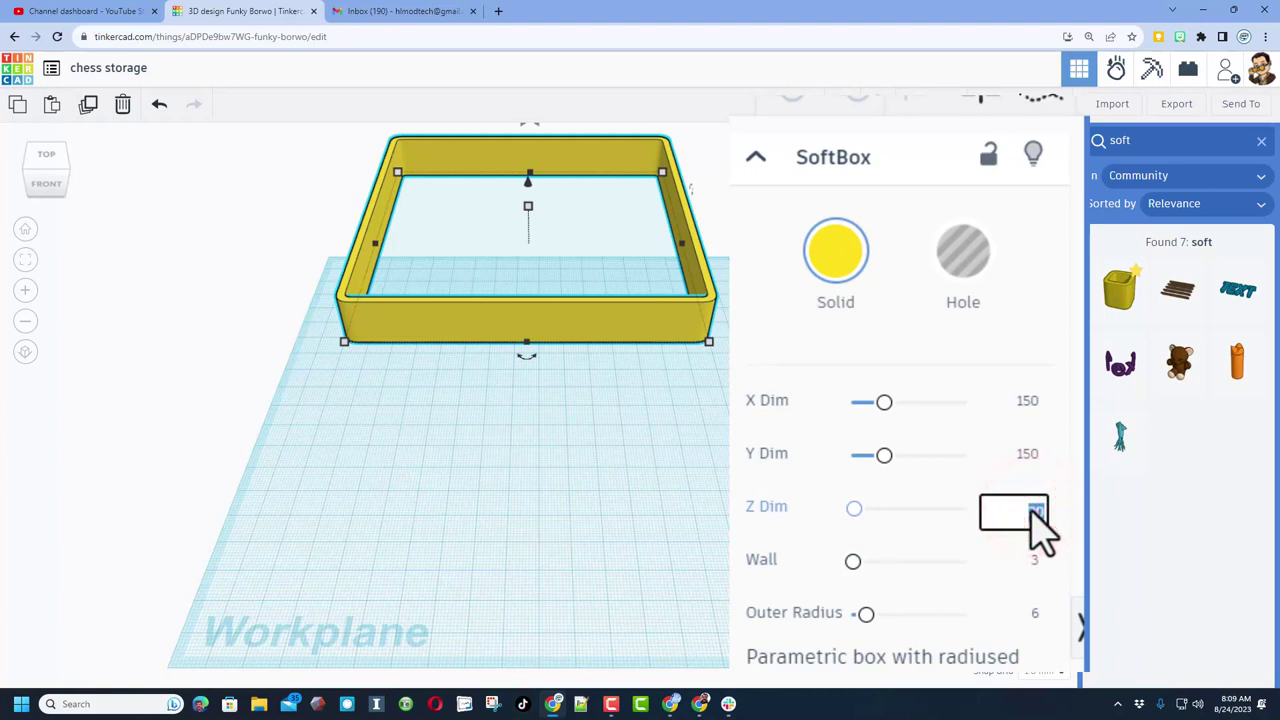
key(Return)
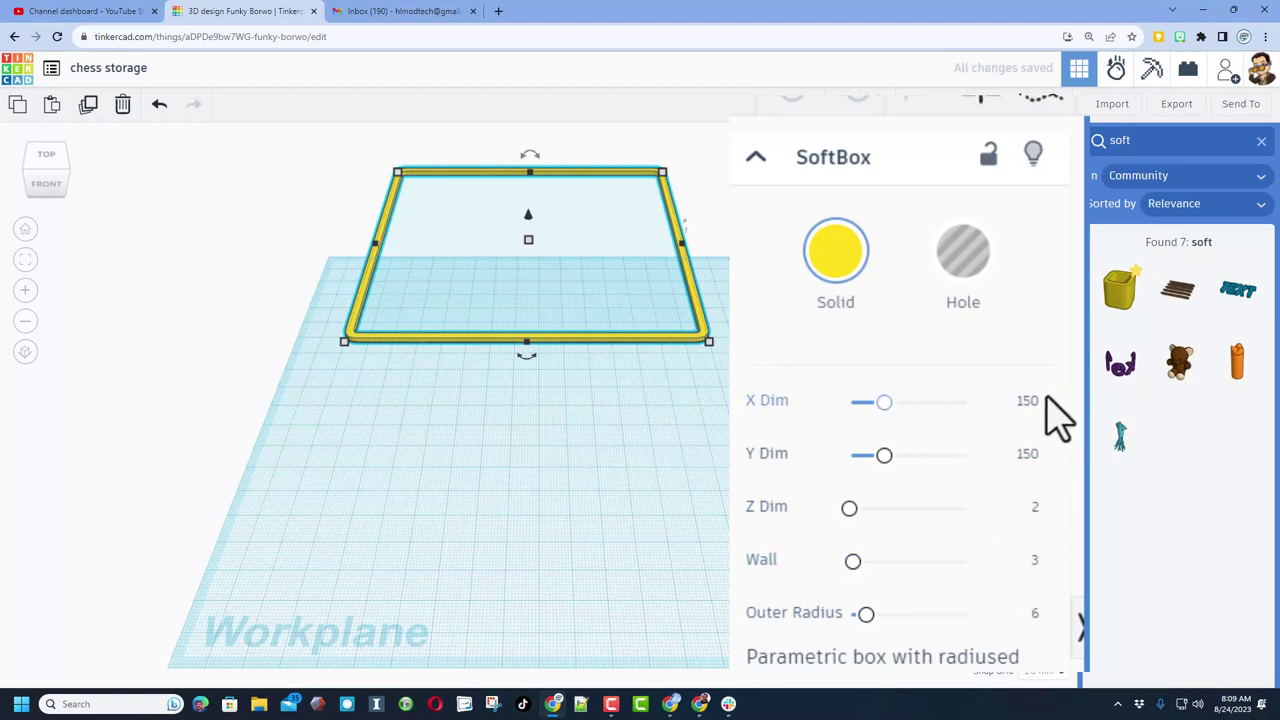
Set the SoftBox wall to 80 for a solid plate, then duplicate it in place
text(80)
key(Return)
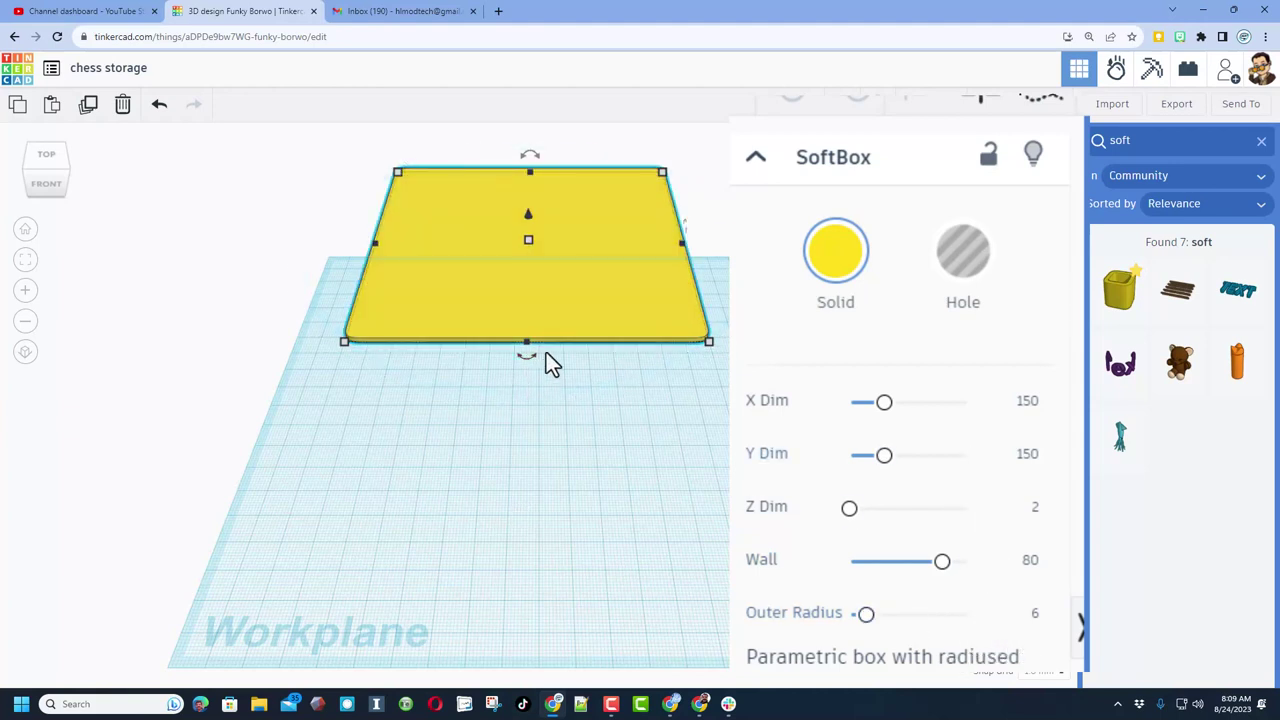
mouse_move(555, 325)
right_down()
mouse_move(552, 529)
mouse_move(649, 429)
right_up()
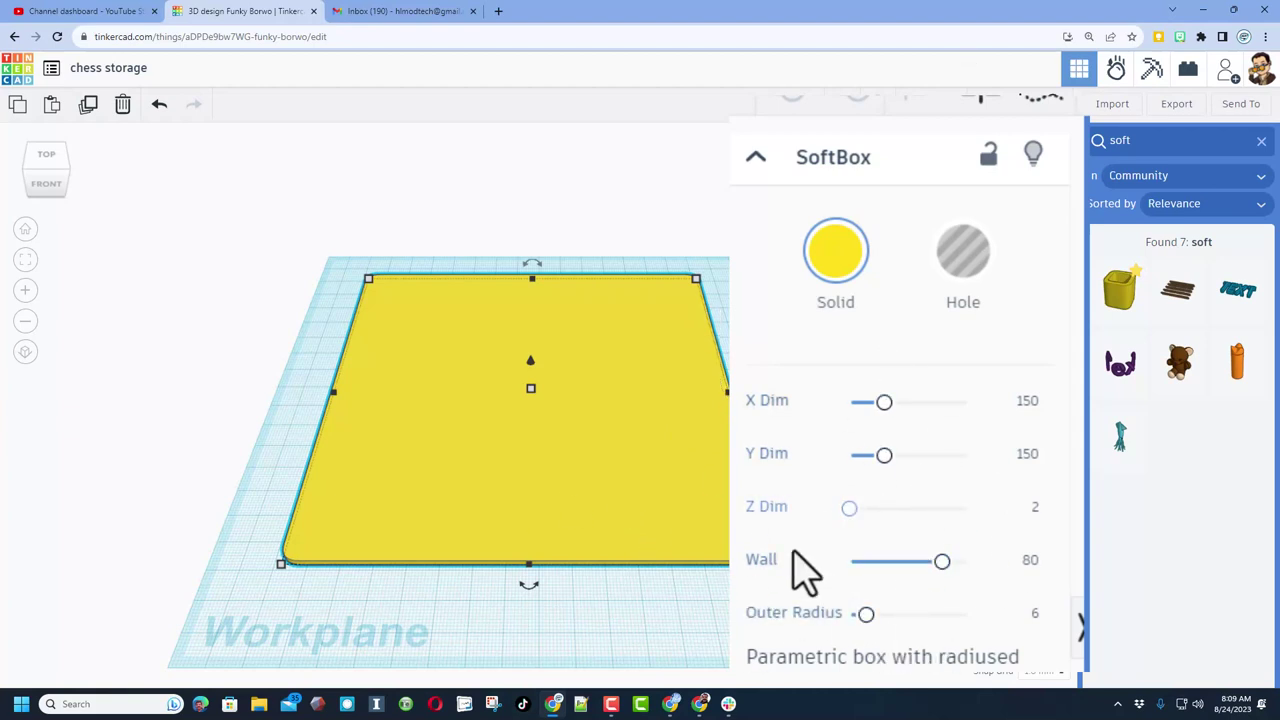
scroll(482, 531, up, 1)
right_drag(496, 514, 479, 484)
key(ctrl+d)
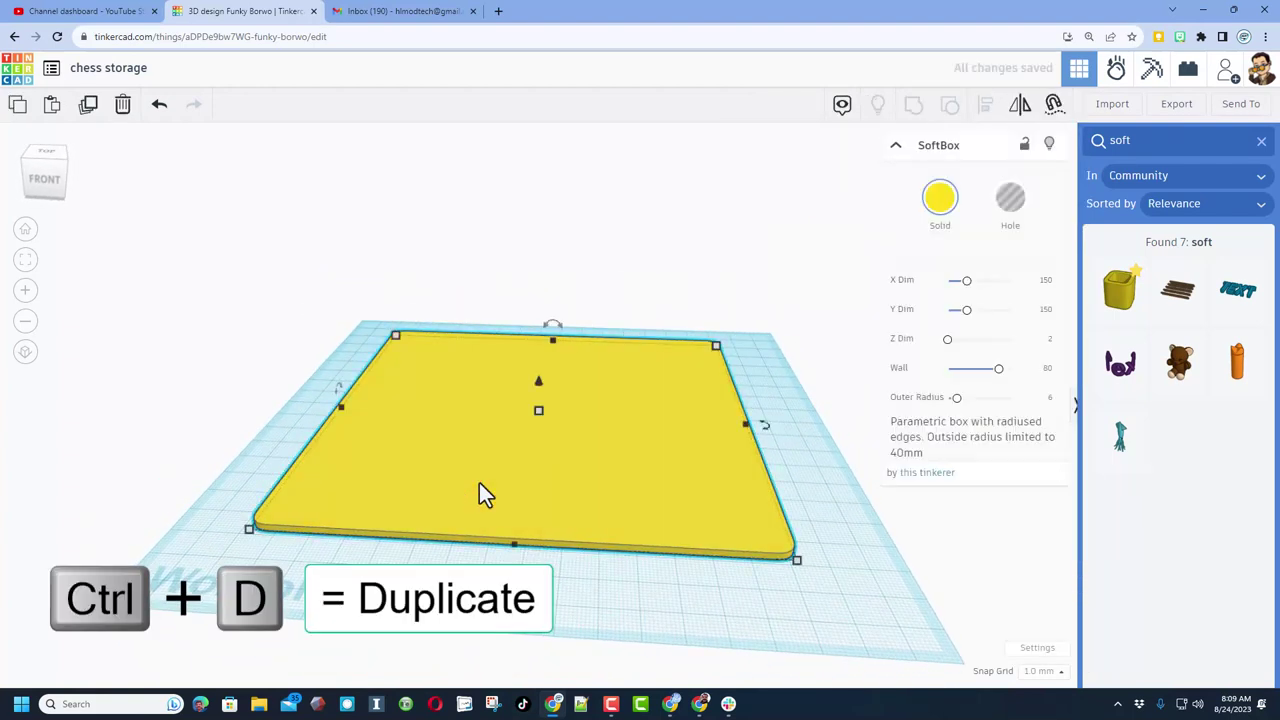
Place a workplane on the plate's top face and drop the copy onto it
click(1262, 141)
click(1110, 155)
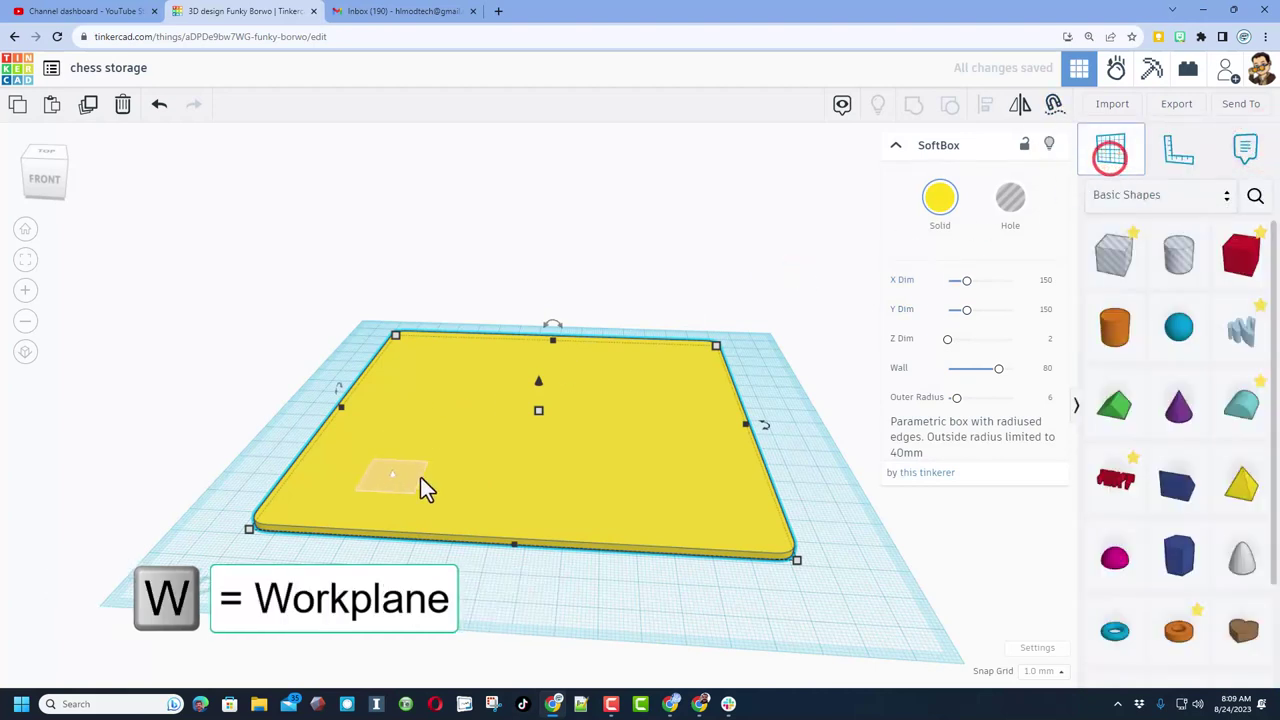
click(606, 436)
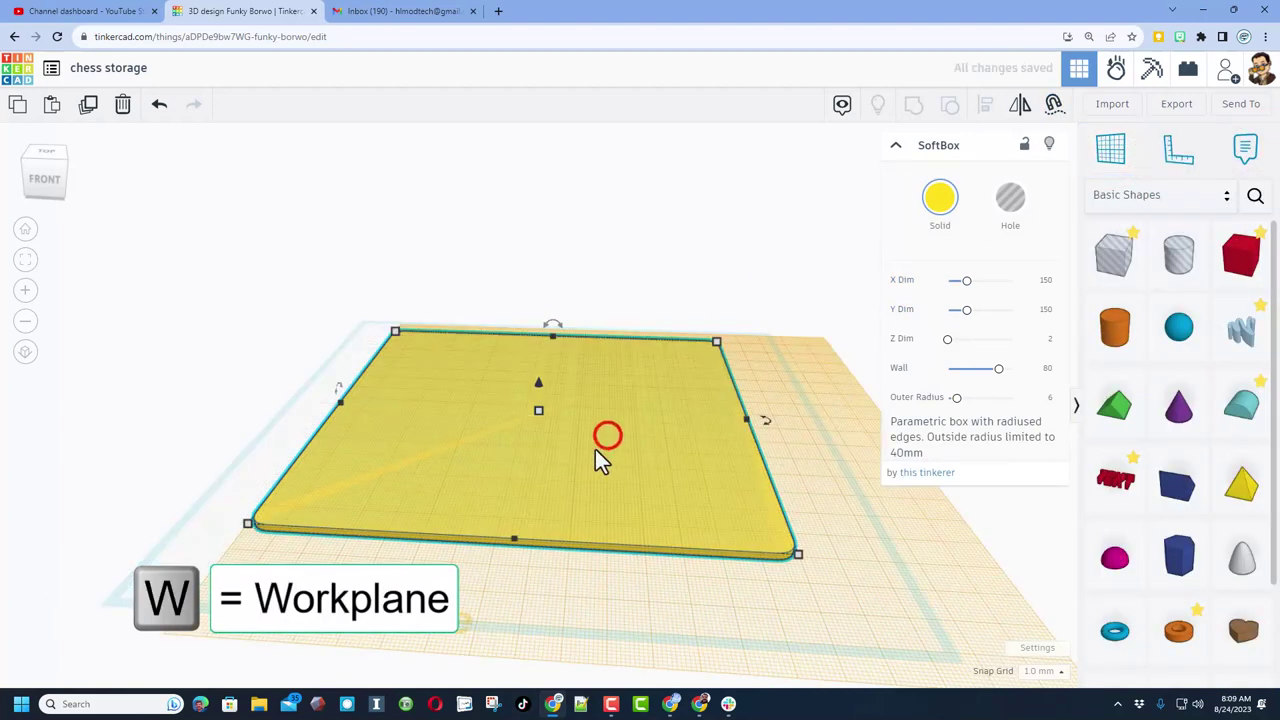
click(518, 462)
key(d)
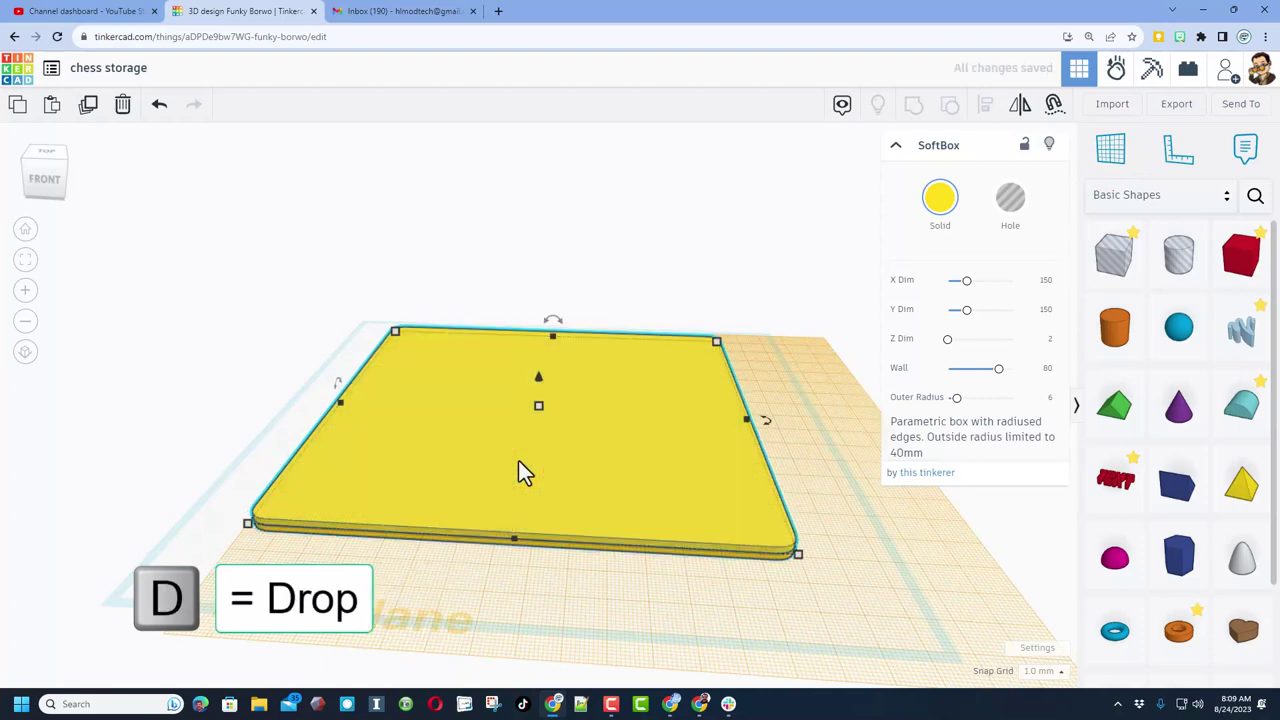
right_drag(518, 460, 606, 437)
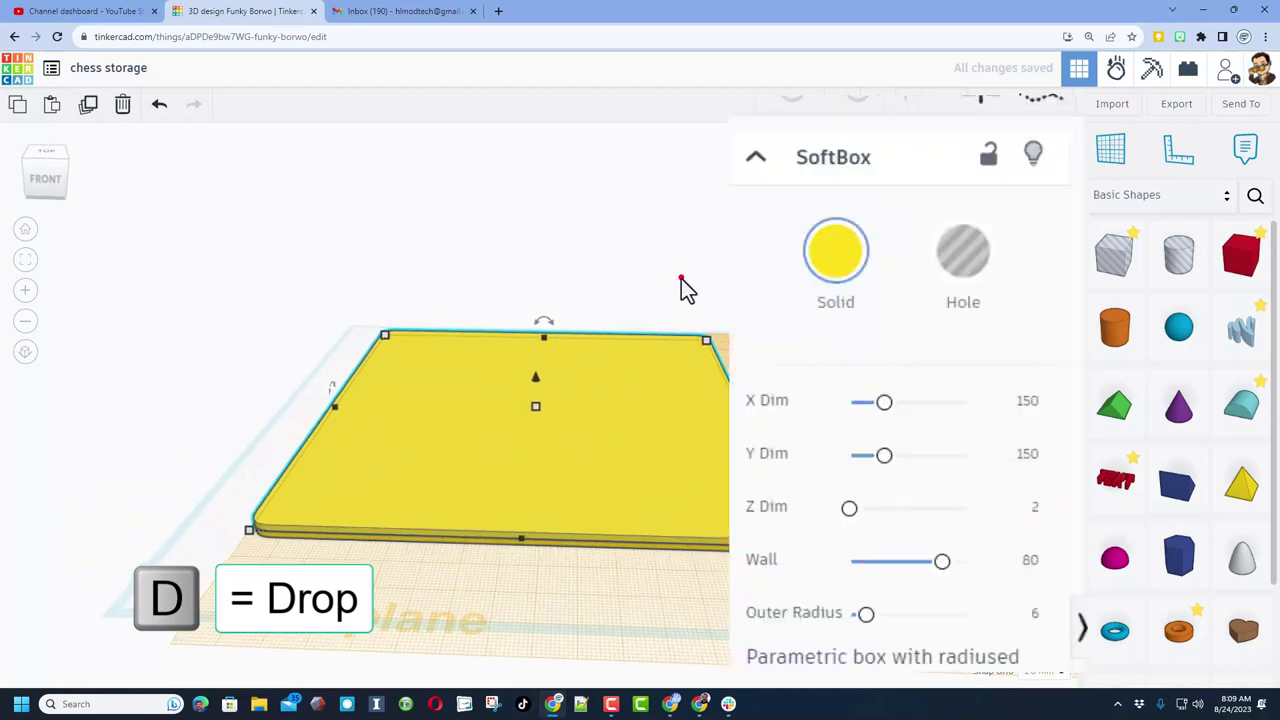
click(680, 277)
click(657, 437)
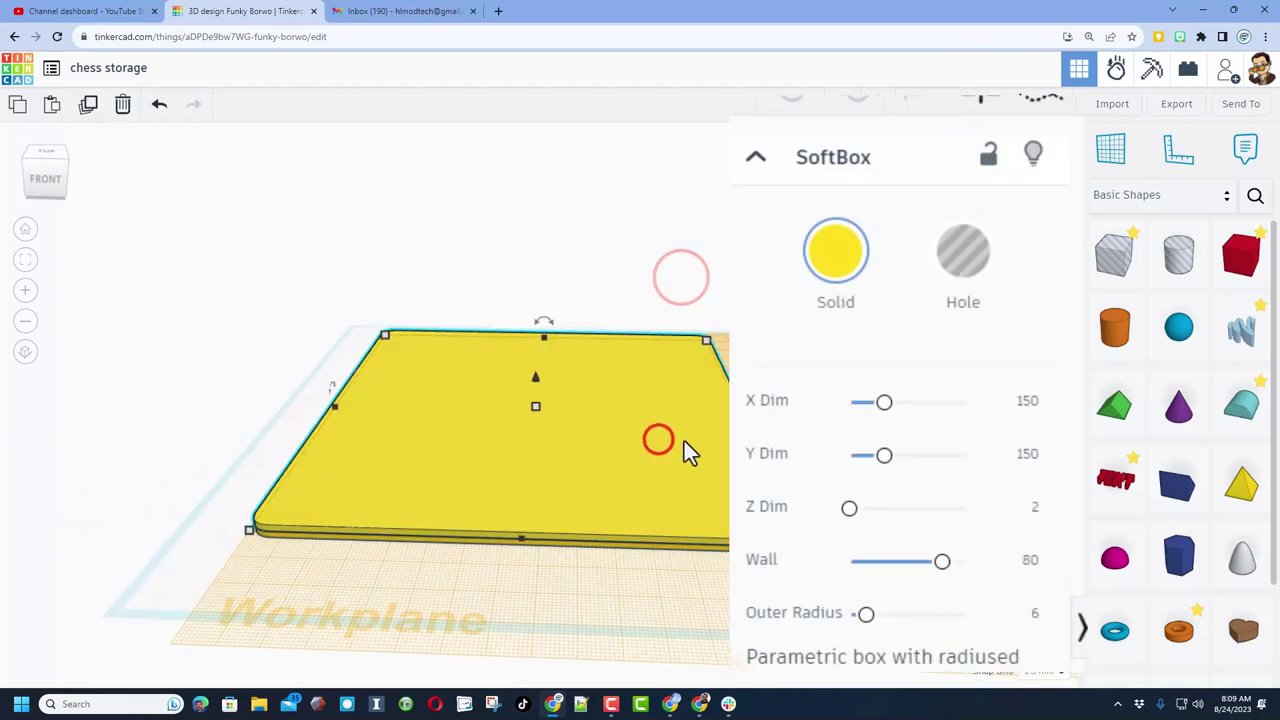
Make the copy 20 tall with a wall thickness of 2
click(1032, 508)
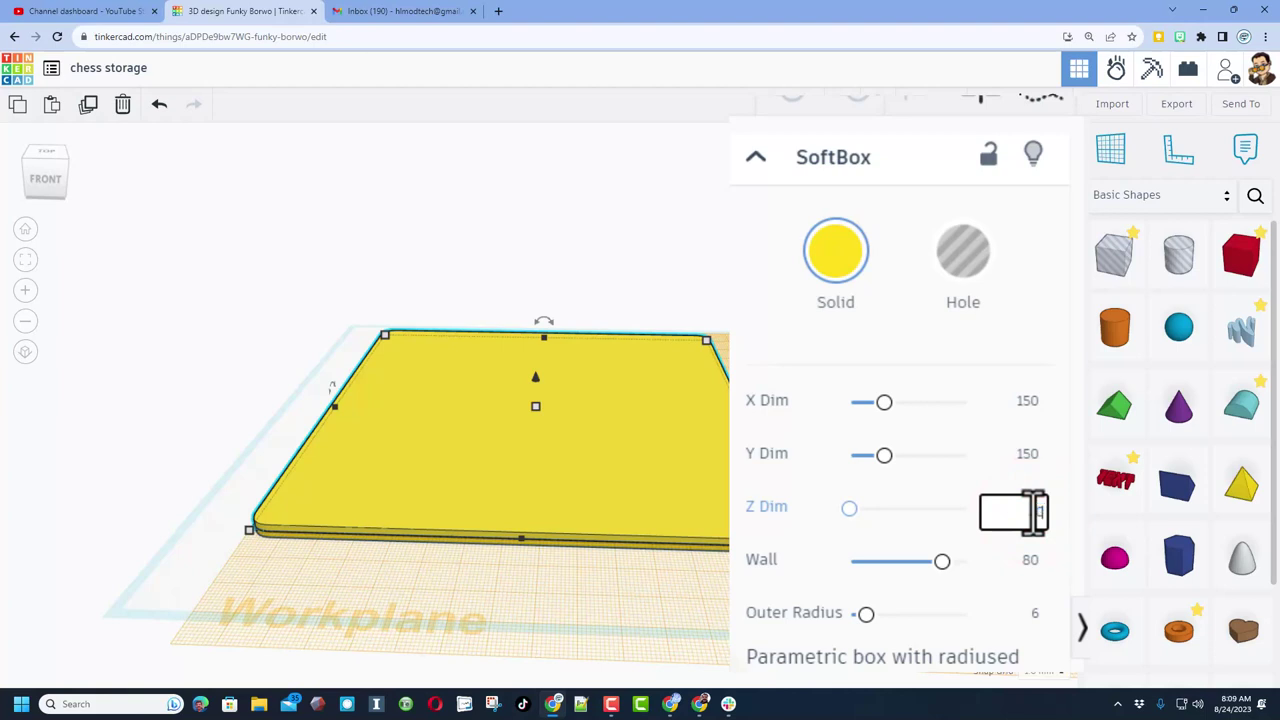
text(20)
key(Return)
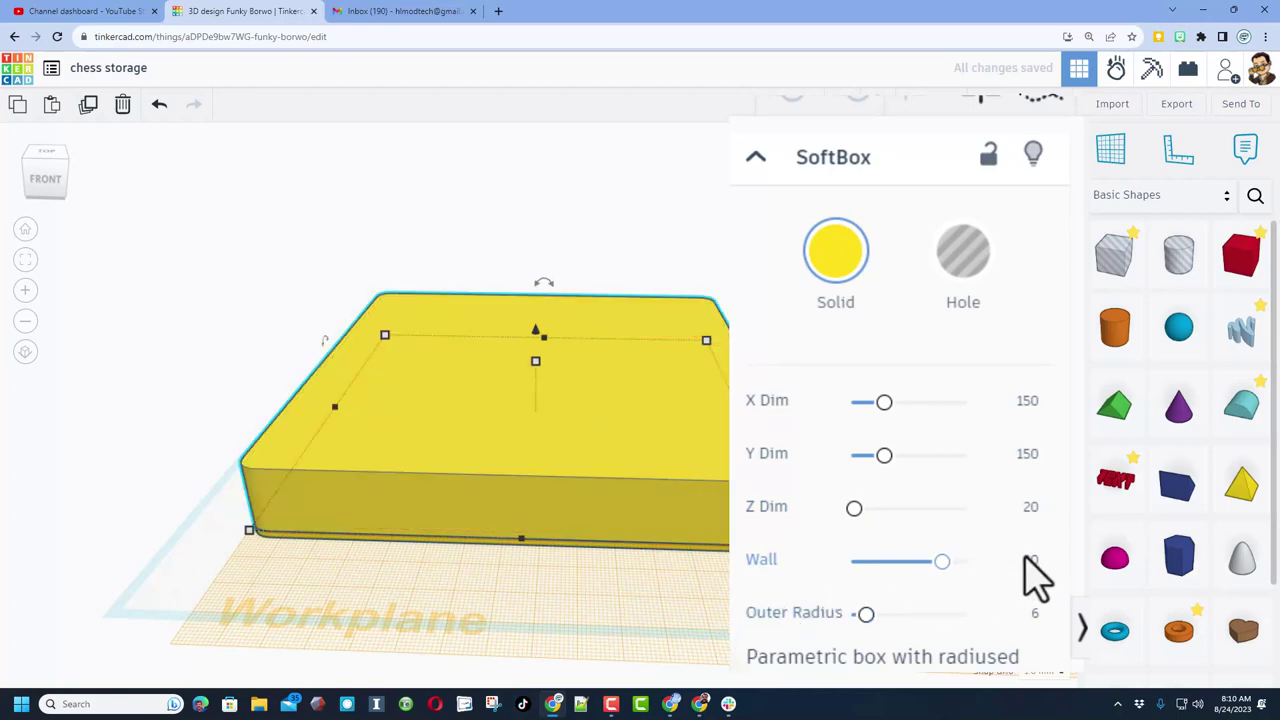
click(1025, 561)
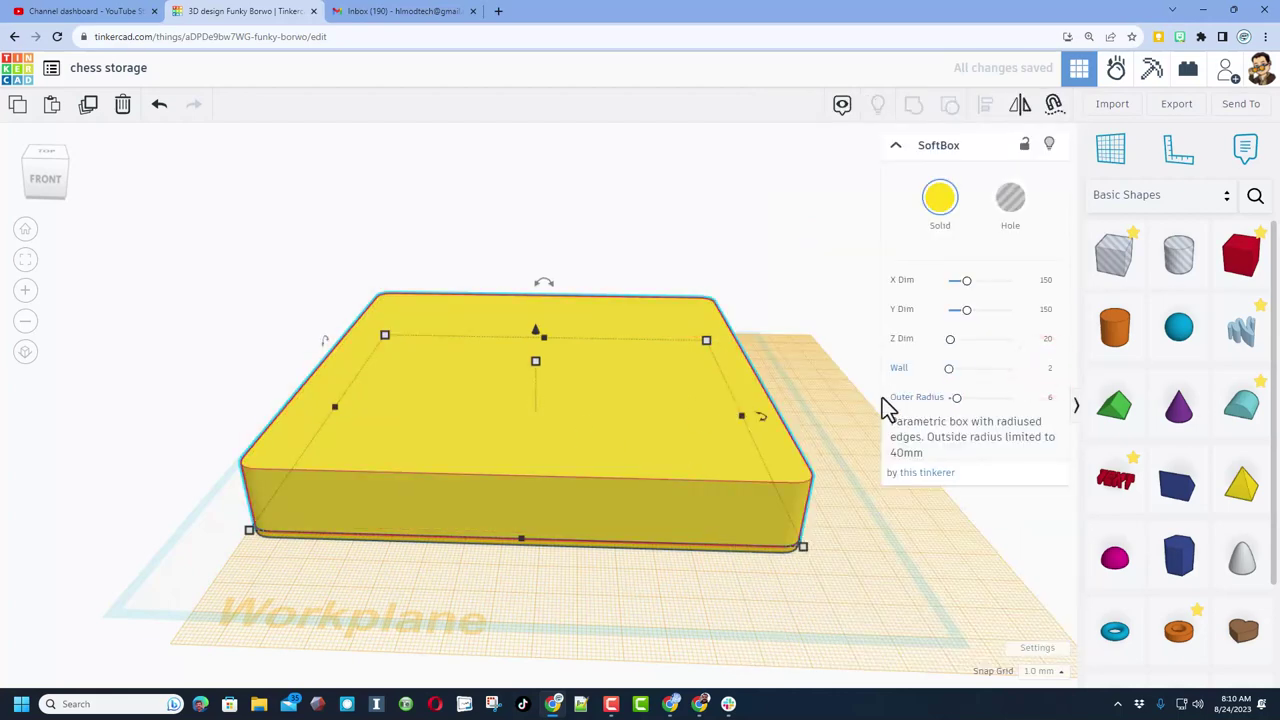
right_drag(521, 445, 505, 468)
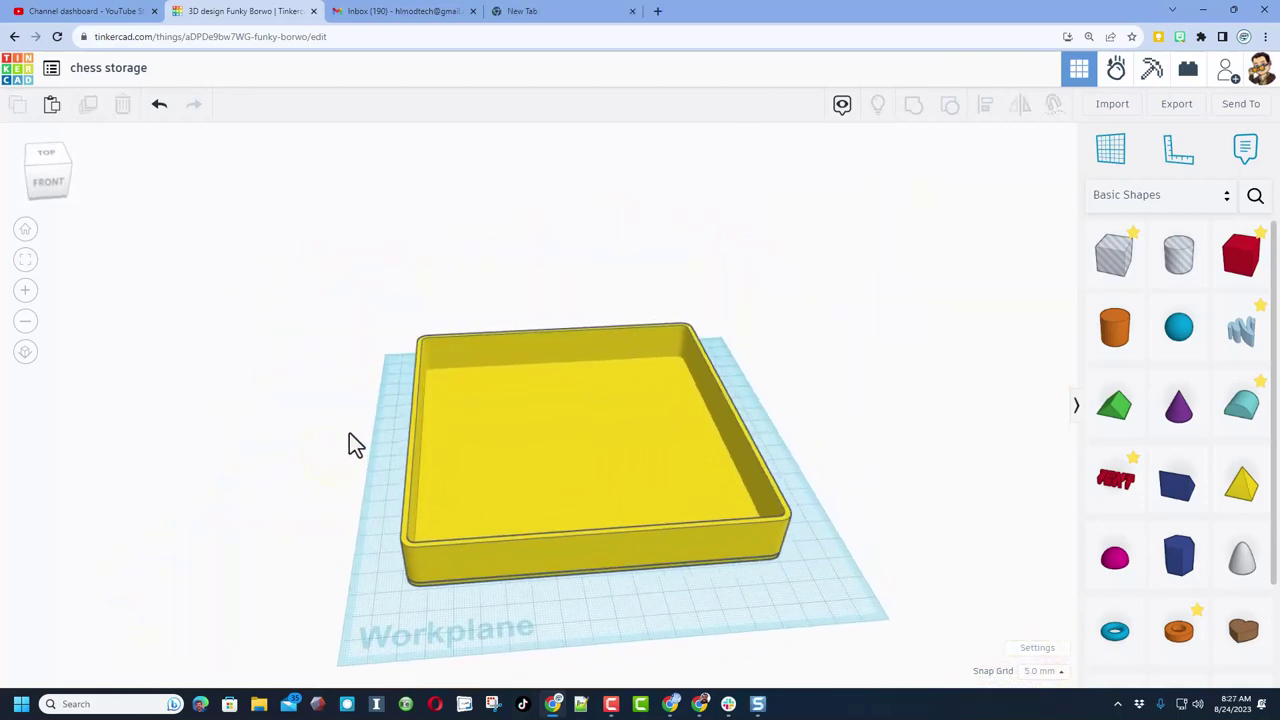
Put a cube in the tray and shape it into a 2 mm wide, 148 mm long divider
right_drag(349, 434, 742, 358)
drag(1231, 277, 560, 422)
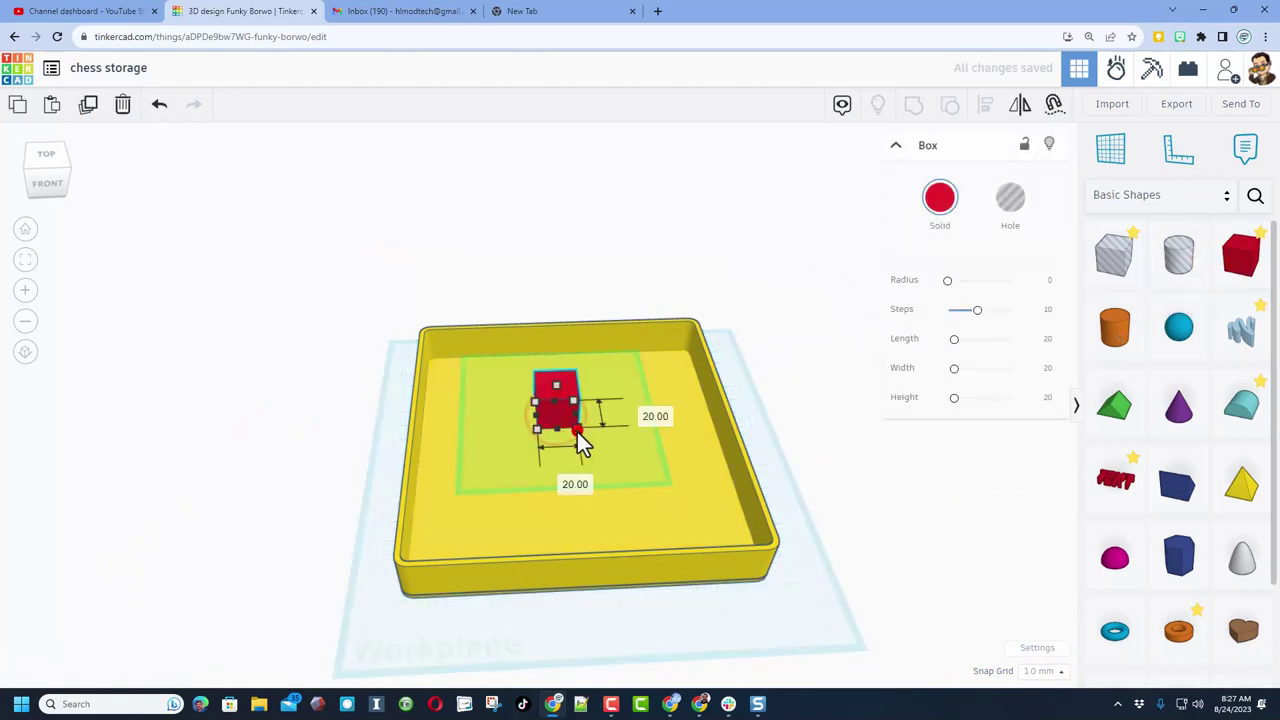
click(560, 477)
text(2)
key(Return)
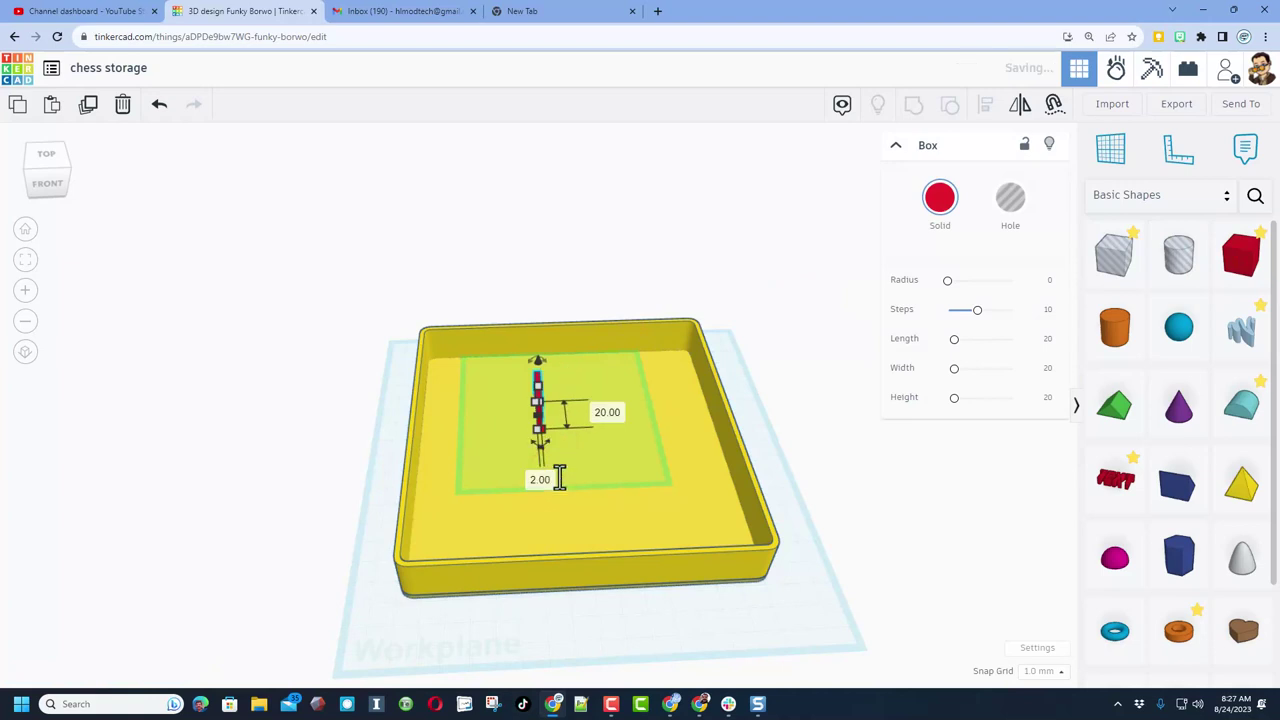
right_drag(306, 471, 531, 508)
click(556, 420)
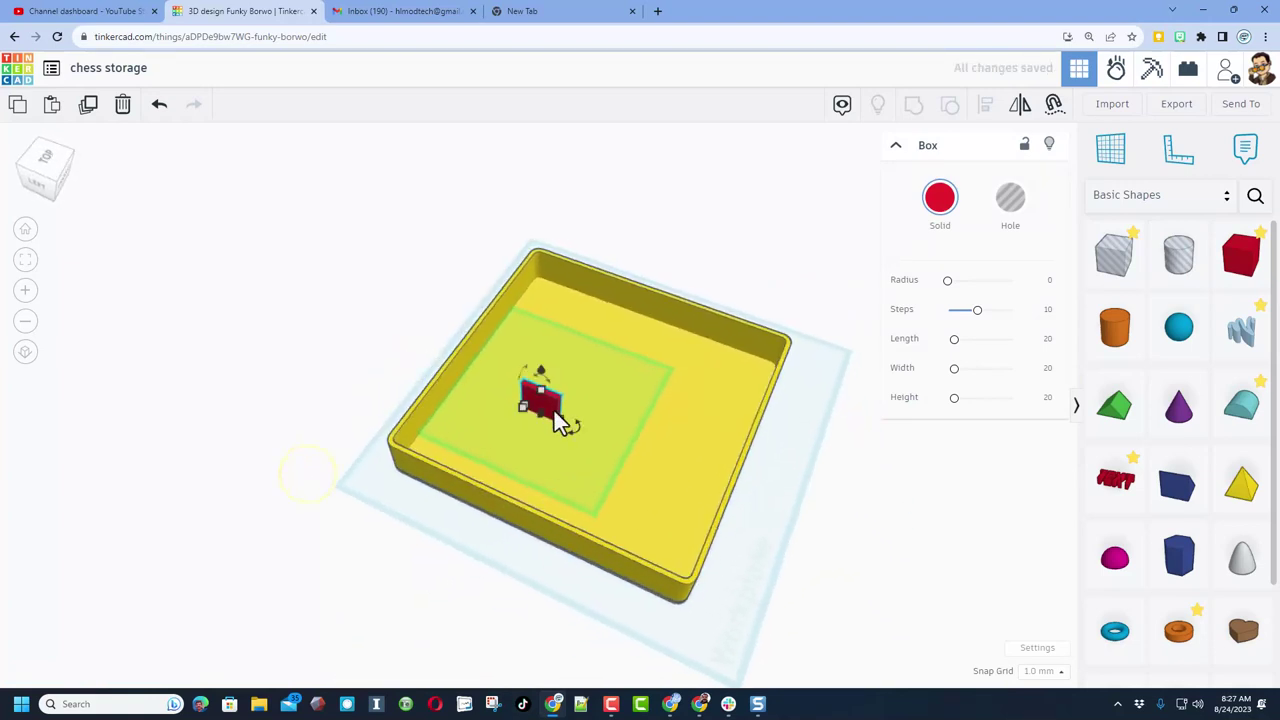
click(498, 469)
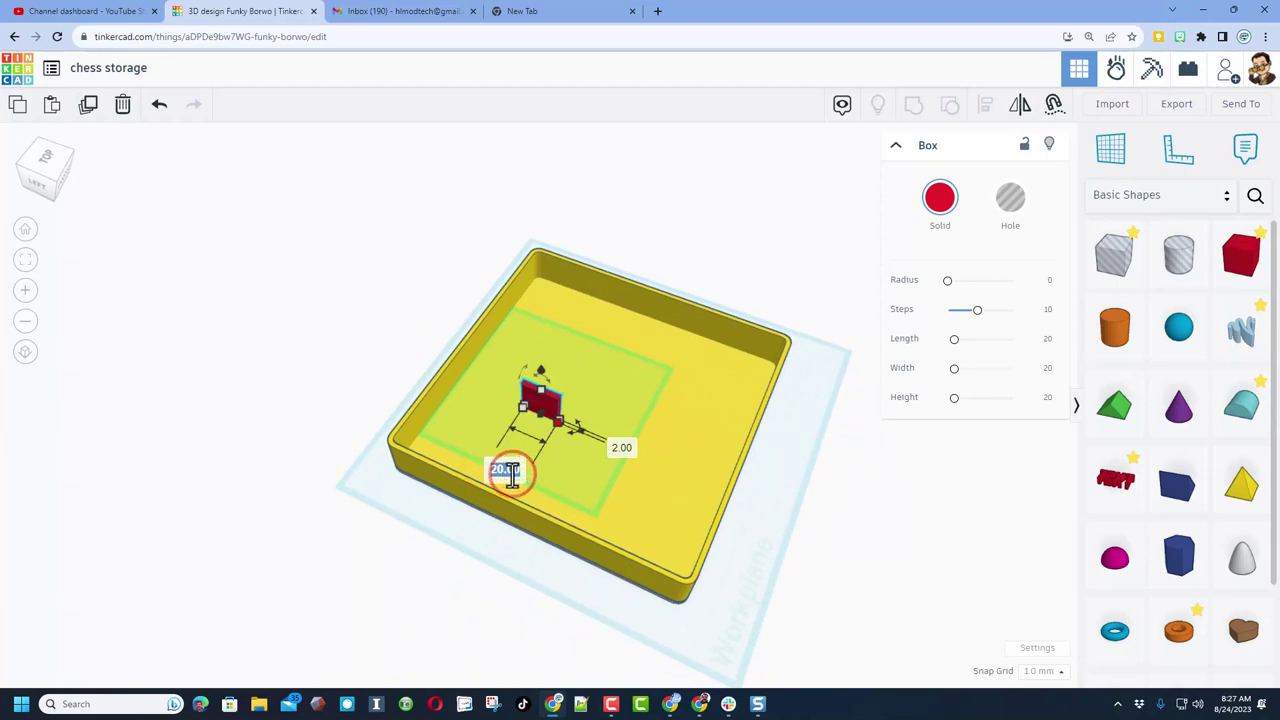
key(BackSpace)
text(148)
key(Return)
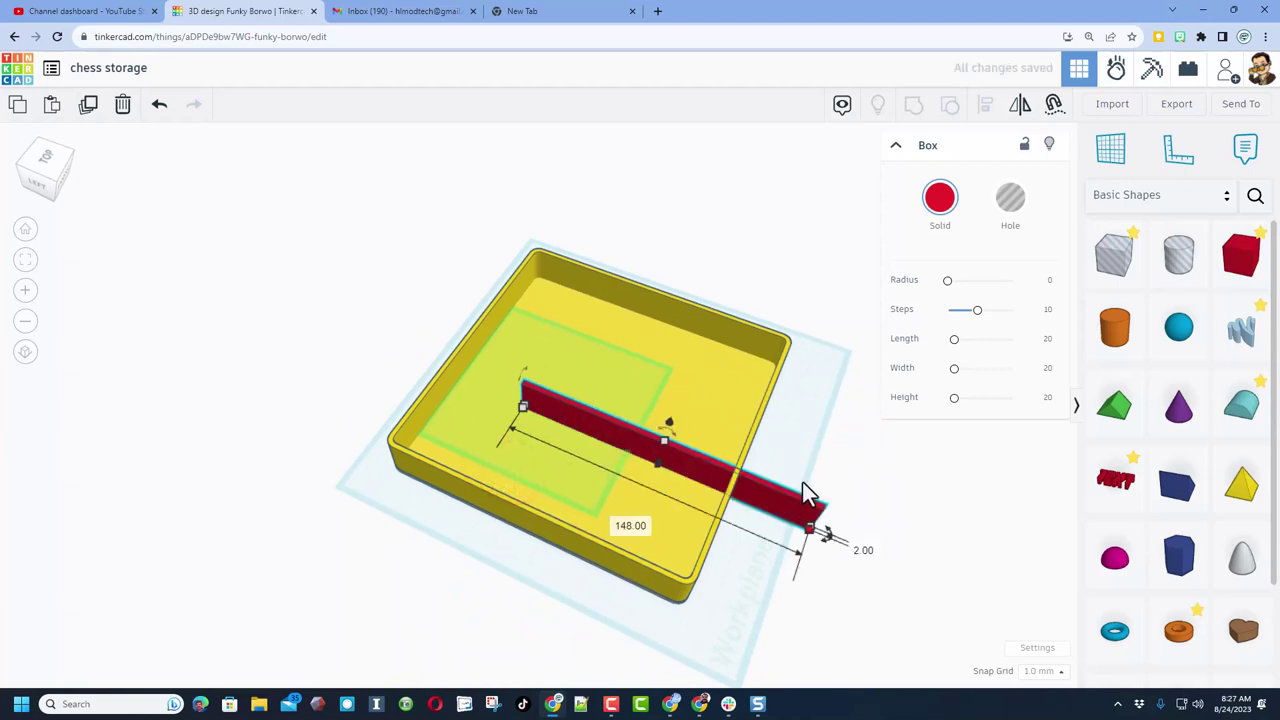
Align the divider to the tray's centre using the Align tool
right_drag(792, 500, 749, 463)
drag(363, 298, 468, 347)
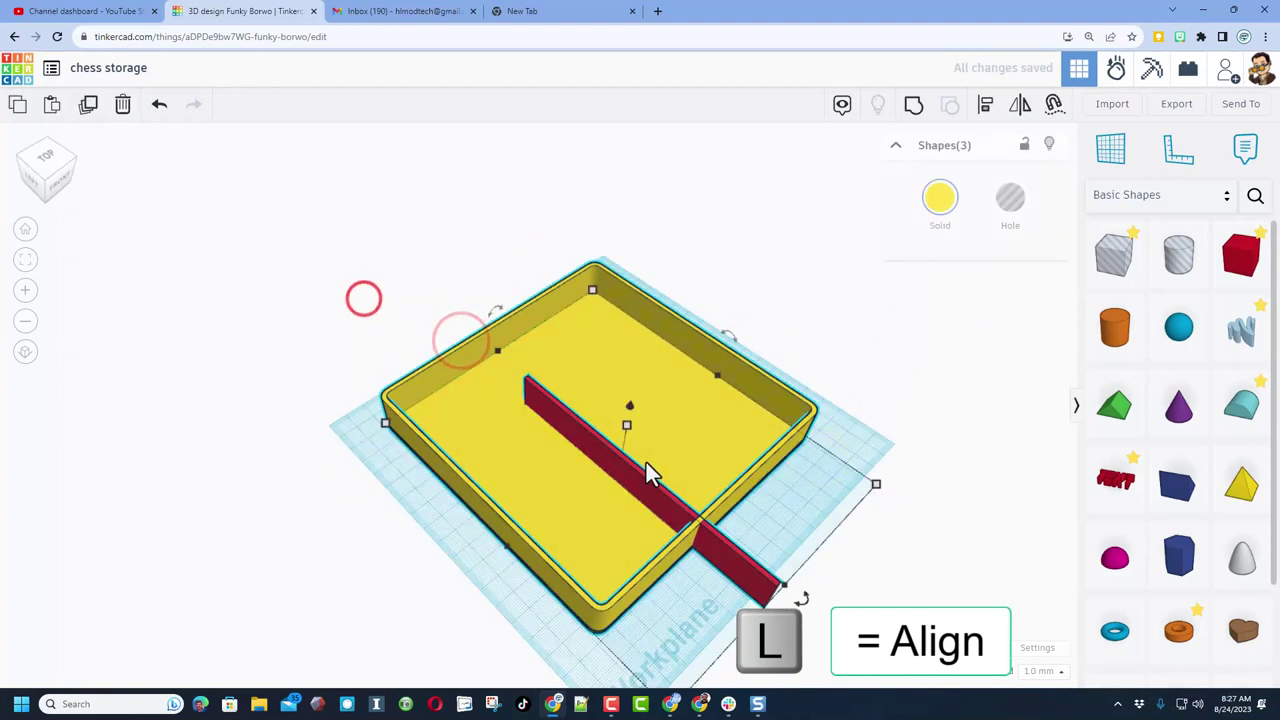
key(l)
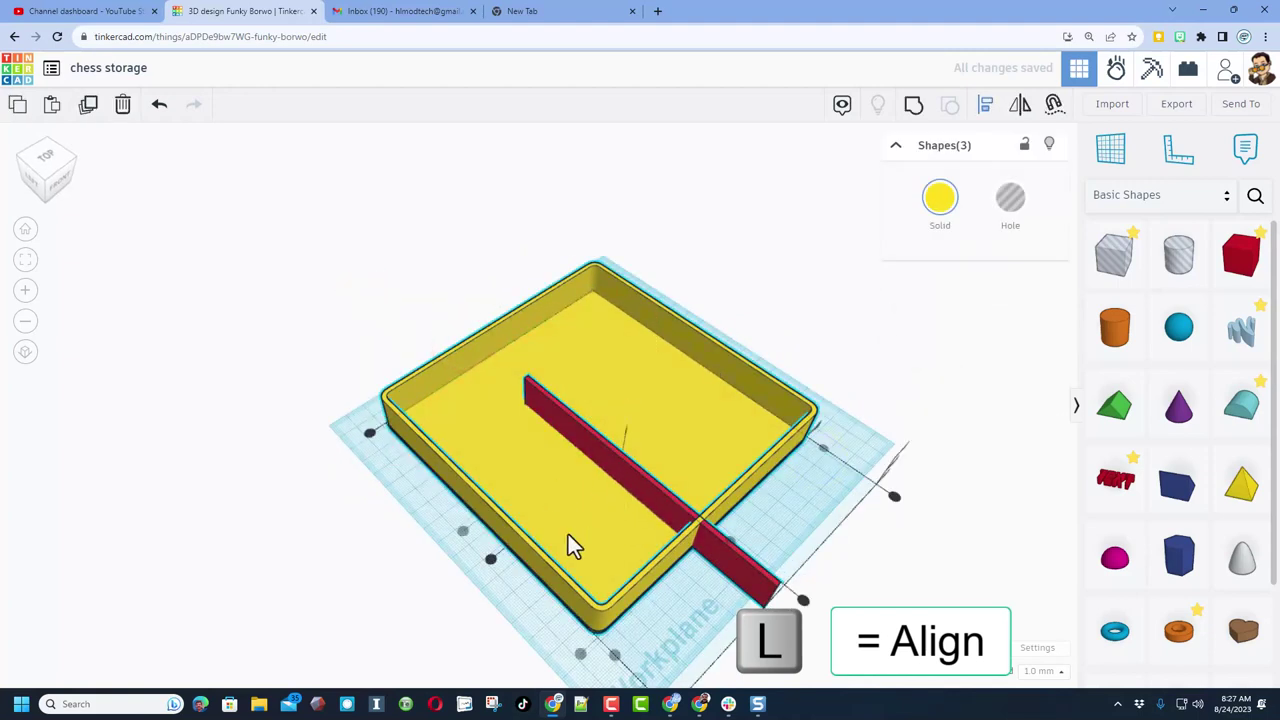
click(490, 560)
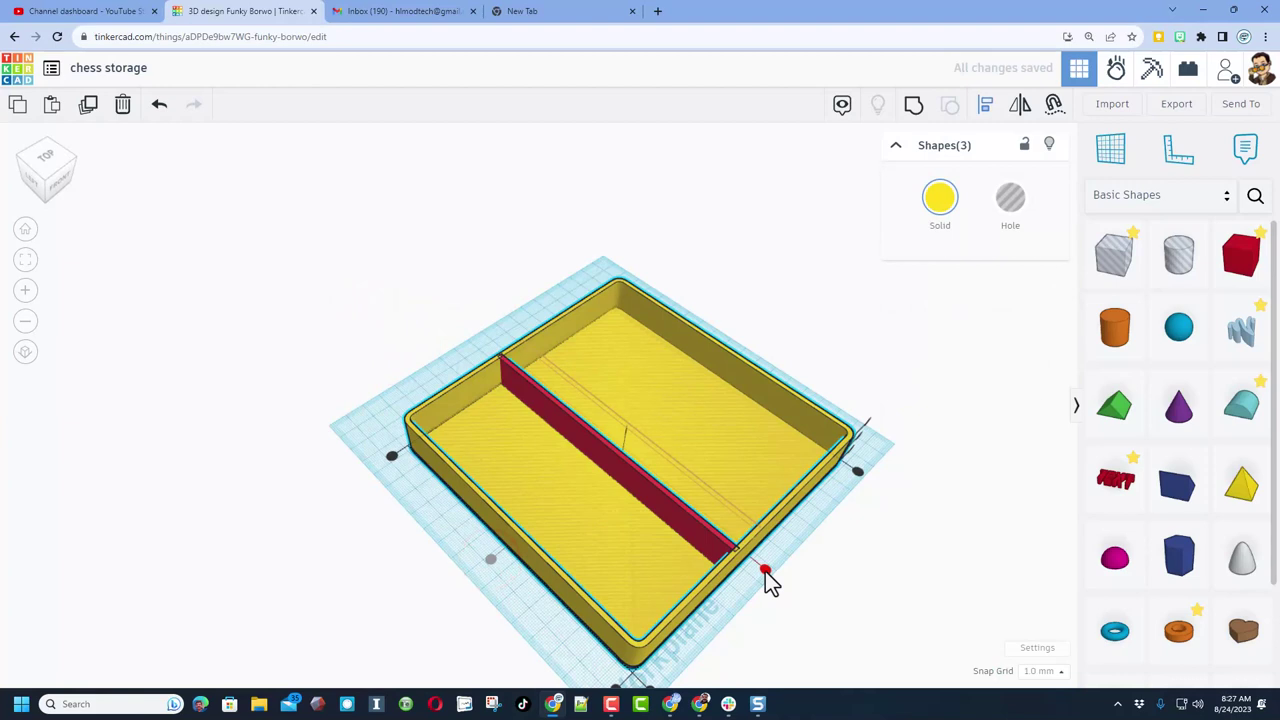
click(765, 572)
click(717, 594)
right_drag(717, 594, 530, 458)
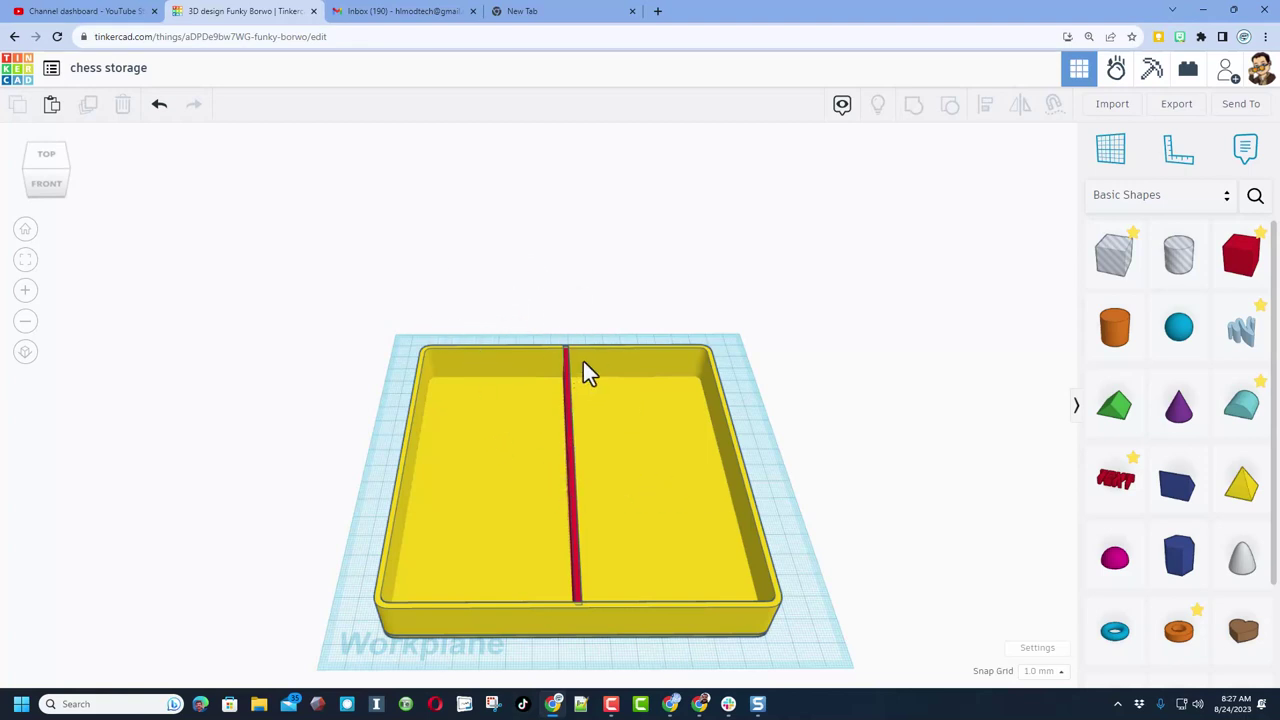
Nudge the divider left and place a duplicate to its right
click(570, 436)
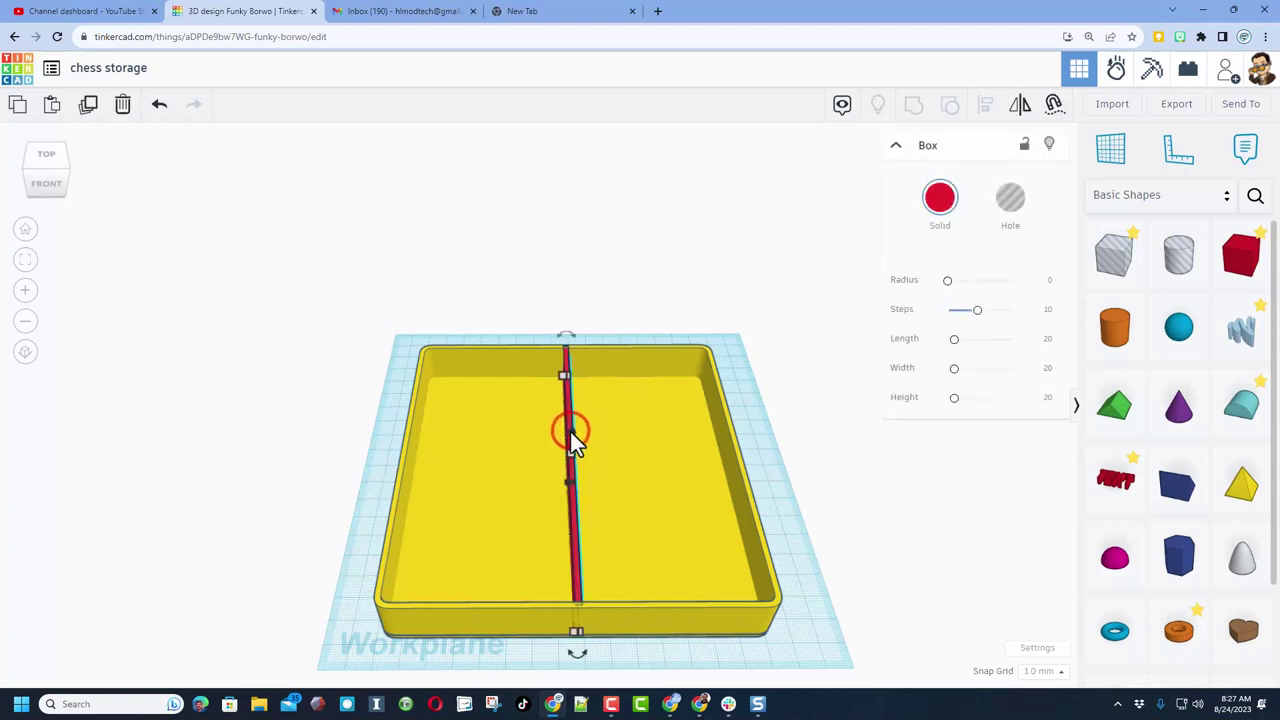
key(Left)
key(Left)
key(Left)
key(Left)
key(Left)
key(Left)
key(Left)
key(Left)
key(Left)
key(Left)
key(Left)
key(Left)
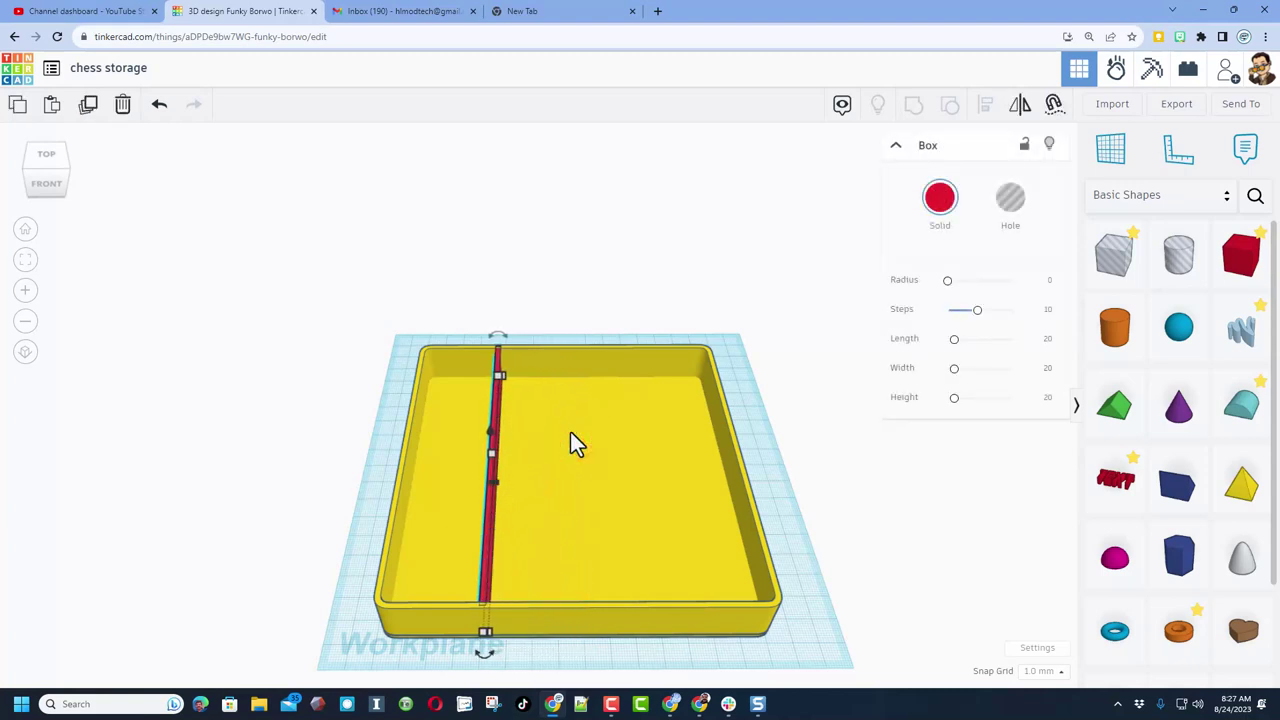
key(ctrl+d)
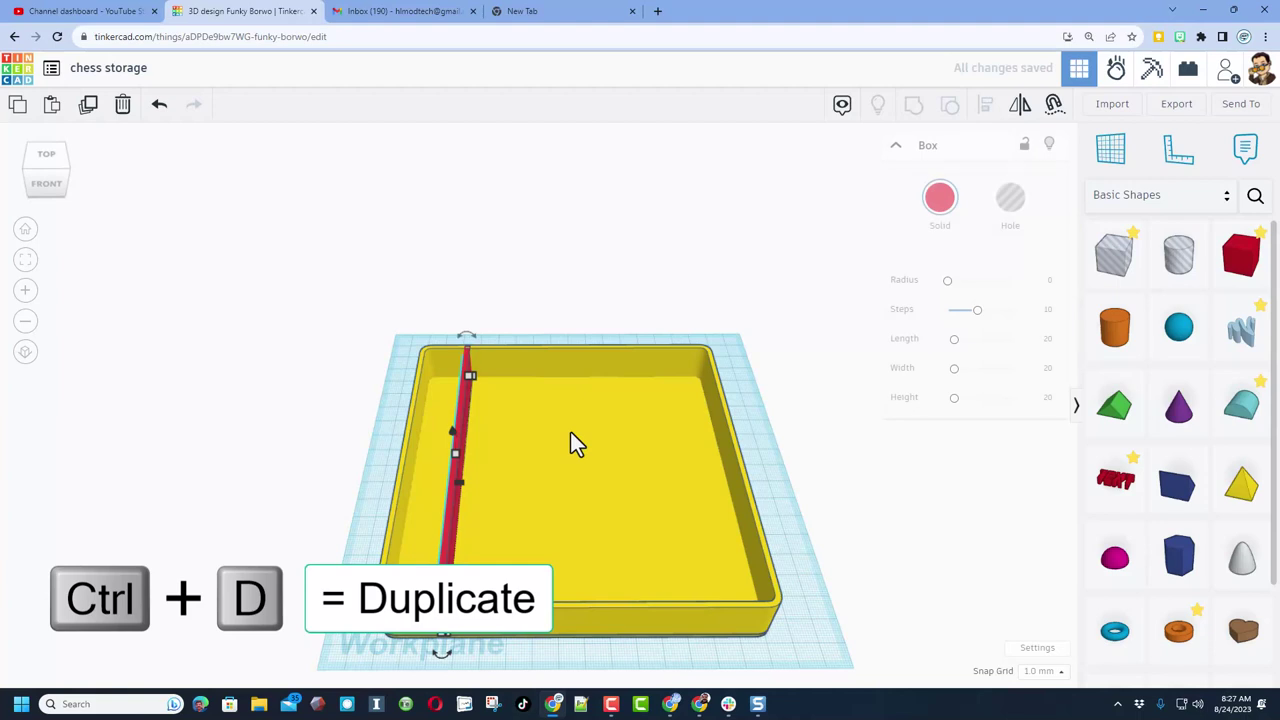
key(Right)
key(Right)
key(Right)
key(Right)
key(Right)
key(Right)
key(Right)
key(Right)
key(Right)
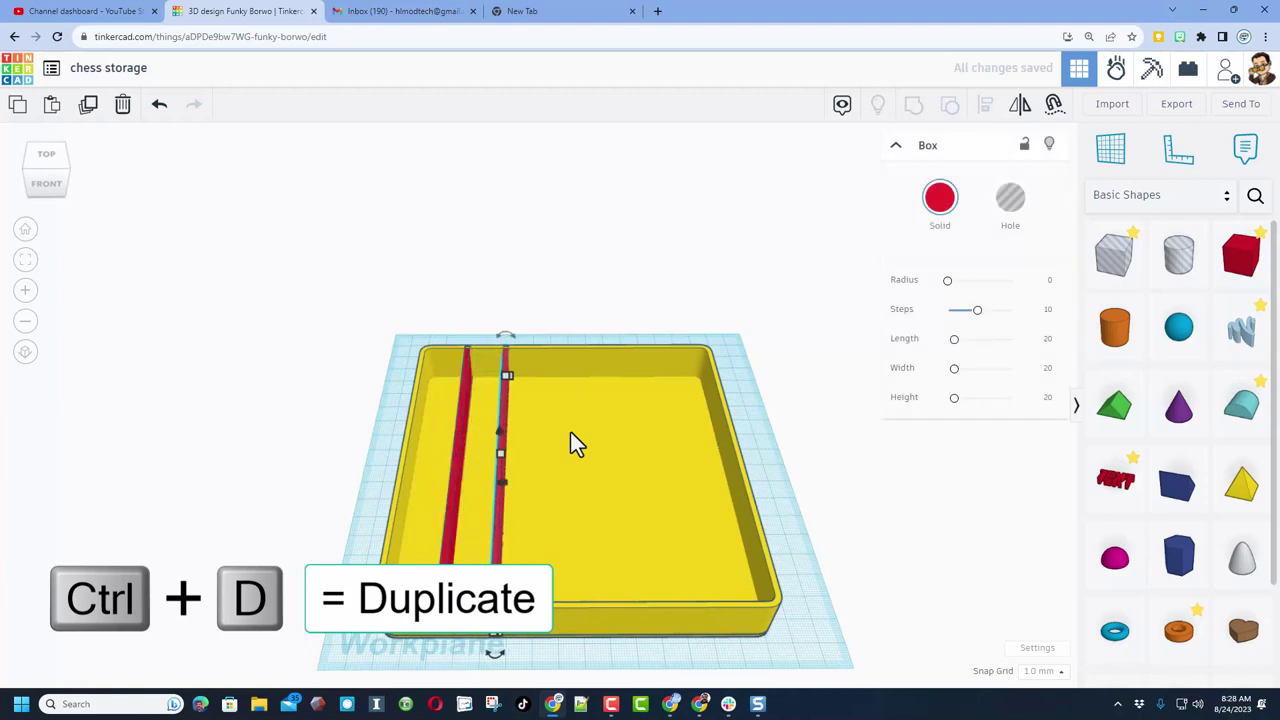
click(376, 380)
Rotate the left divider 90° so it runs side to side
click(458, 452)
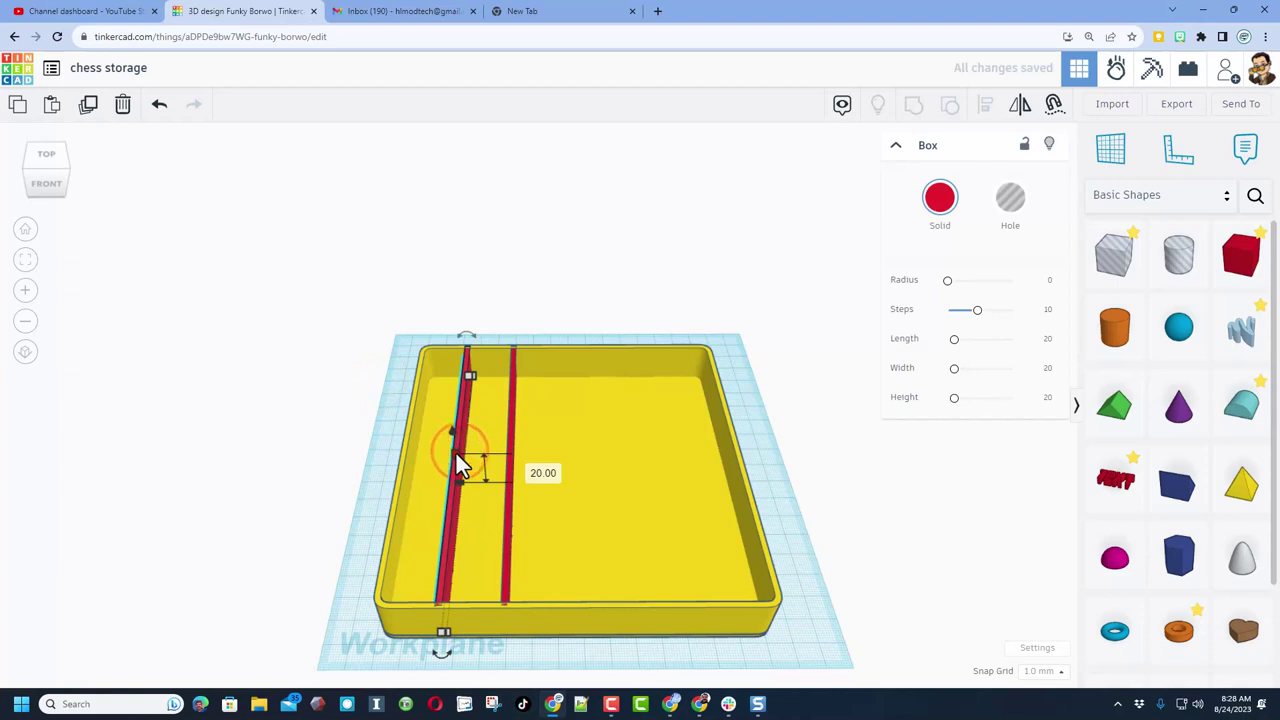
mouse_move(447, 665)
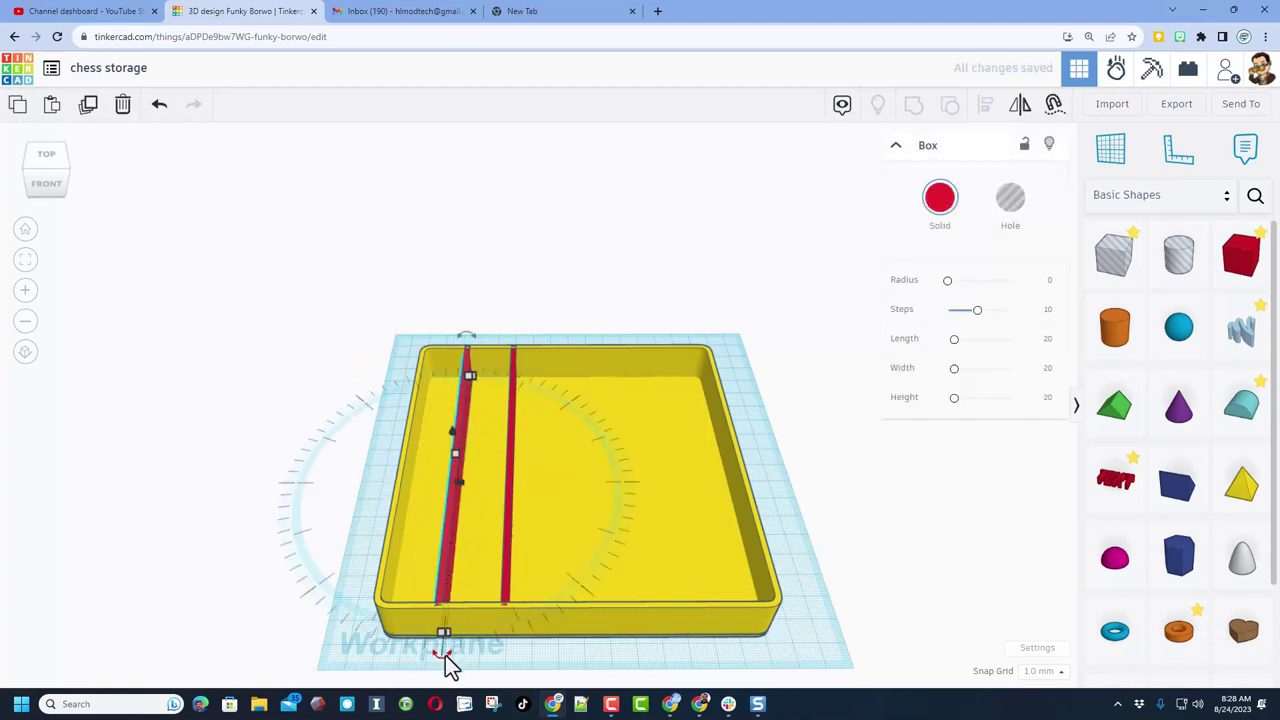
drag(447, 665, 323, 503)
click(303, 362)
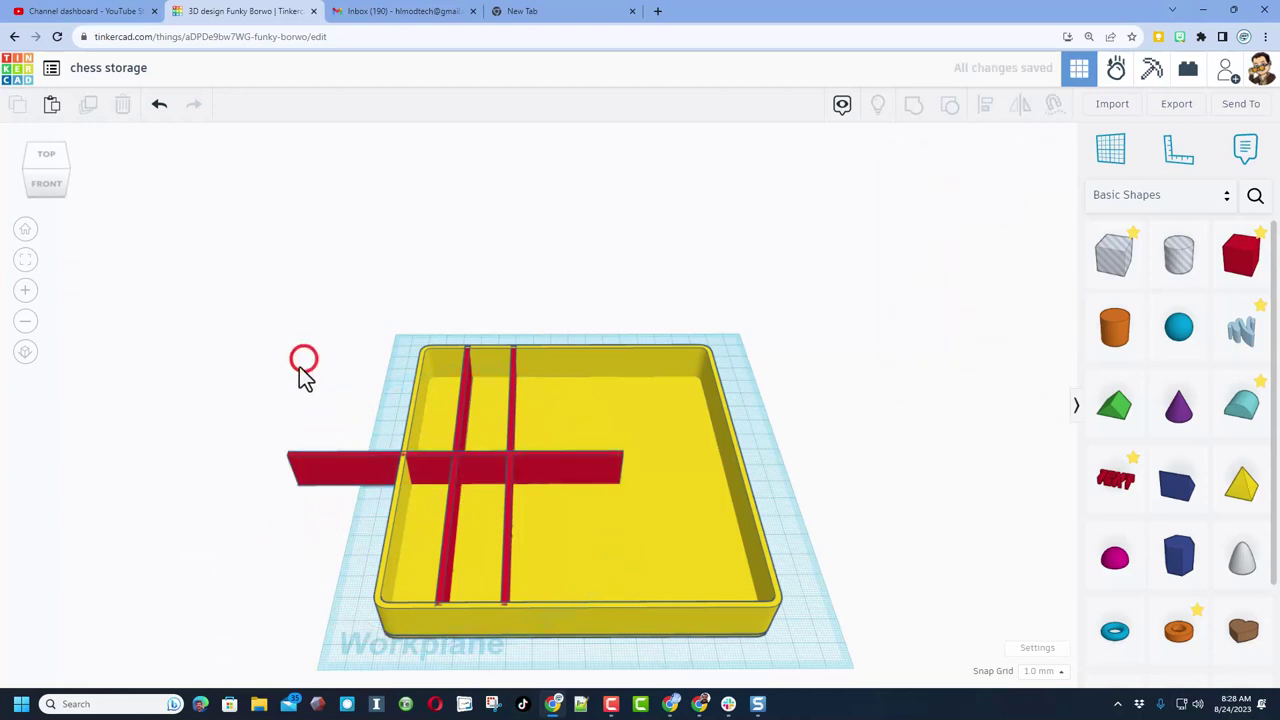
Centre the crosswise divider in the tray with the Align tool
drag(438, 510, 415, 490)
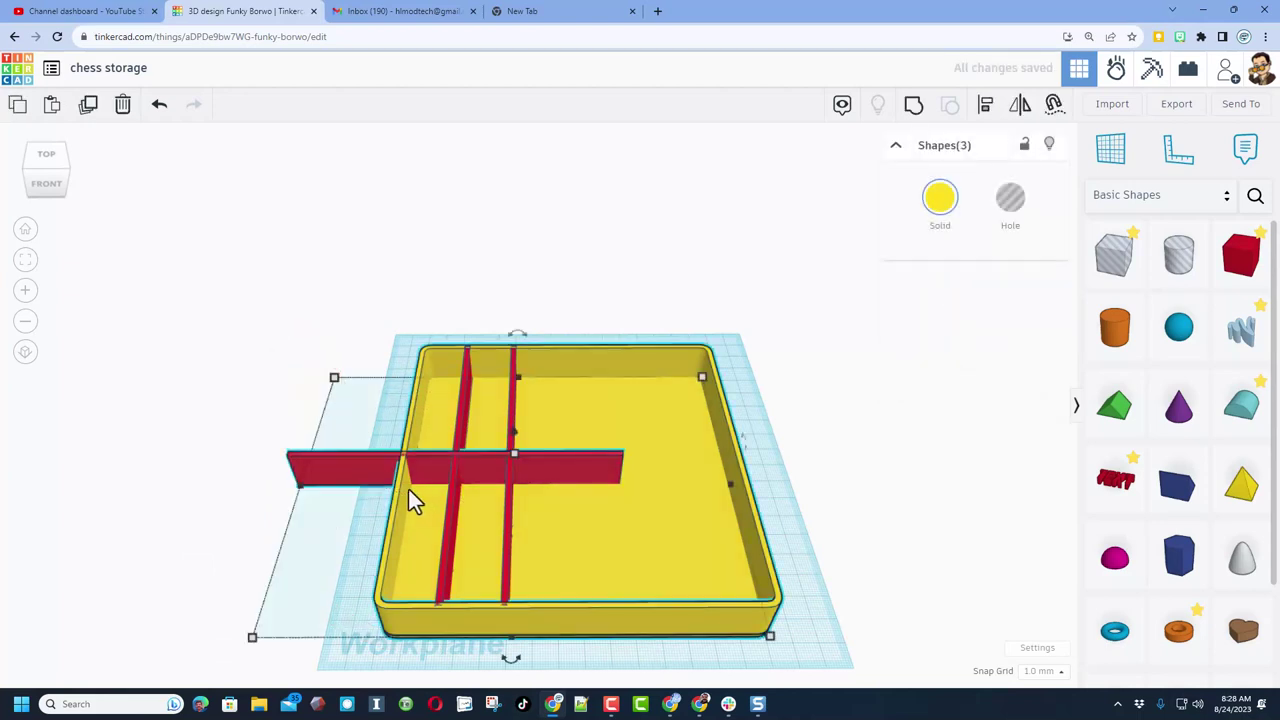
key(l)
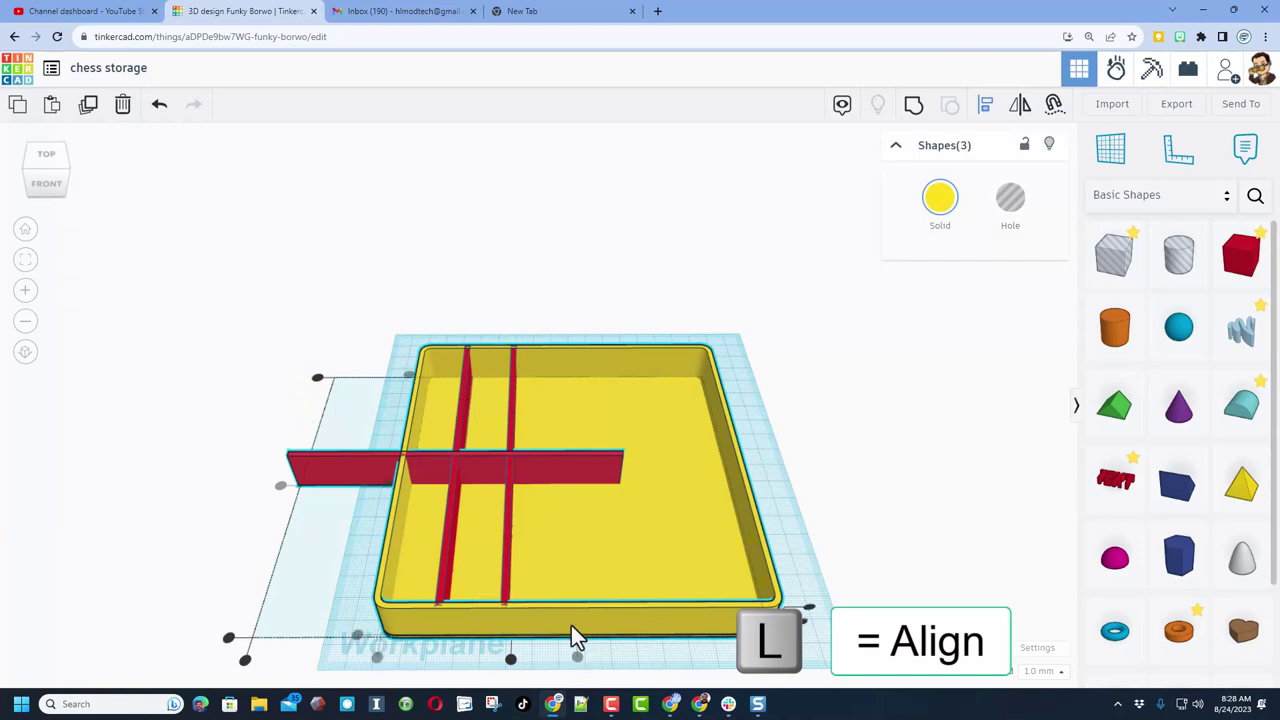
click(577, 657)
click(375, 466)
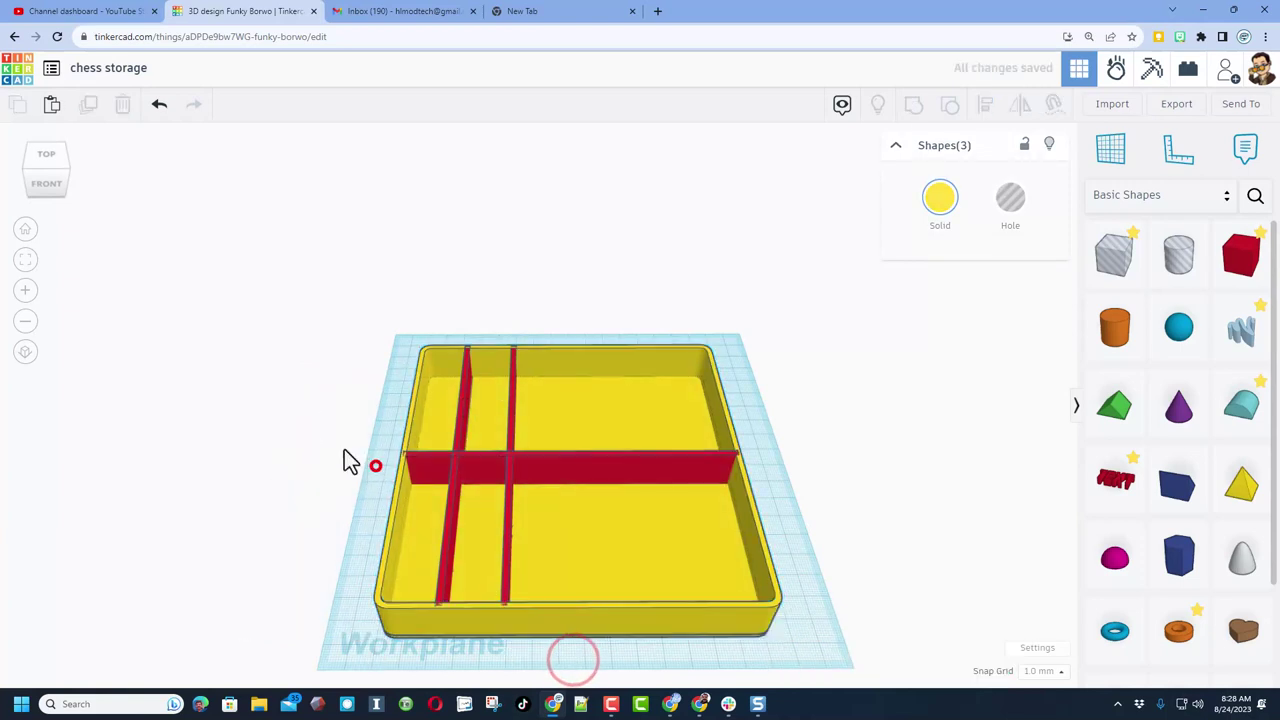
right_drag(343, 461, 369, 468)
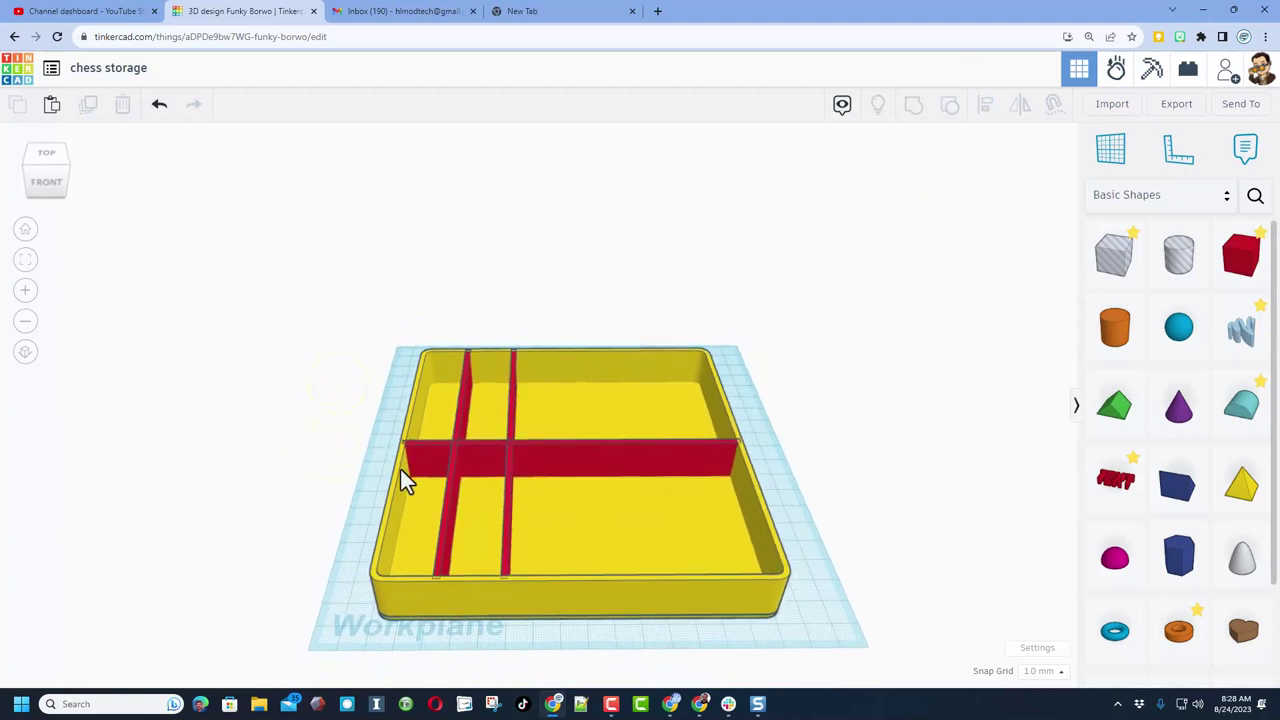
click(508, 492)
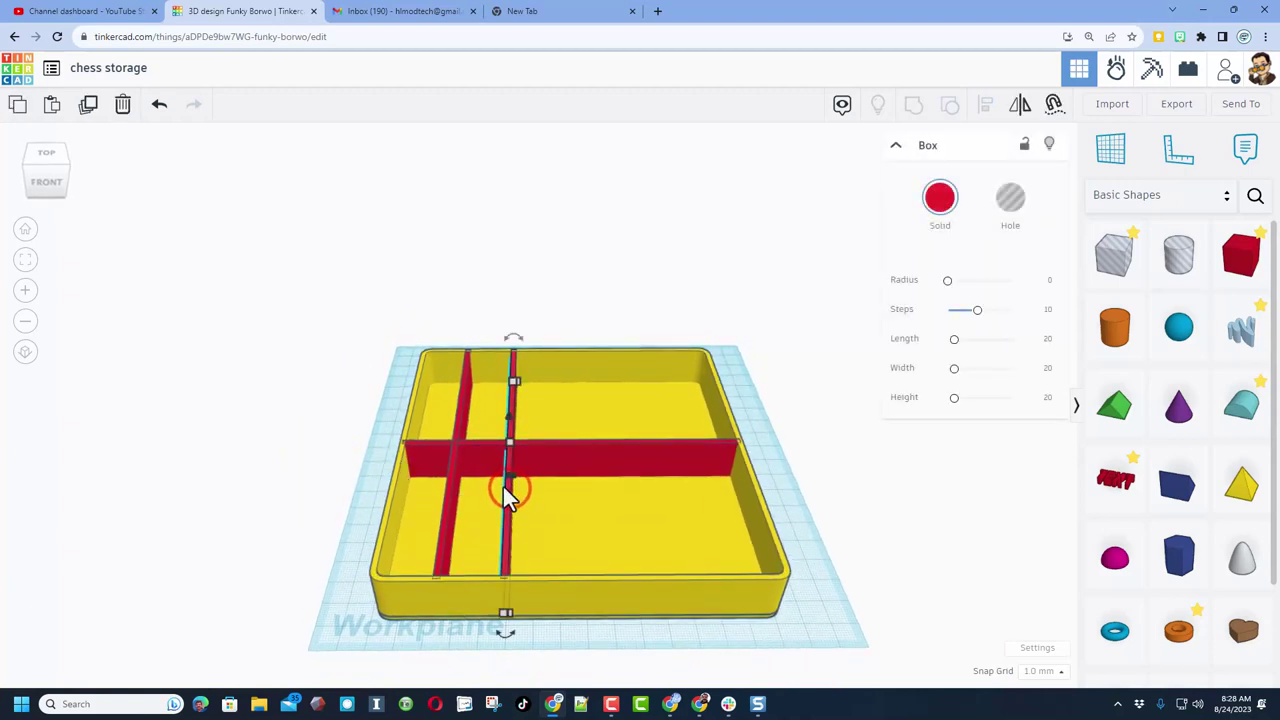
Delete all three red dividers
key(Delete)
click(514, 472)
key(Delete)
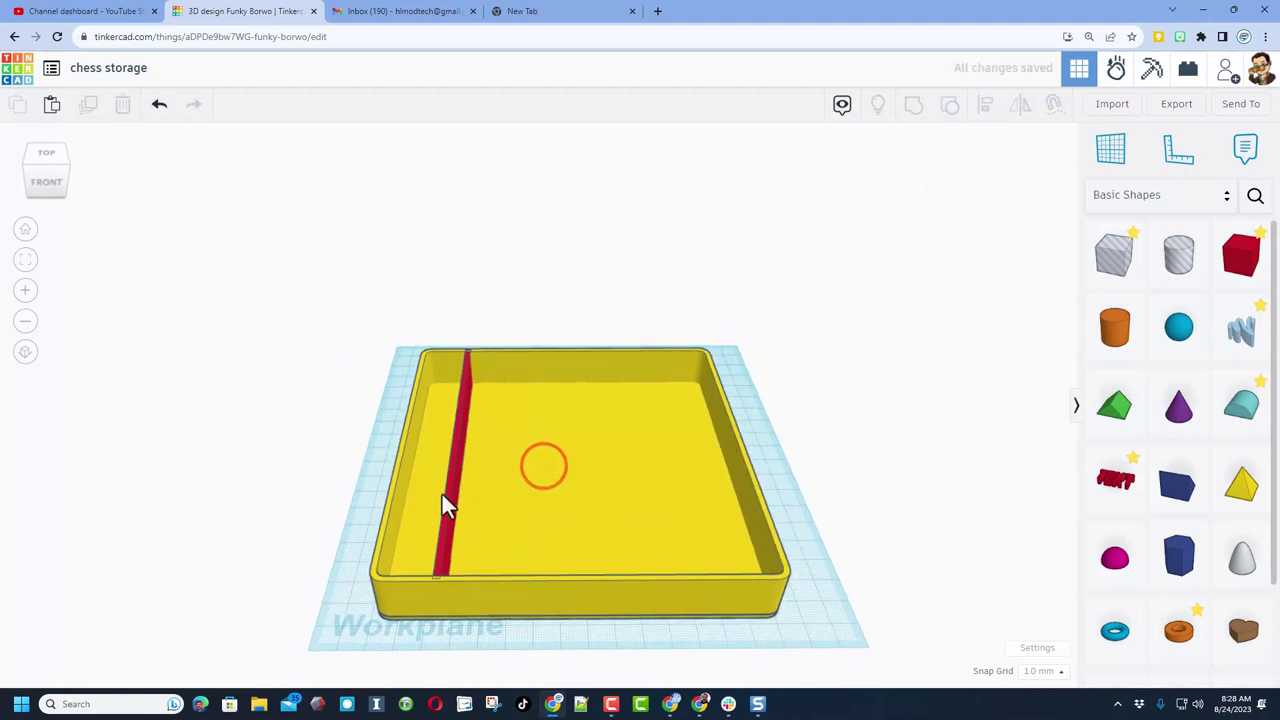
click(455, 505)
key(Delete)
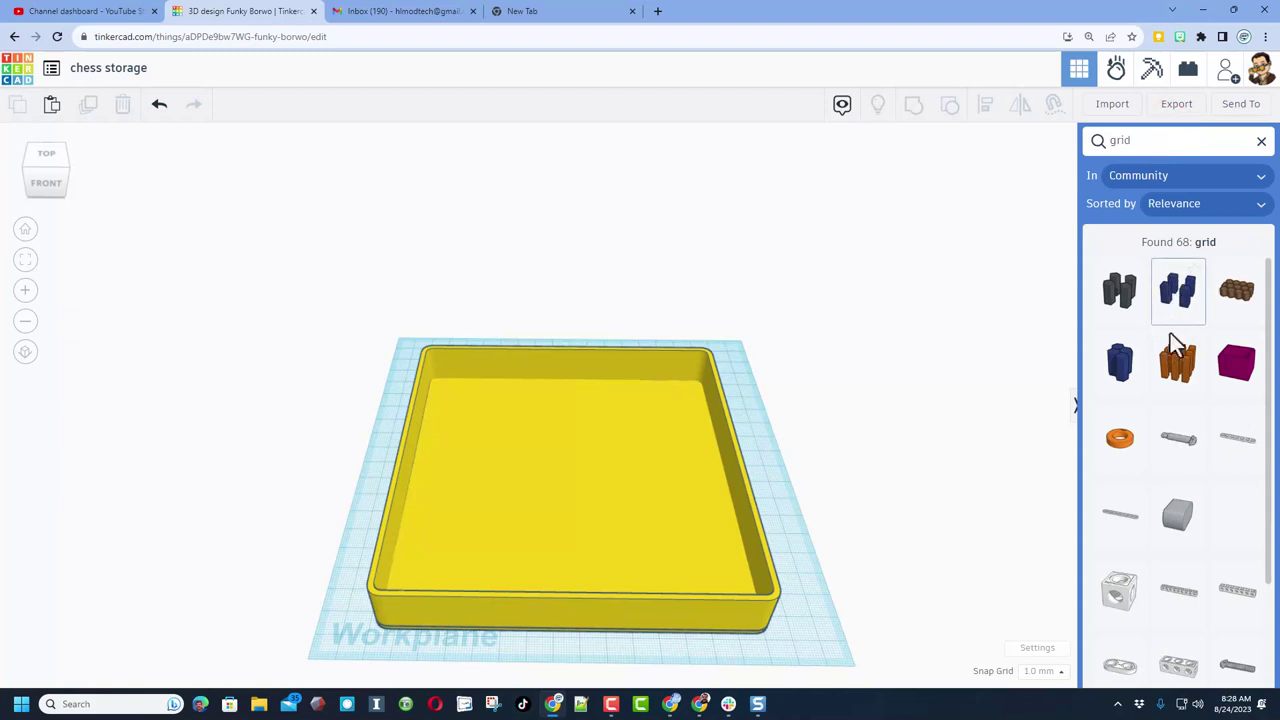
Place a Grid of square columns in the tray with 8 columns and 4 rows
click(1175, 370)
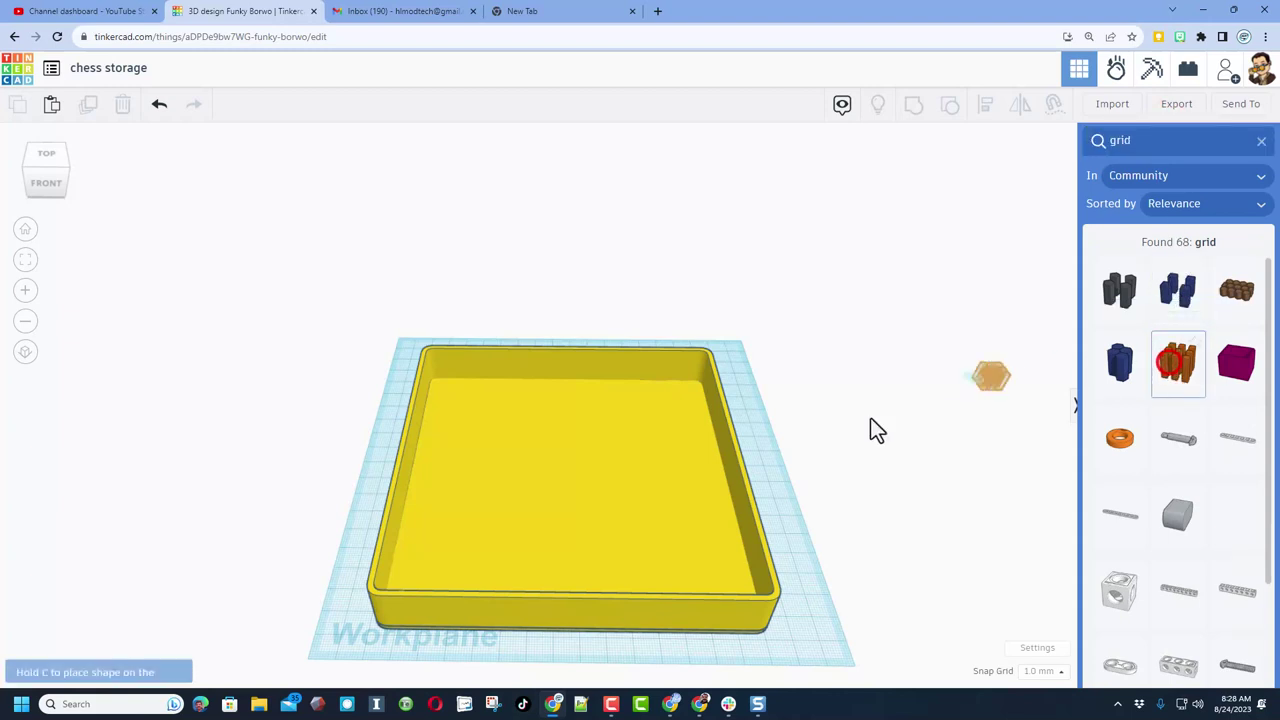
click(465, 414)
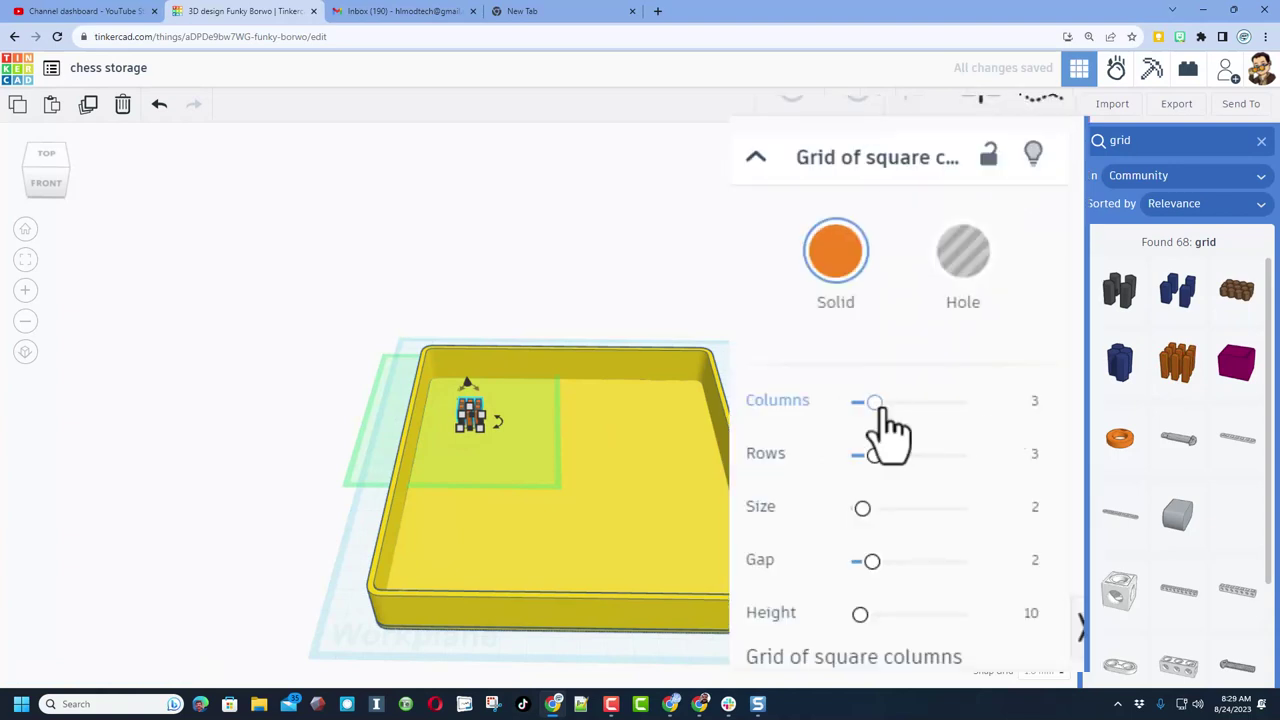
drag(961, 281, 1031, 292)
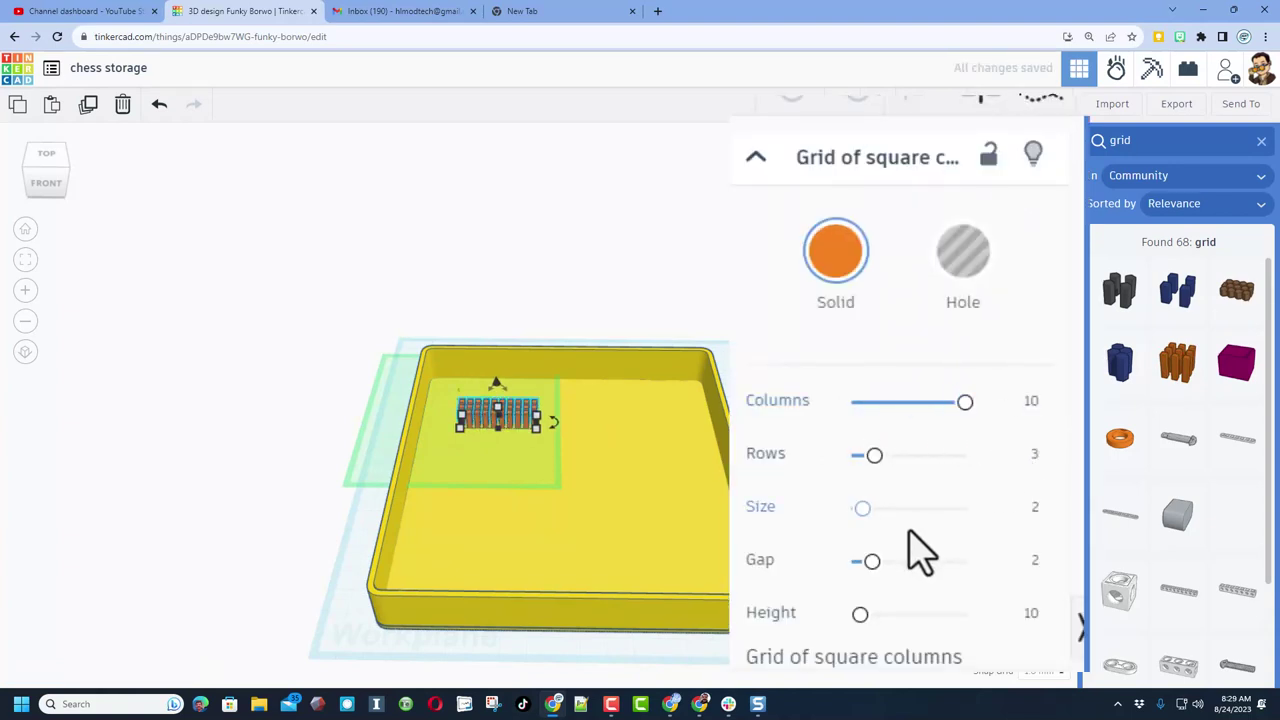
click(1035, 405)
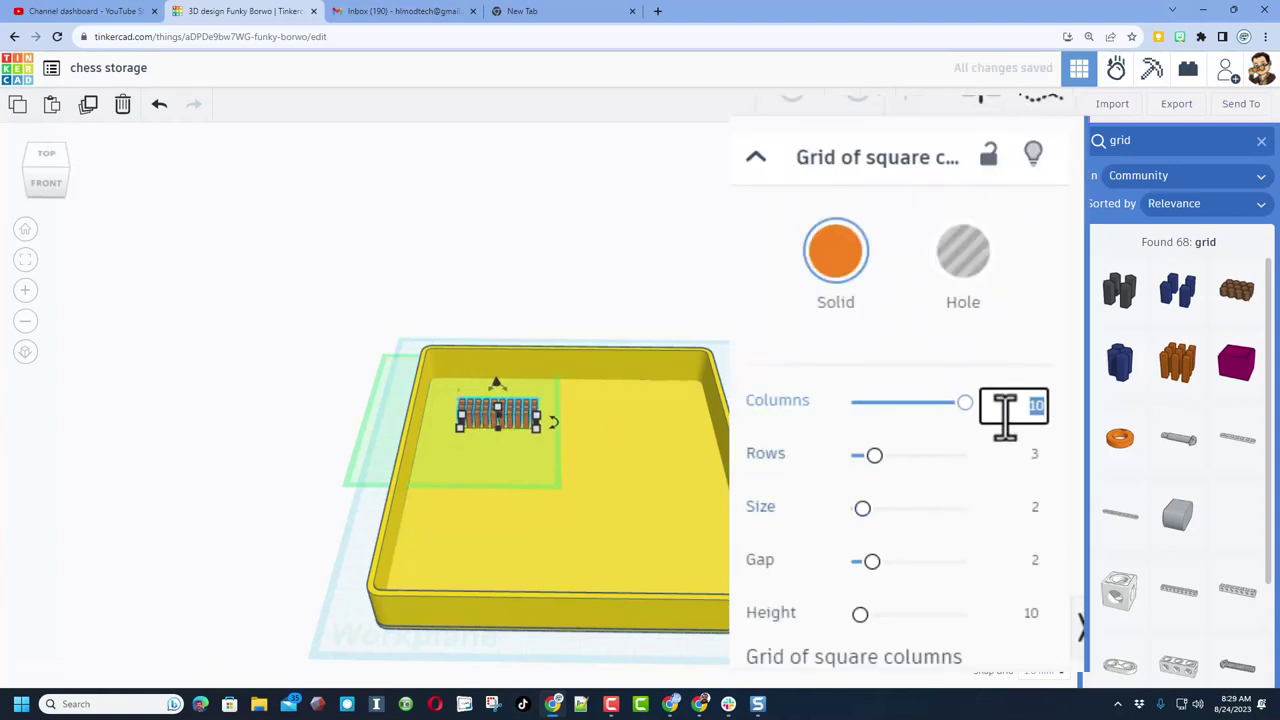
text(8)
key(Return)
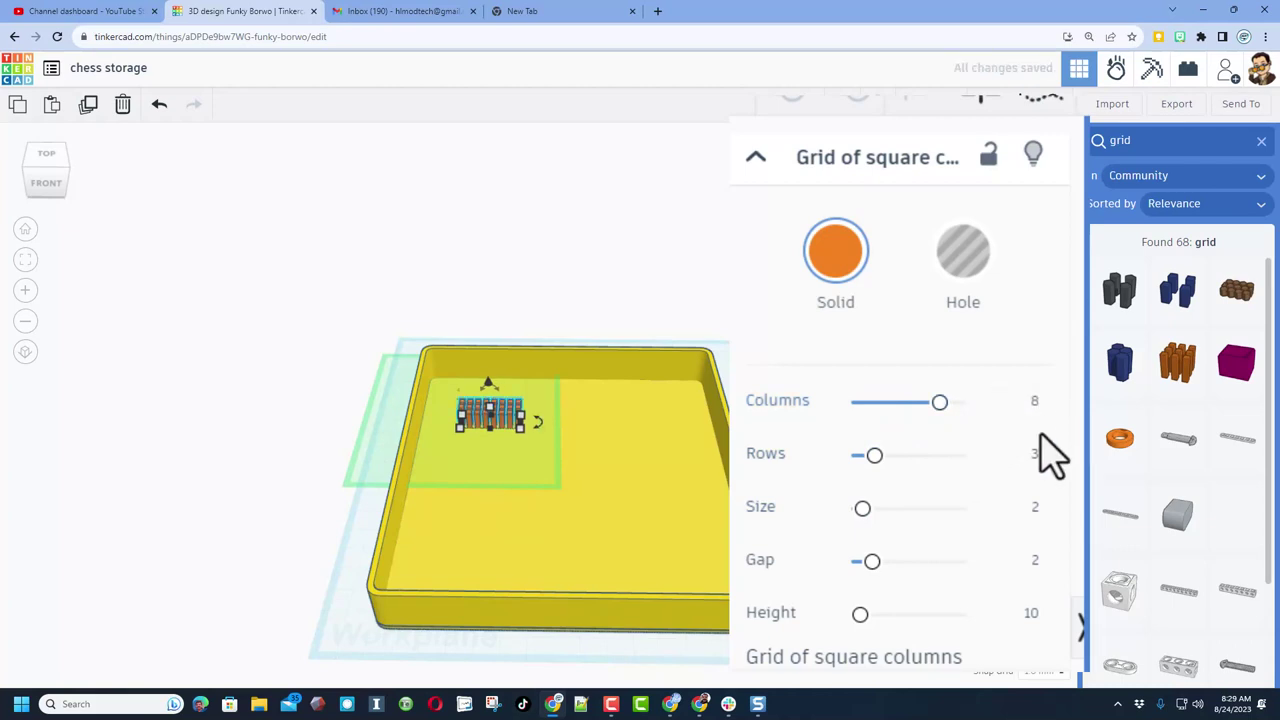
click(1035, 455)
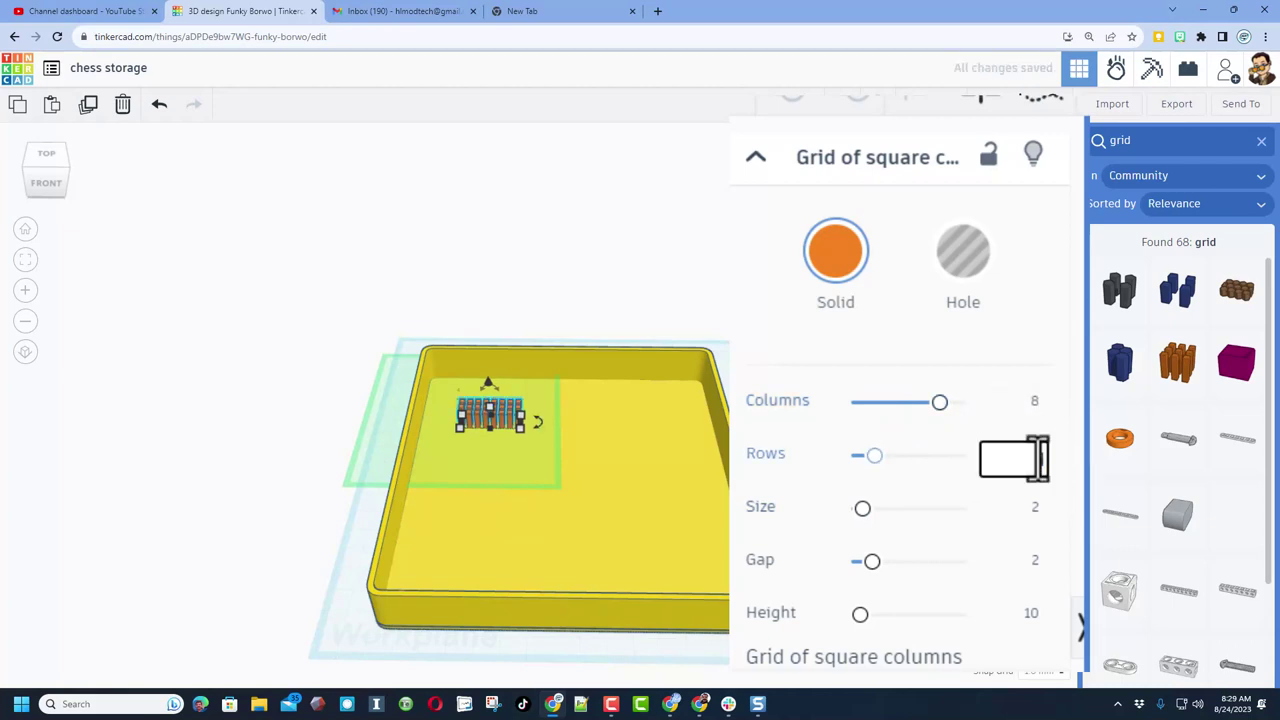
text(4)
key(Return)
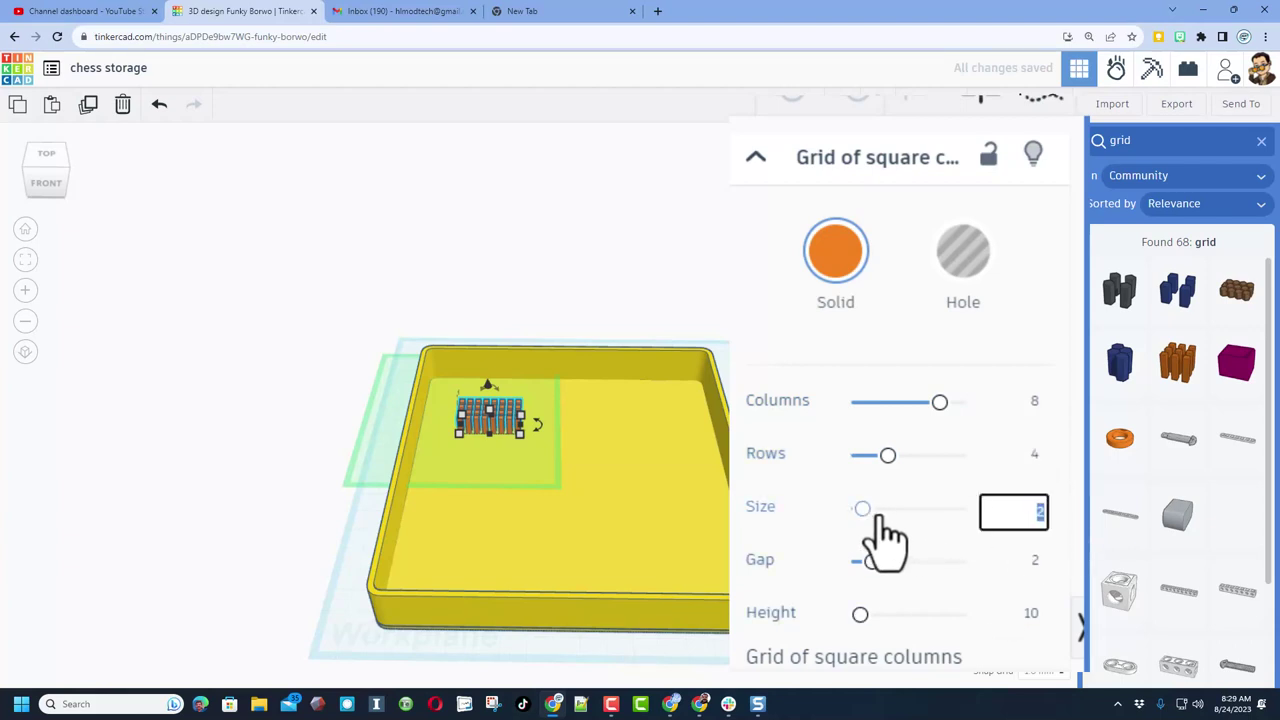
Set the grid to size 10, gap 0.5, height 20, and make it a hole
drag(864, 510, 1043, 514)
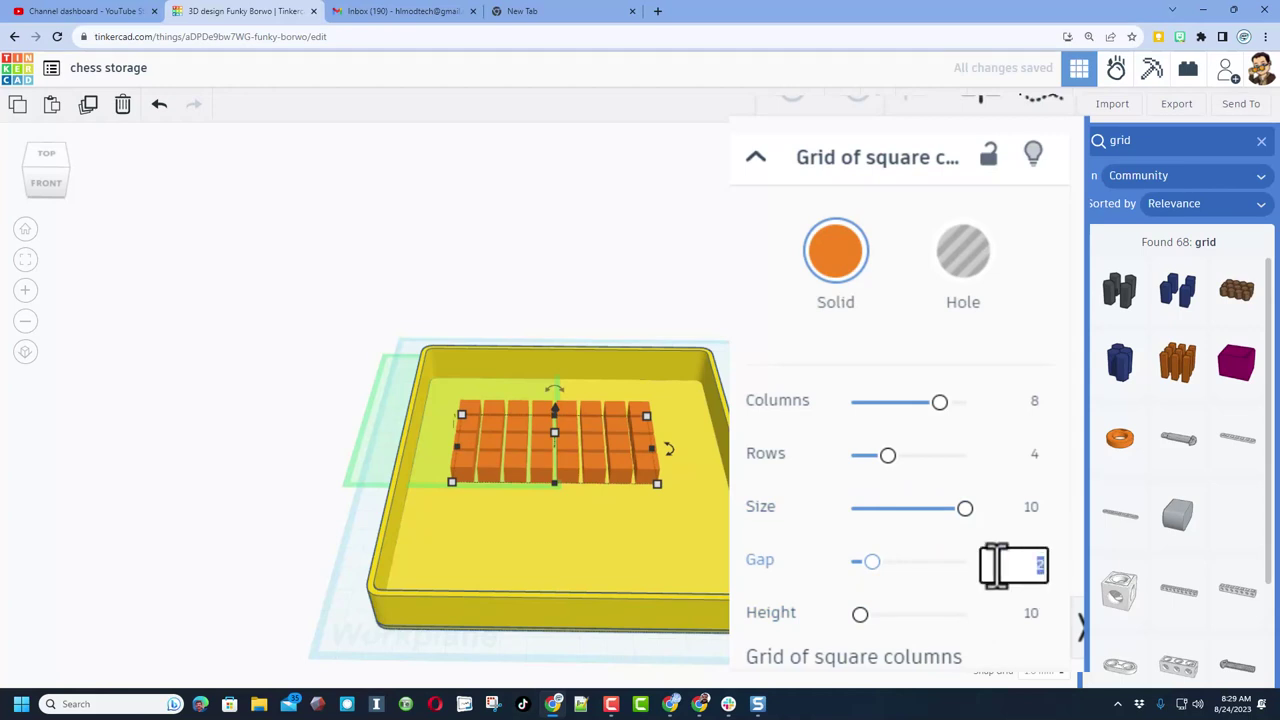
key(Return)
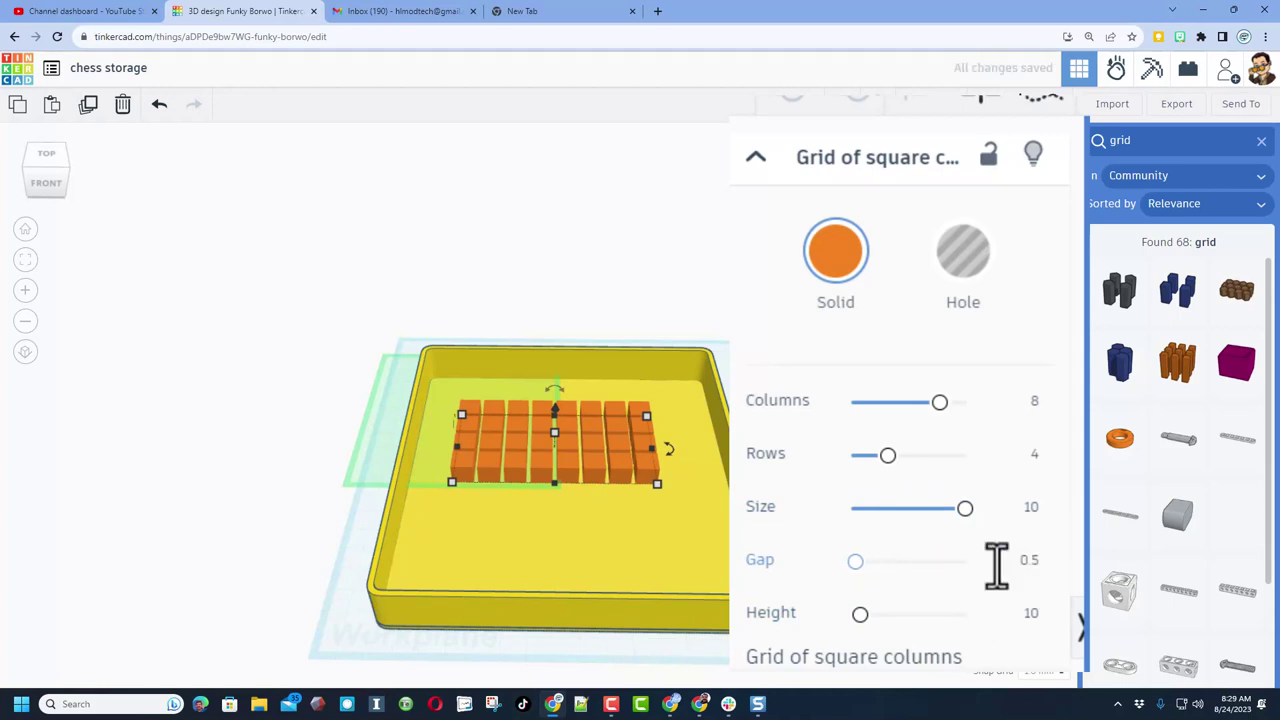
click(1030, 613)
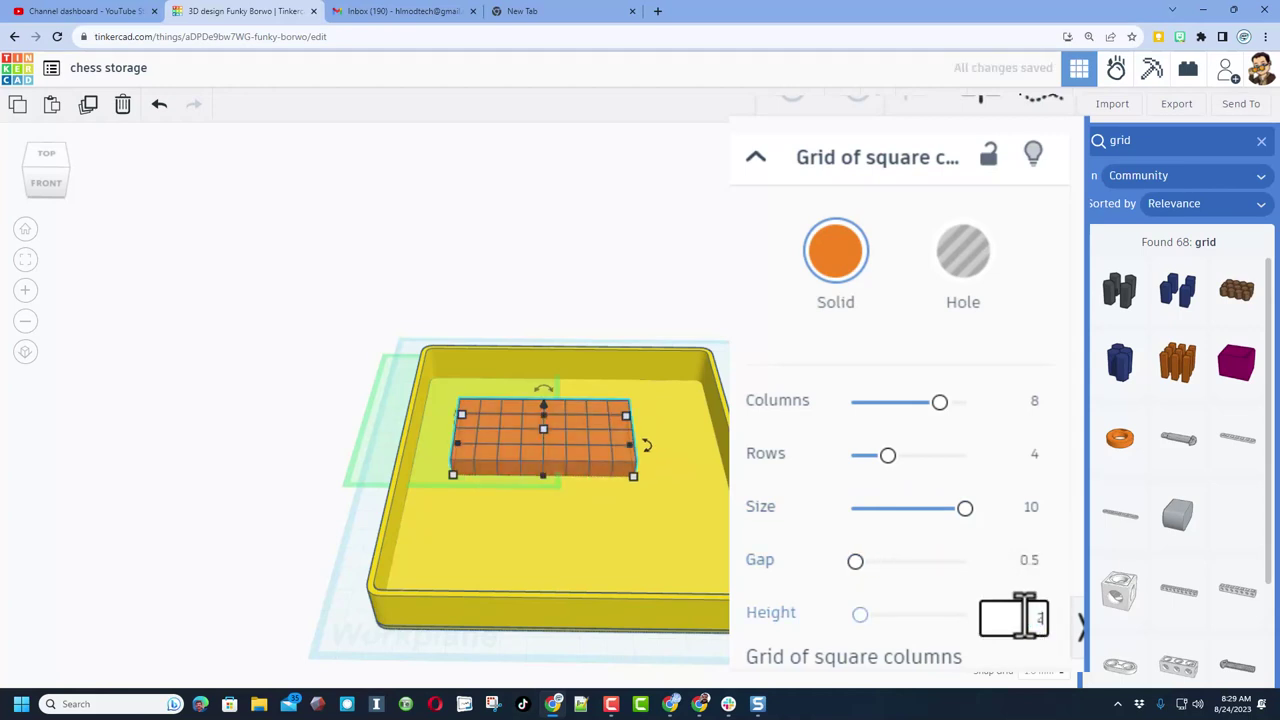
text(20)
key(Return)
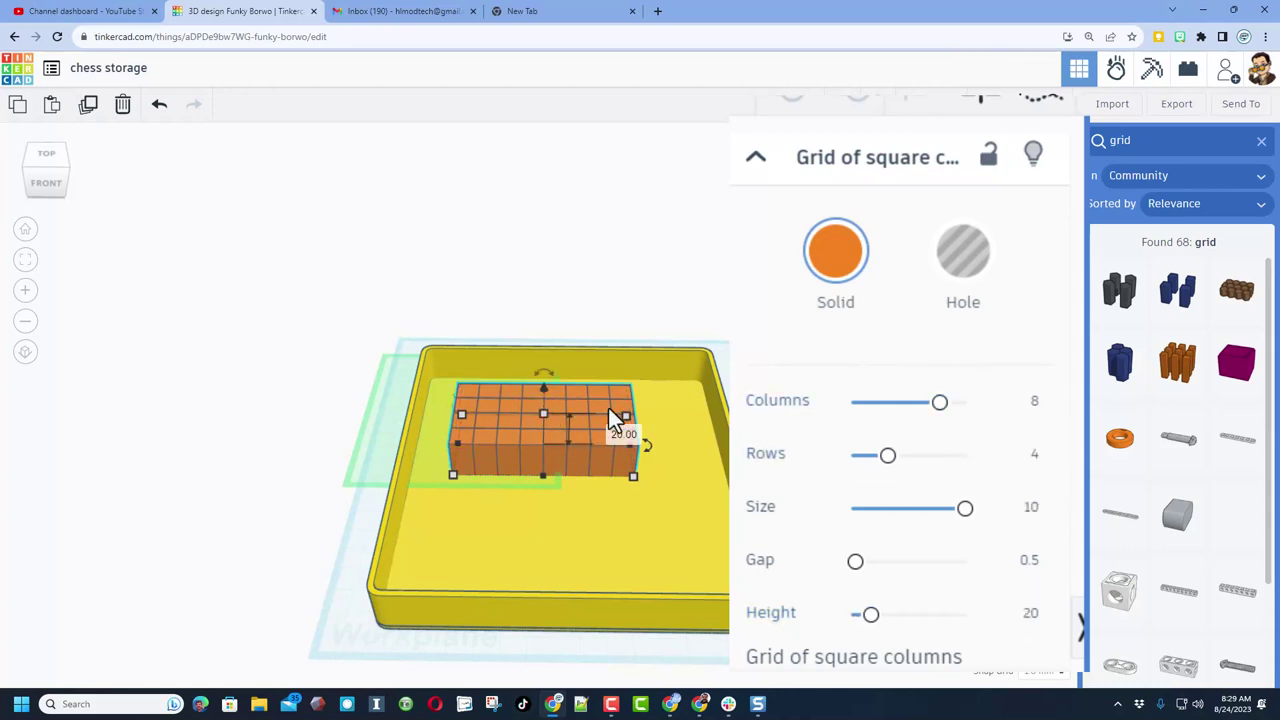
click(957, 268)
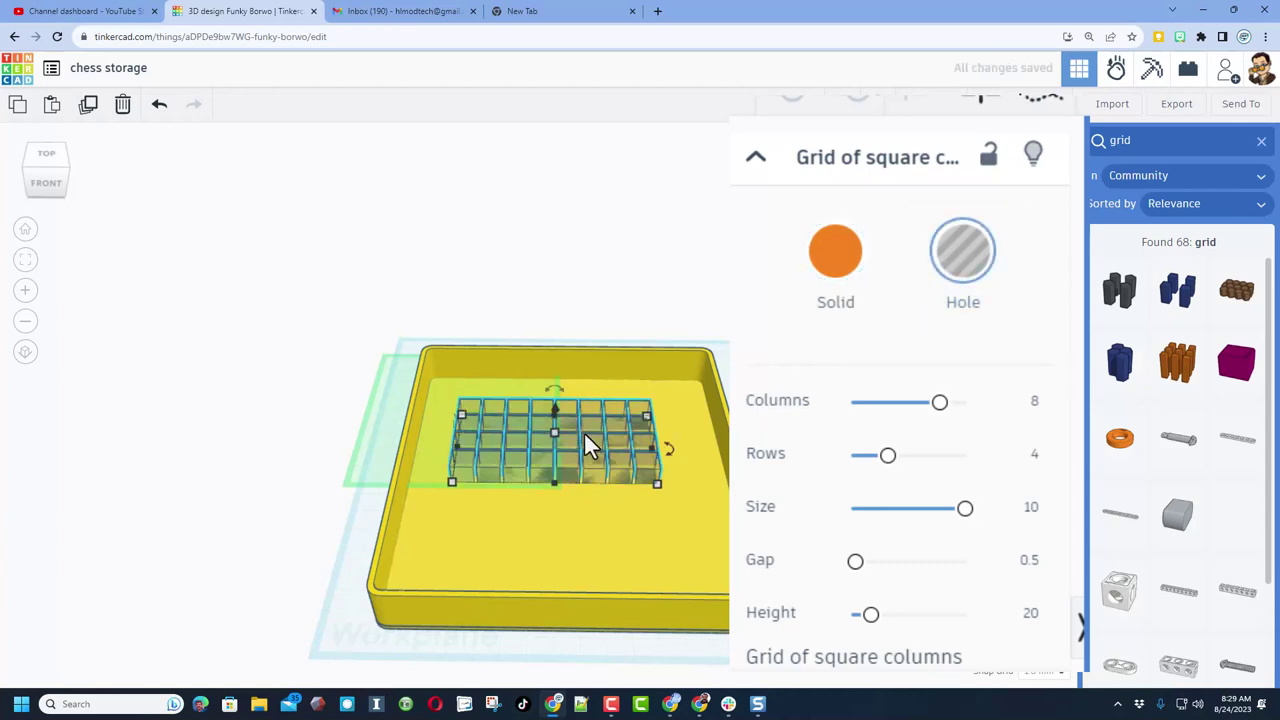
Resize the hole grid to 146 deep and 146 wide, keeping it inside the box
scroll(584, 431, down, 3)
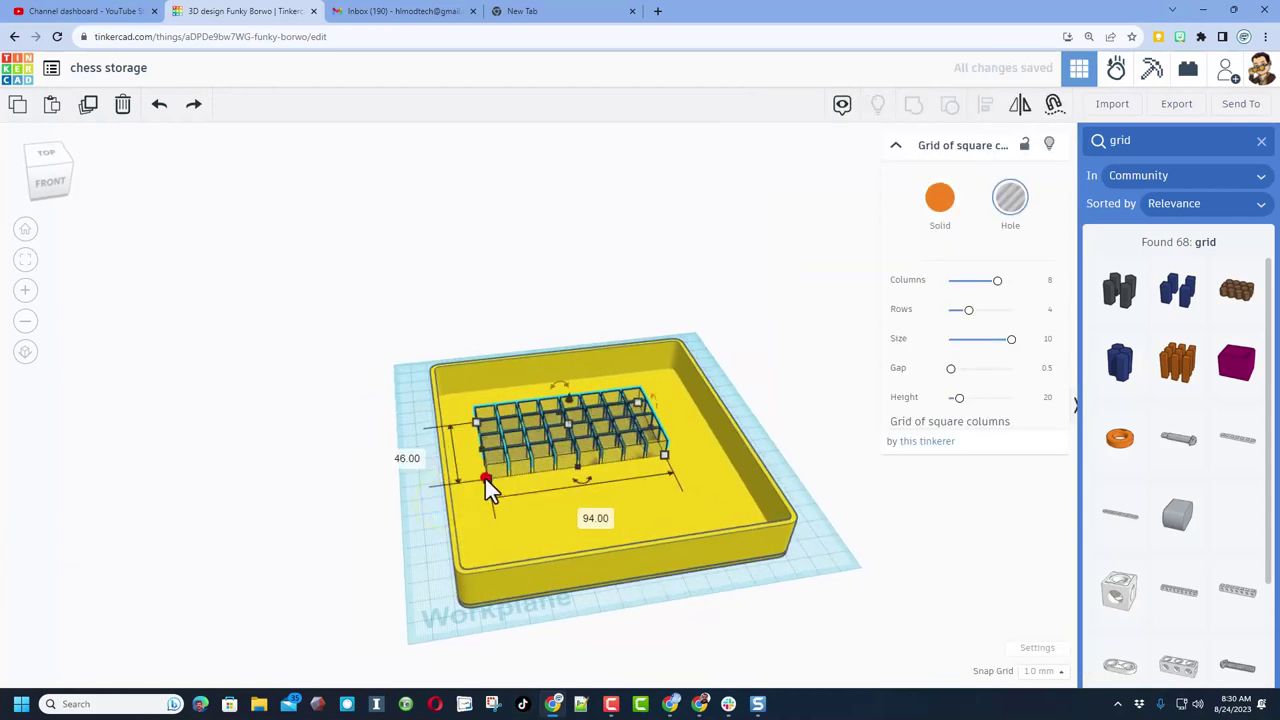
click(486, 594)
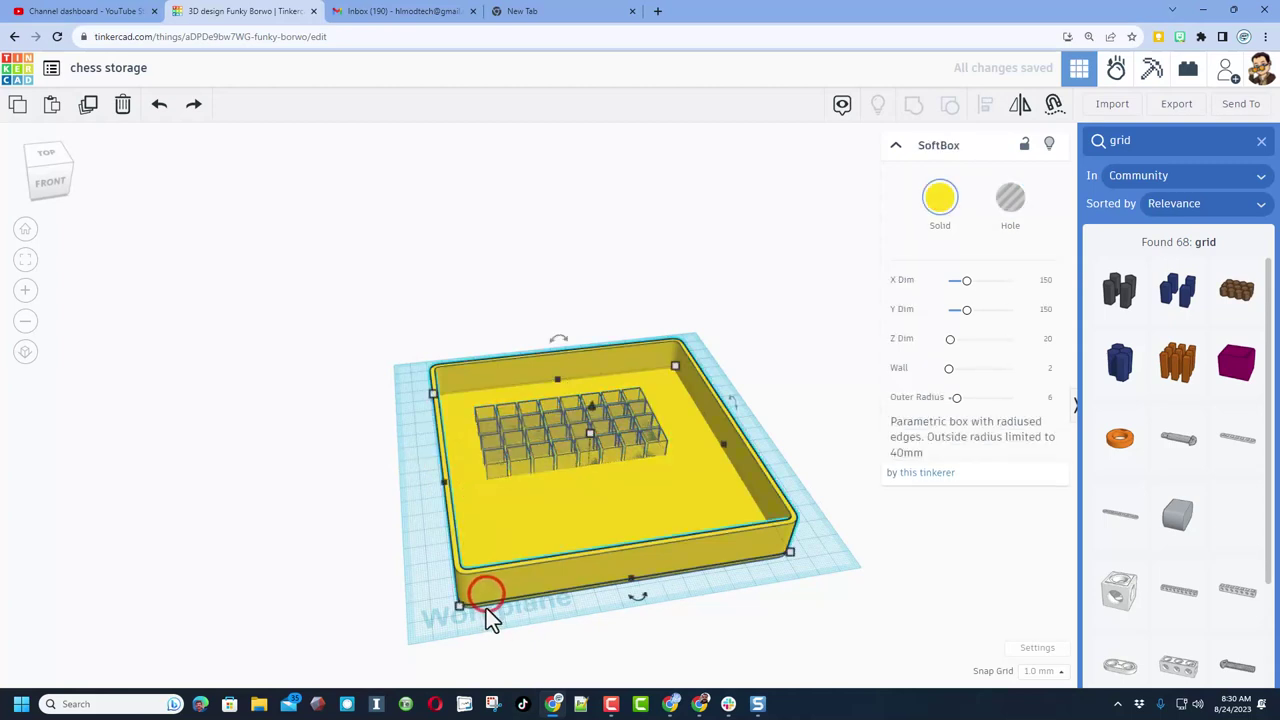
click(494, 456)
mouse_move(484, 480)
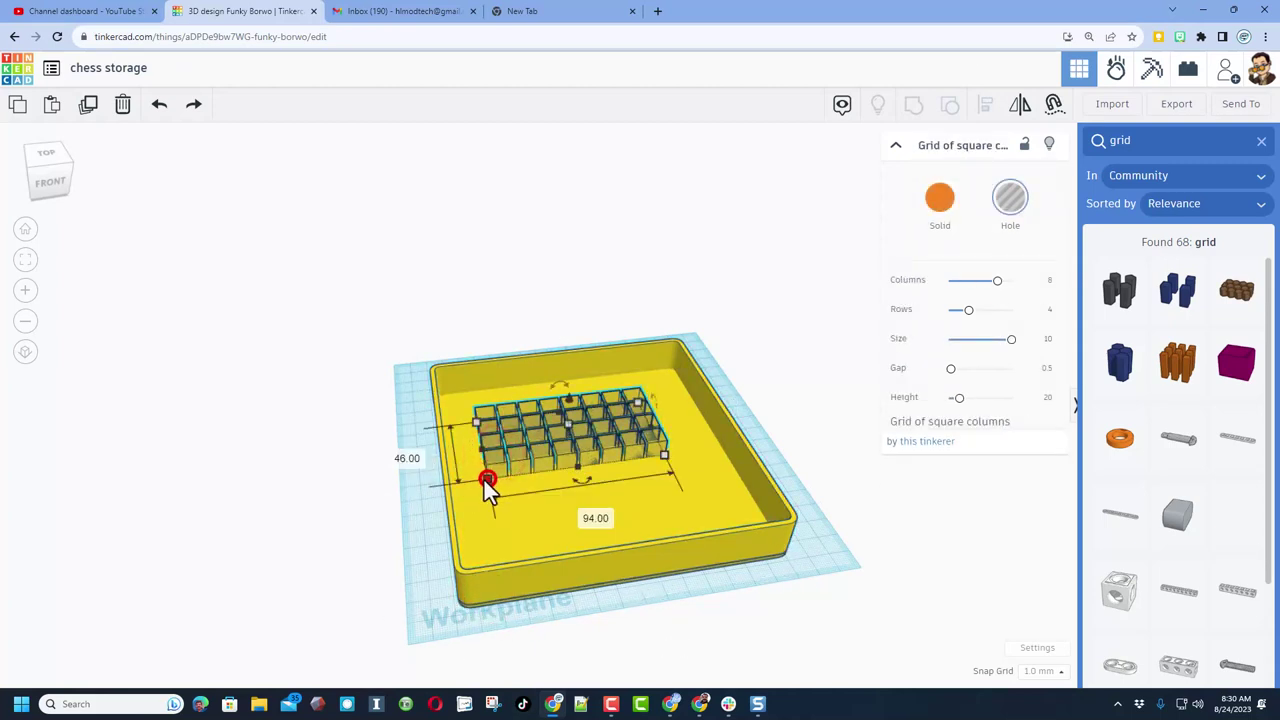
click(407, 458)
text(146)
key(Return)
drag(563, 450, 533, 426)
mouse_move(708, 557)
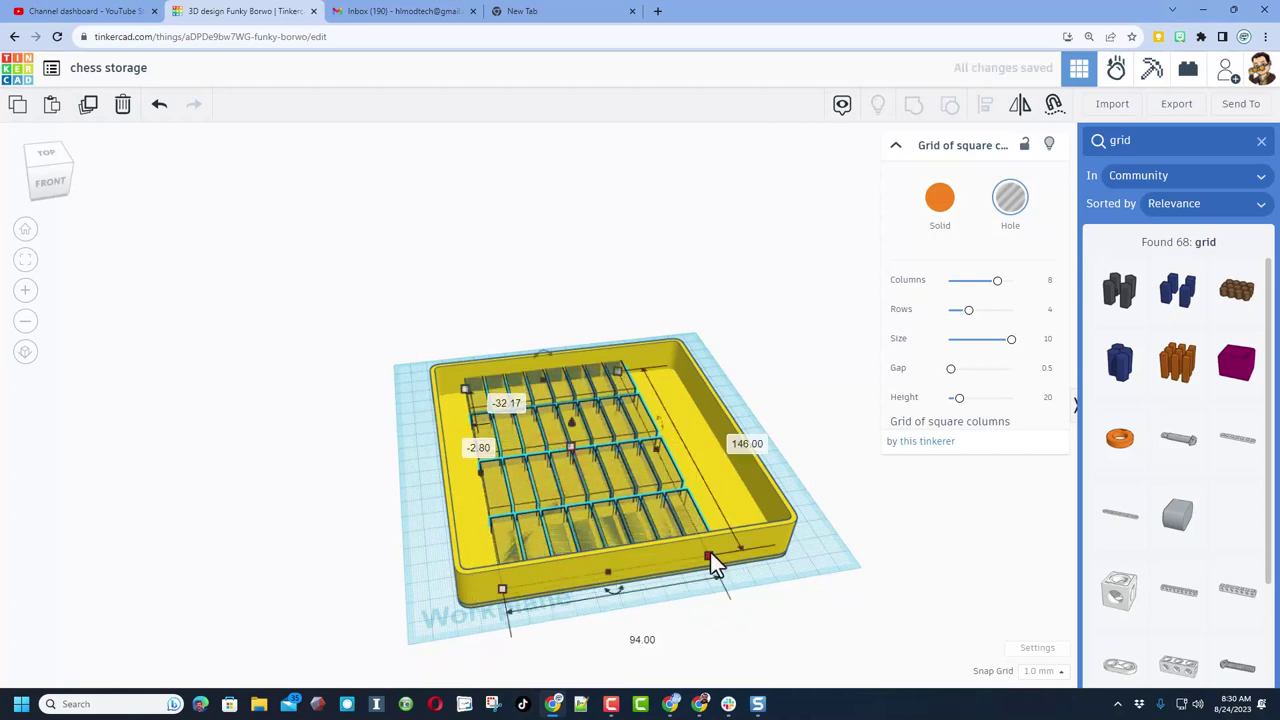
click(628, 637)
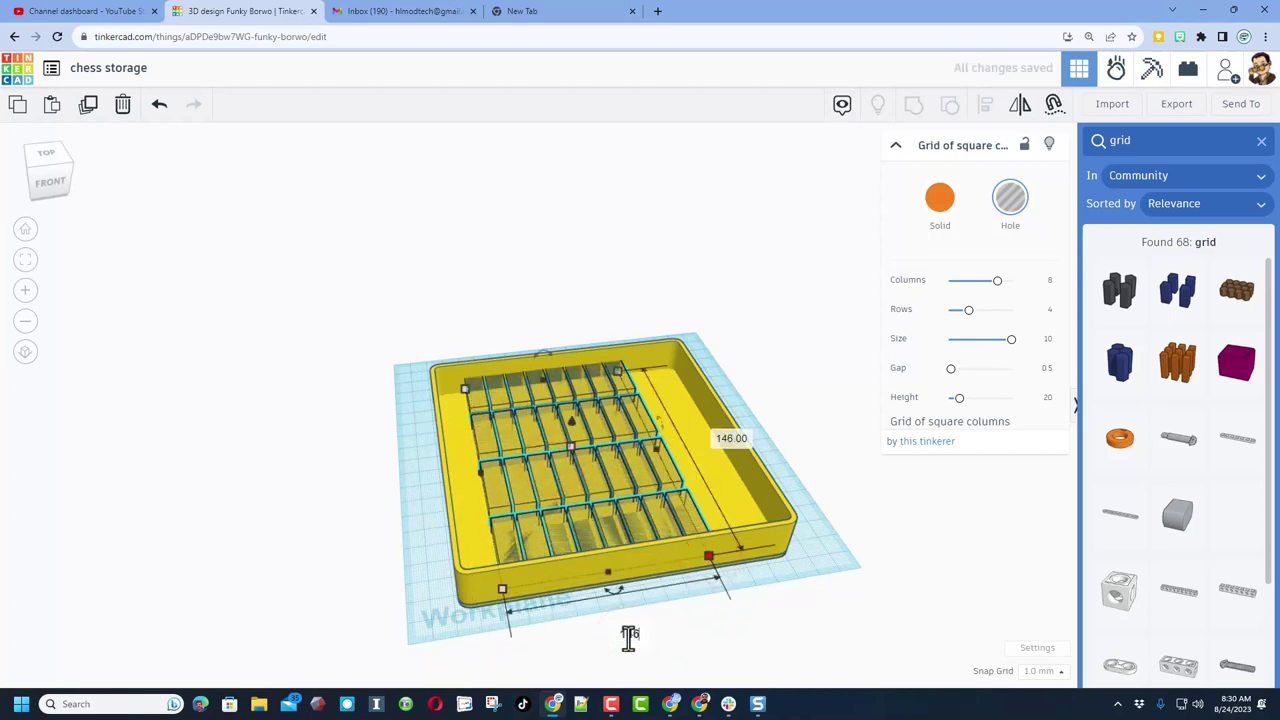
text(146)
key(Return)
Centre the grid on both axes relative to the box using Align
click(363, 374)
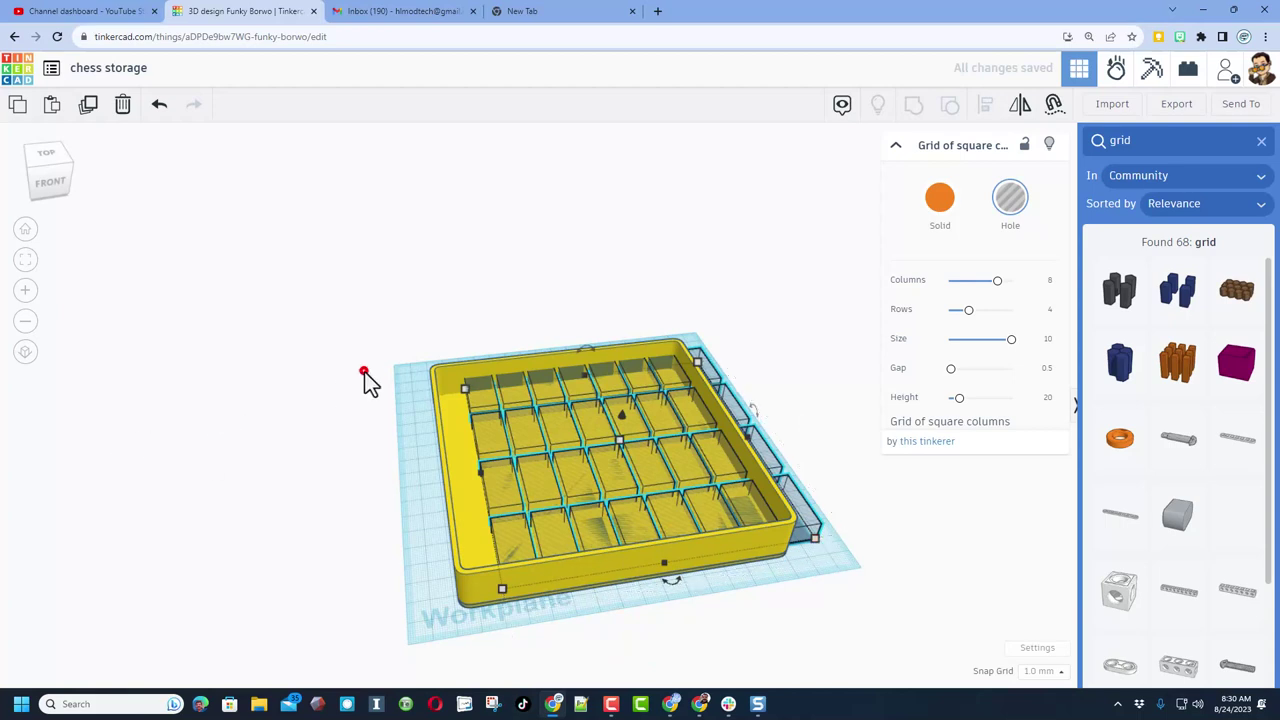
drag(311, 337, 706, 580)
key(l)
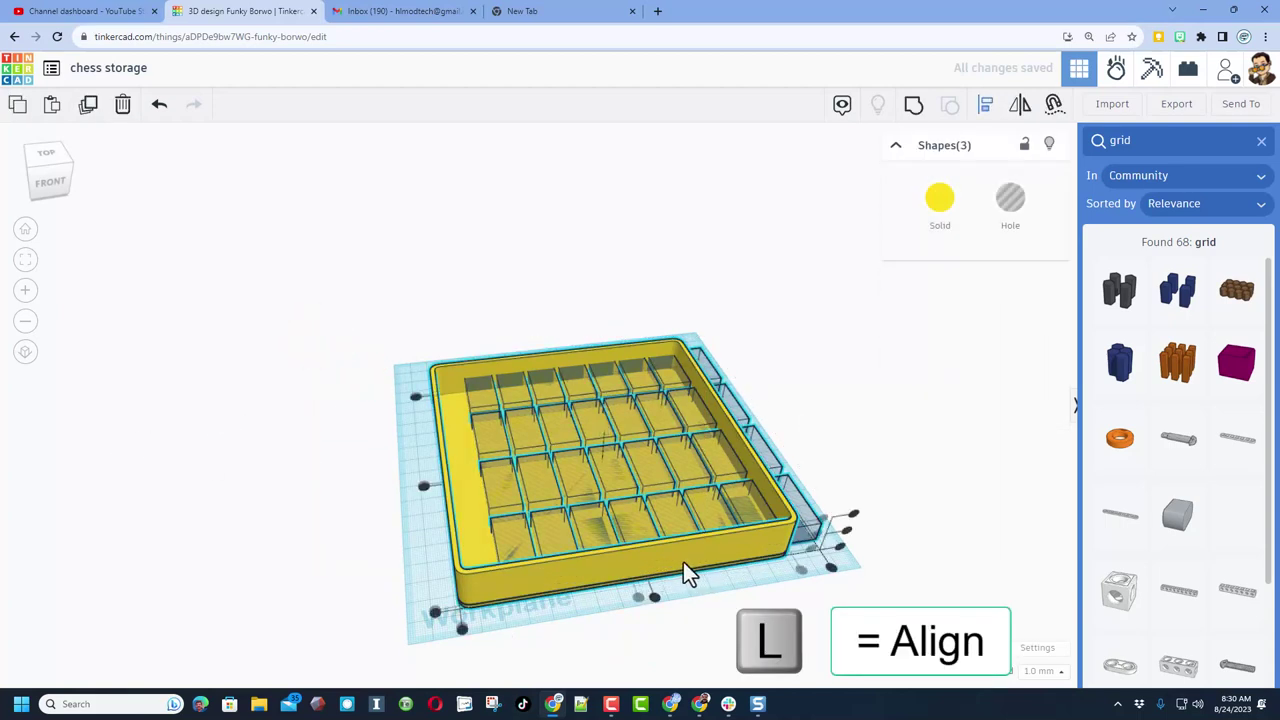
click(590, 568)
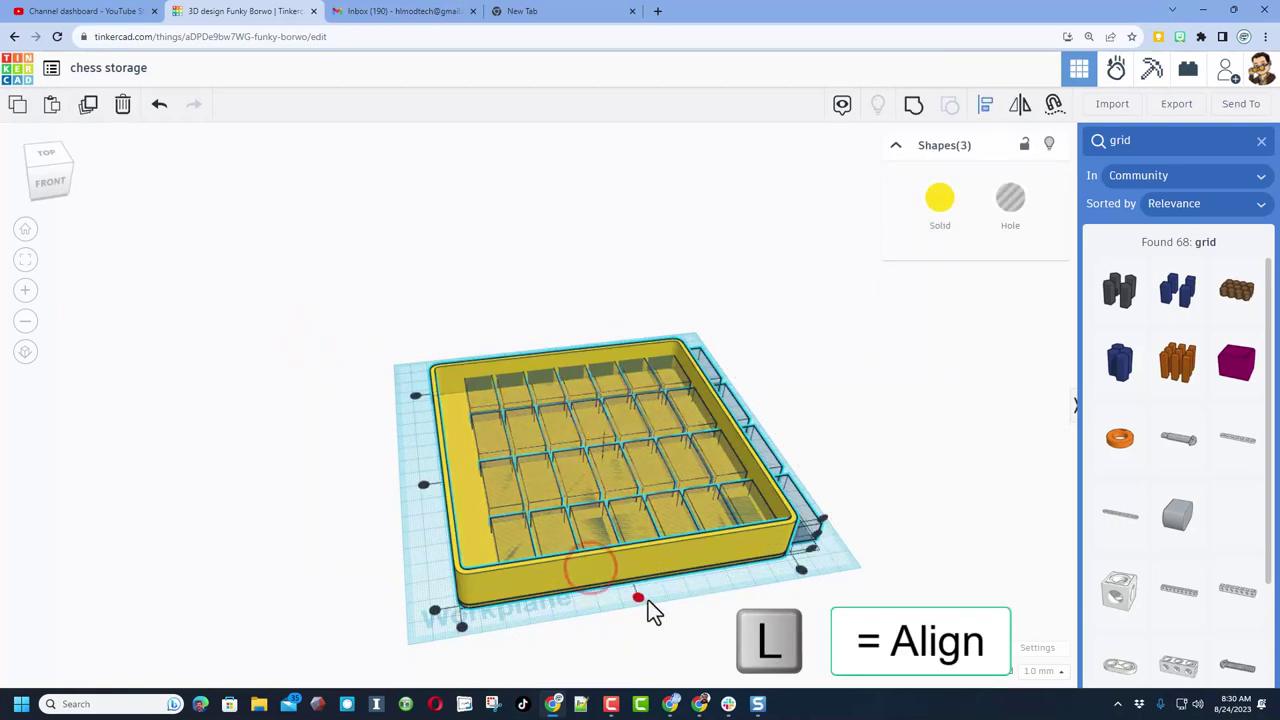
click(638, 598)
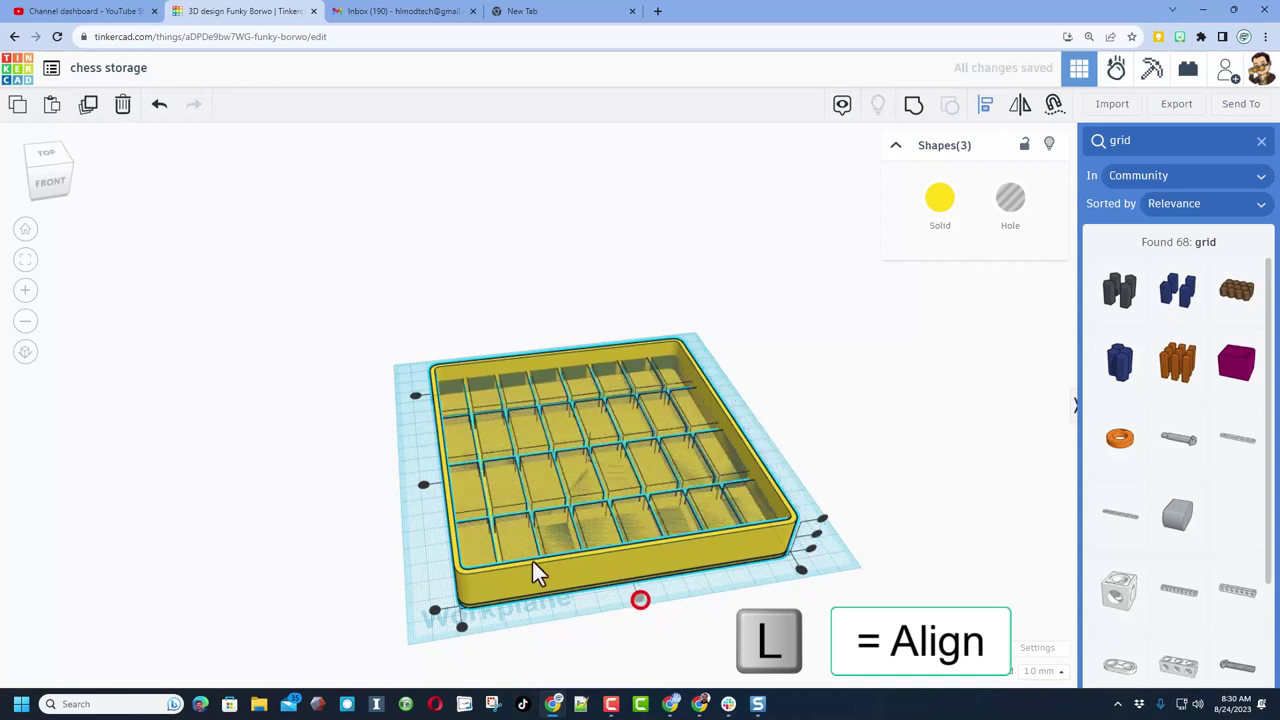
click(425, 484)
click(757, 371)
Raise the compartment grid above the box floor
right_drag(800, 400, 734, 380)
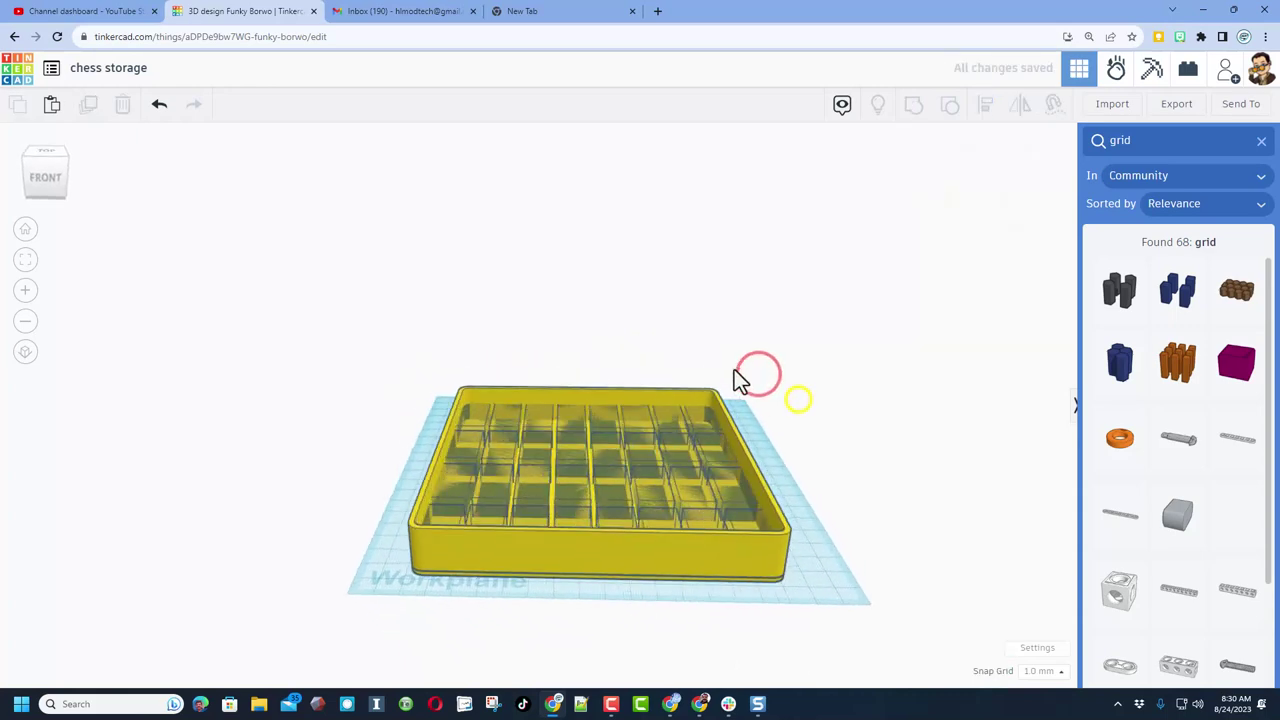
click(615, 490)
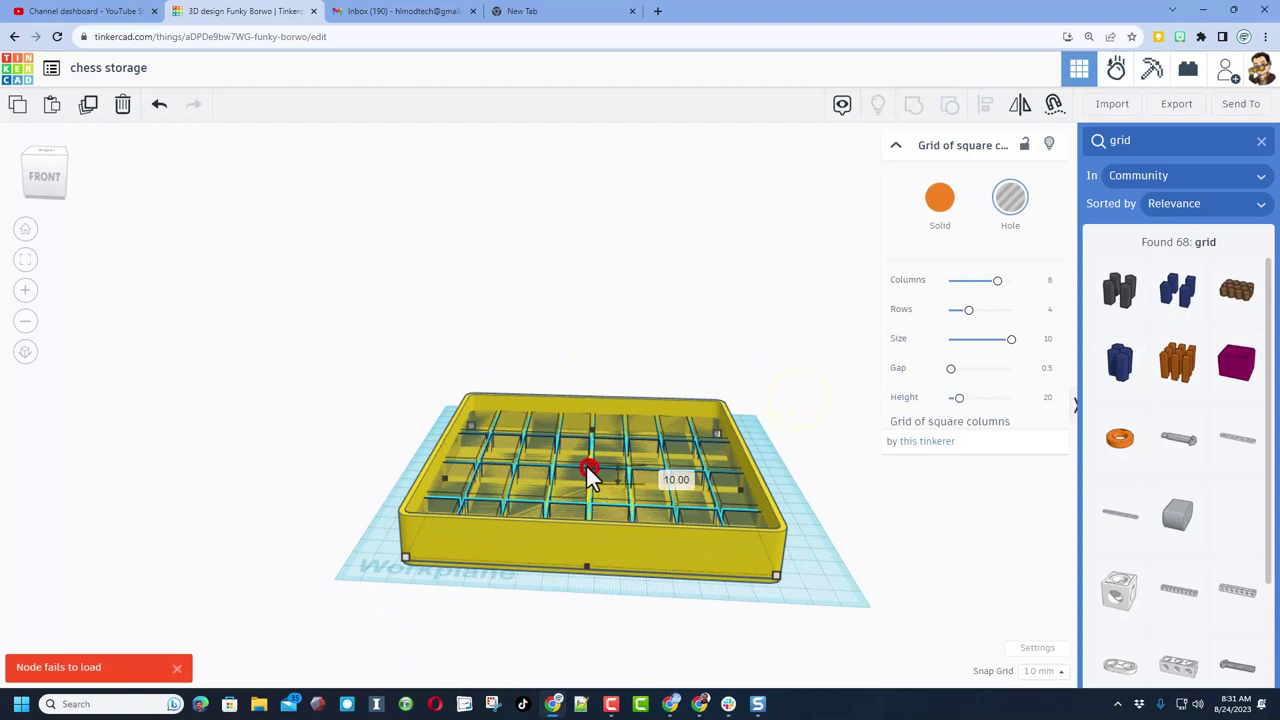
drag(588, 471, 581, 450)
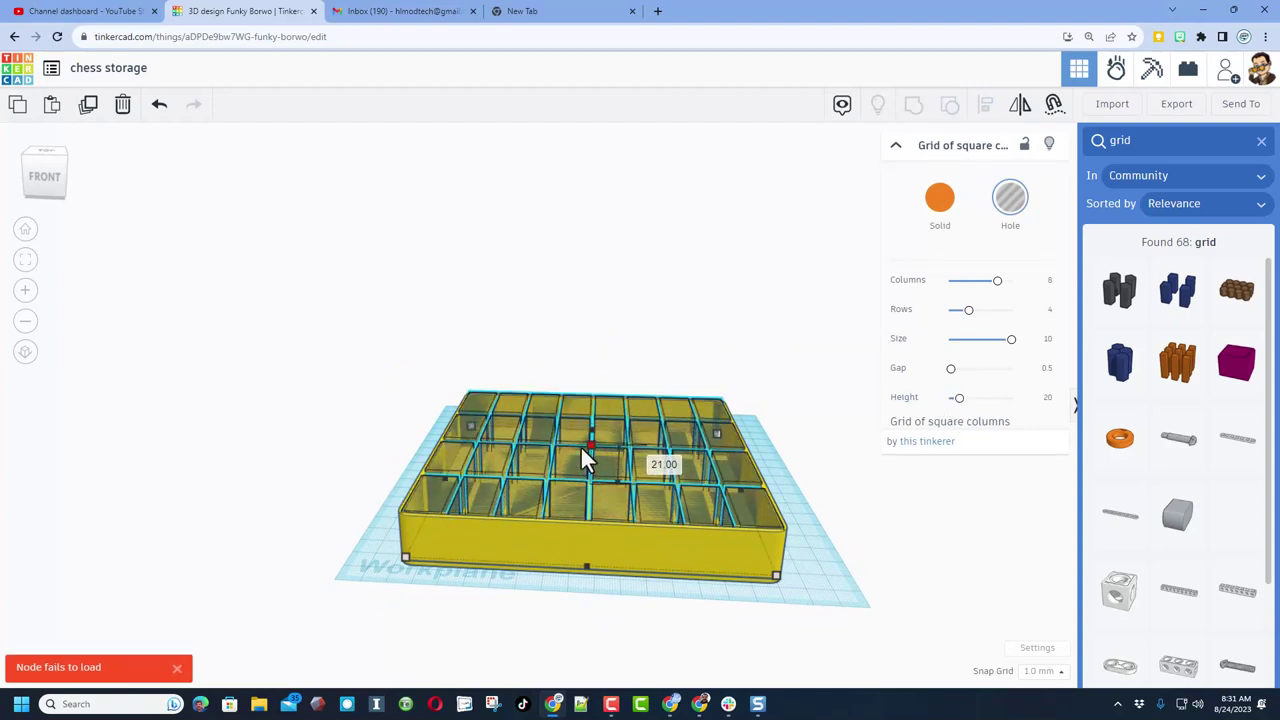
click(371, 451)
right_drag(371, 451, 440, 549)
Set the yellow box's wall thickness to 80
click(443, 549)
scroll(443, 549, up, 3)
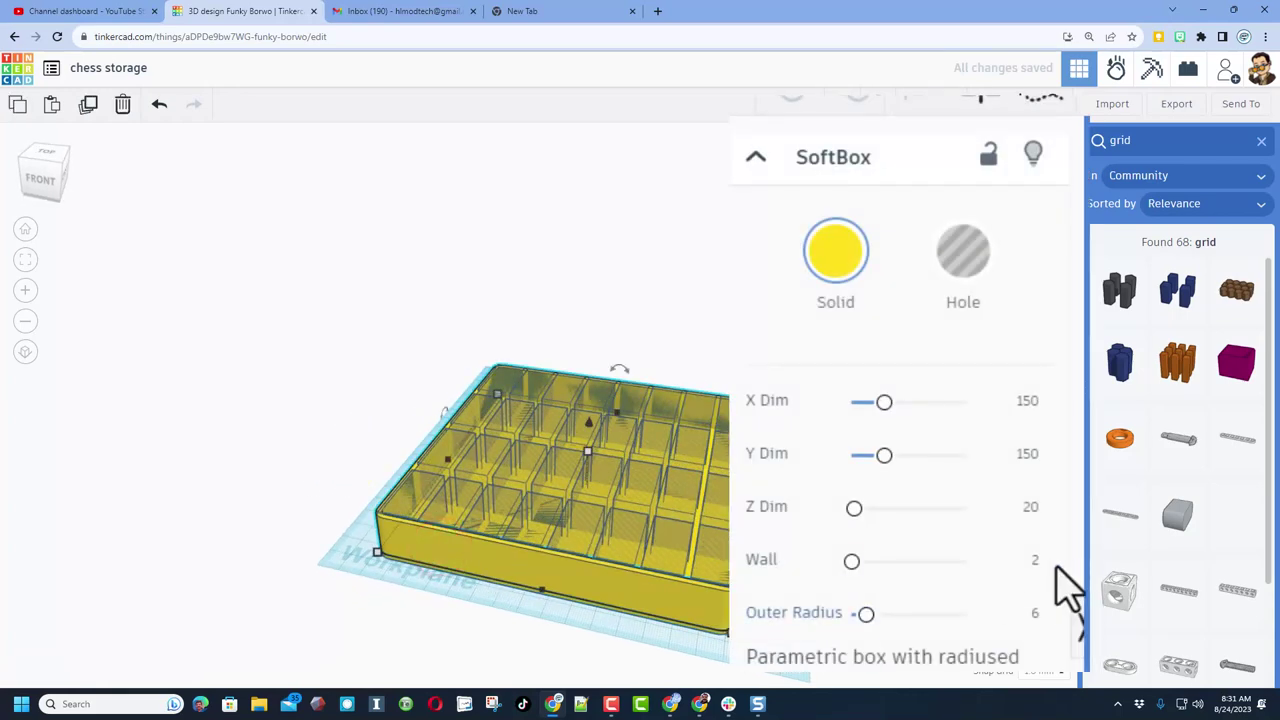
click(1024, 566)
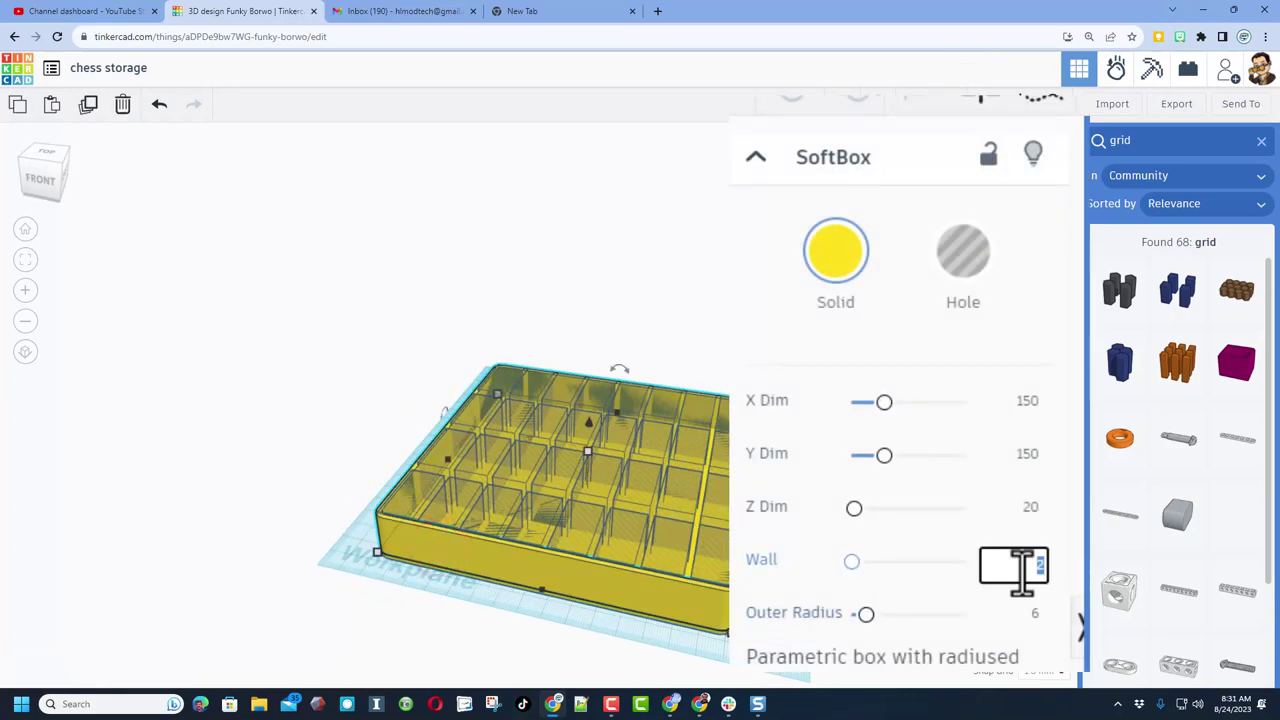
text(80)
key(Return)
Group the grid and box into one shape and inspect the grouped tray
key(ctrl+g)
right_drag(332, 382, 408, 443)
scroll(388, 357, down, 2)
click(389, 357)
click(449, 478)
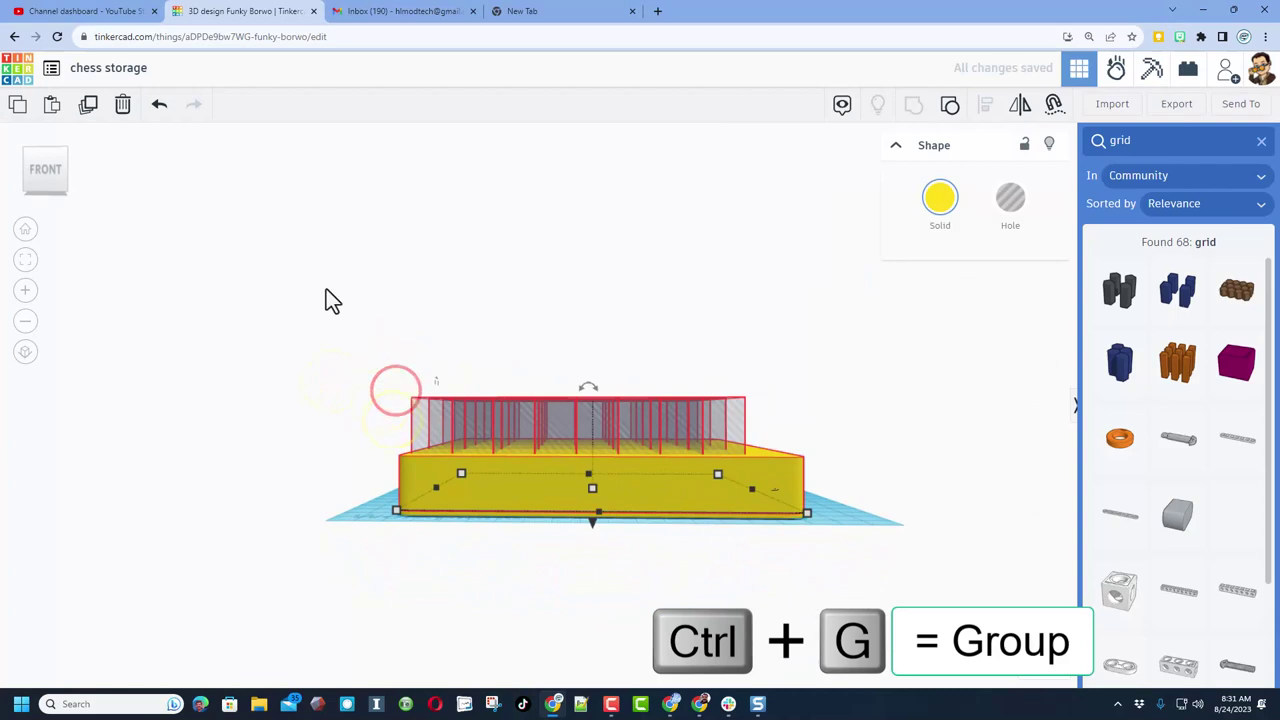
right_drag(343, 297, 370, 420)
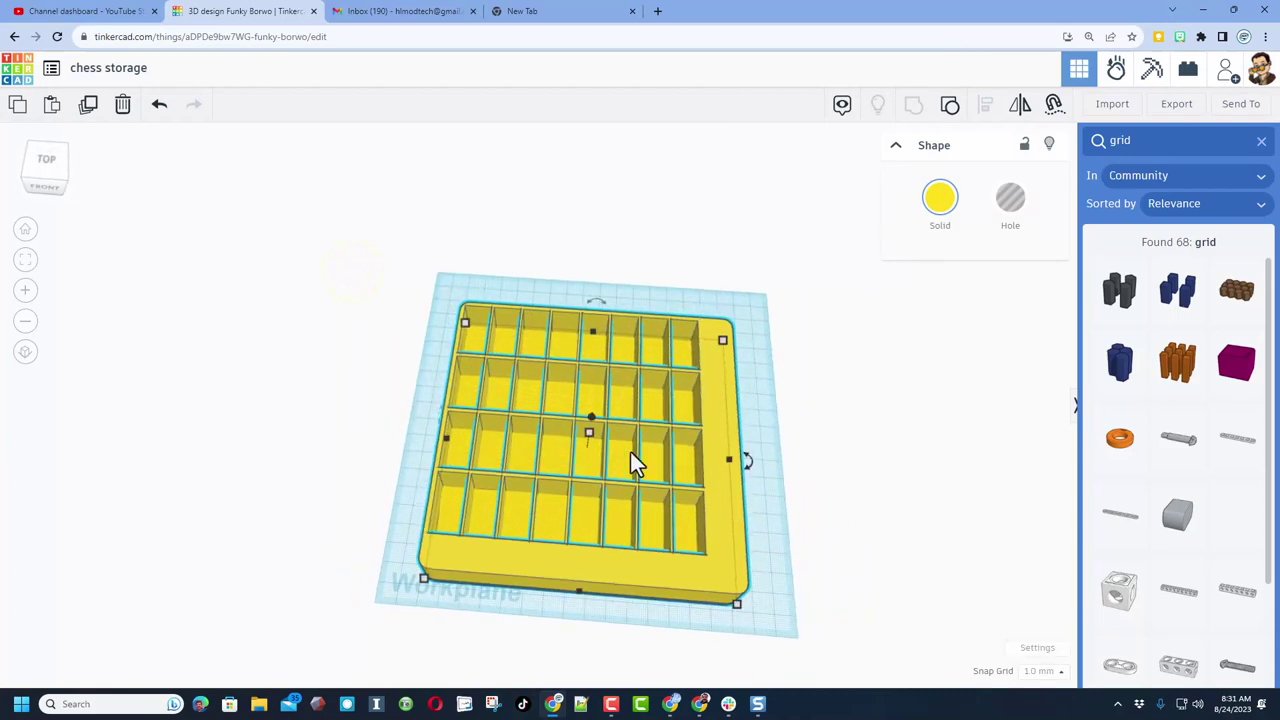
right_drag(691, 491, 712, 535)
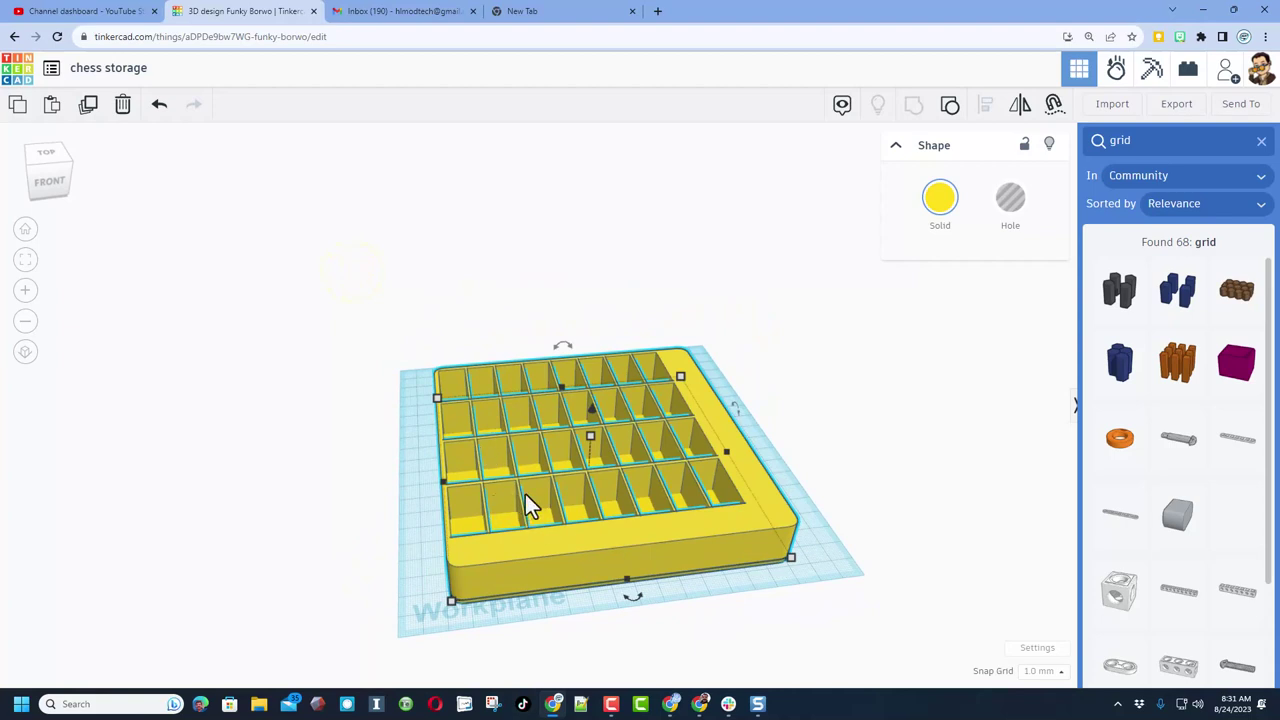
click(608, 532)
Ungroup the tray and resize the grid to 146 × 146
click(604, 531)
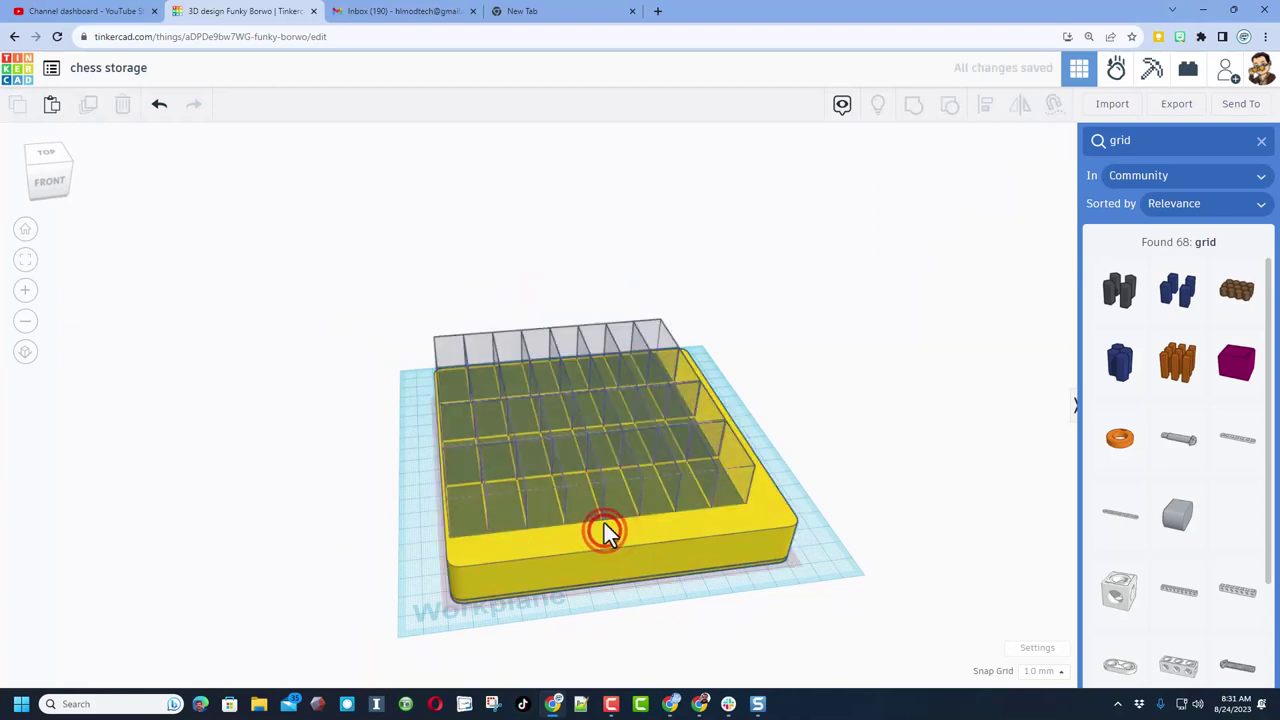
click(606, 499)
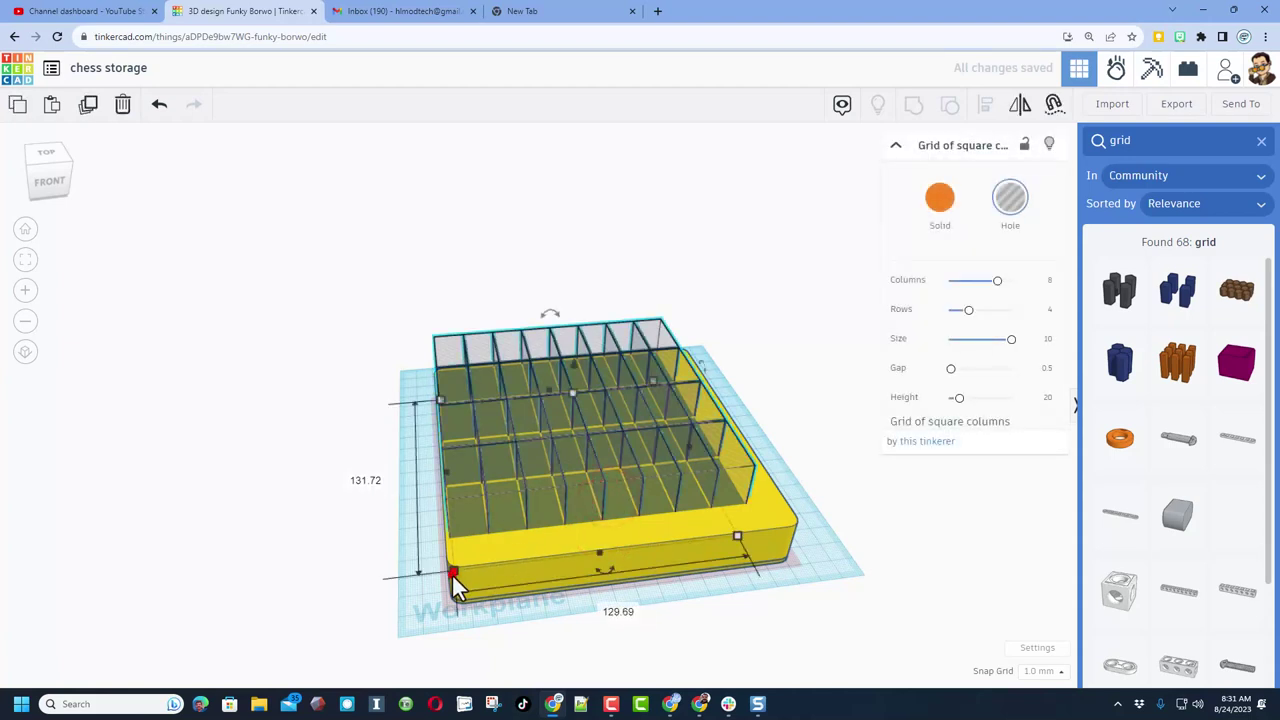
click(362, 481)
text(146)
key(Return)
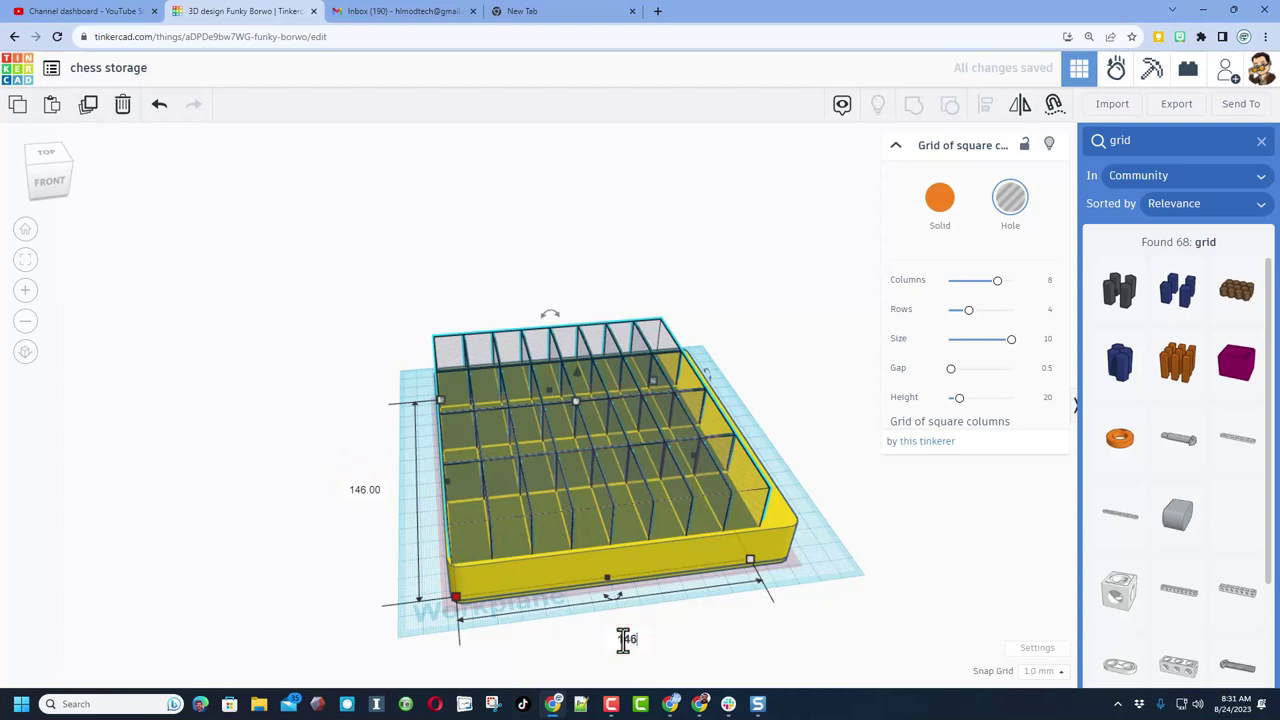
text(146)
key(Return)
key(l)
Align the grid to the centre of the tray and view it from above
drag(838, 462, 586, 571)
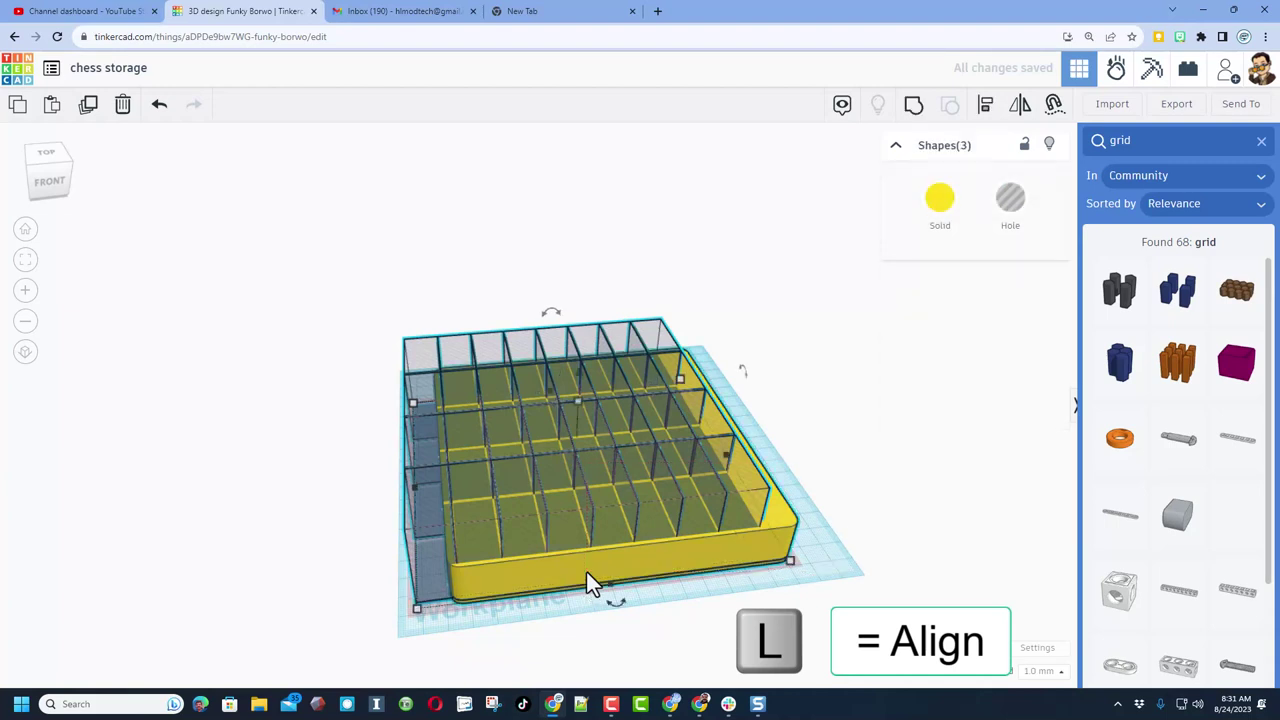
key(l)
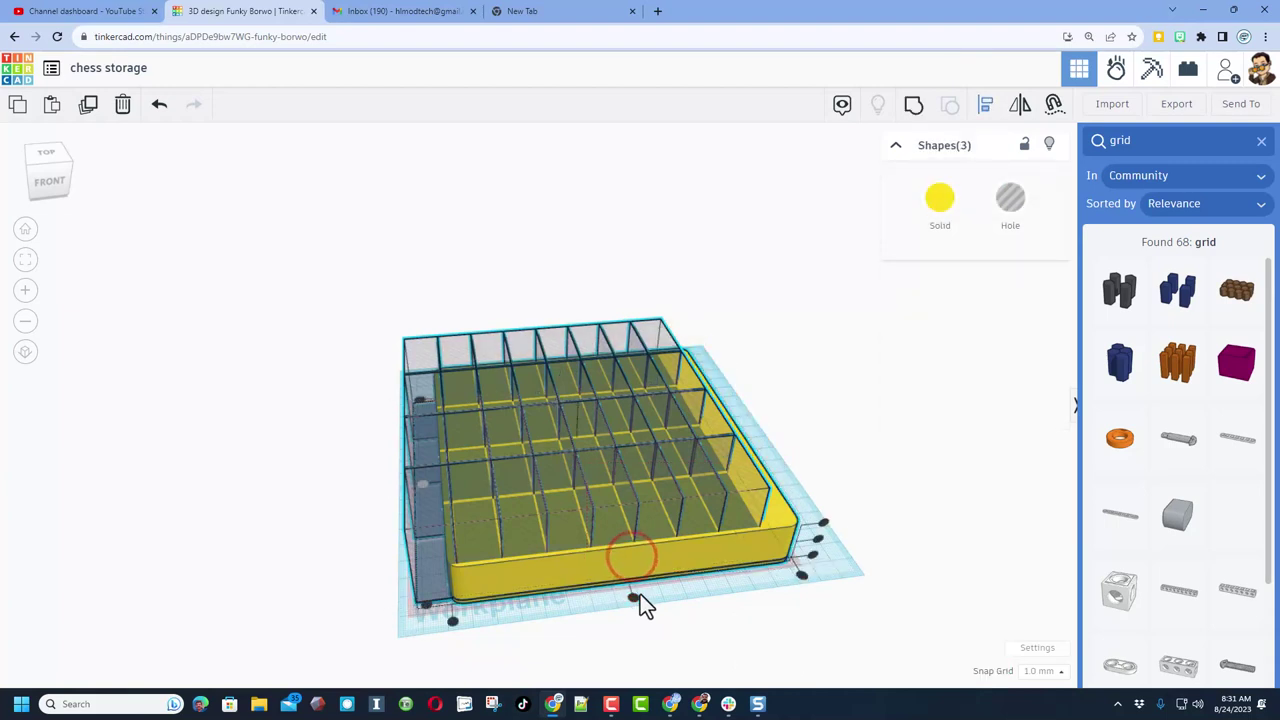
click(633, 597)
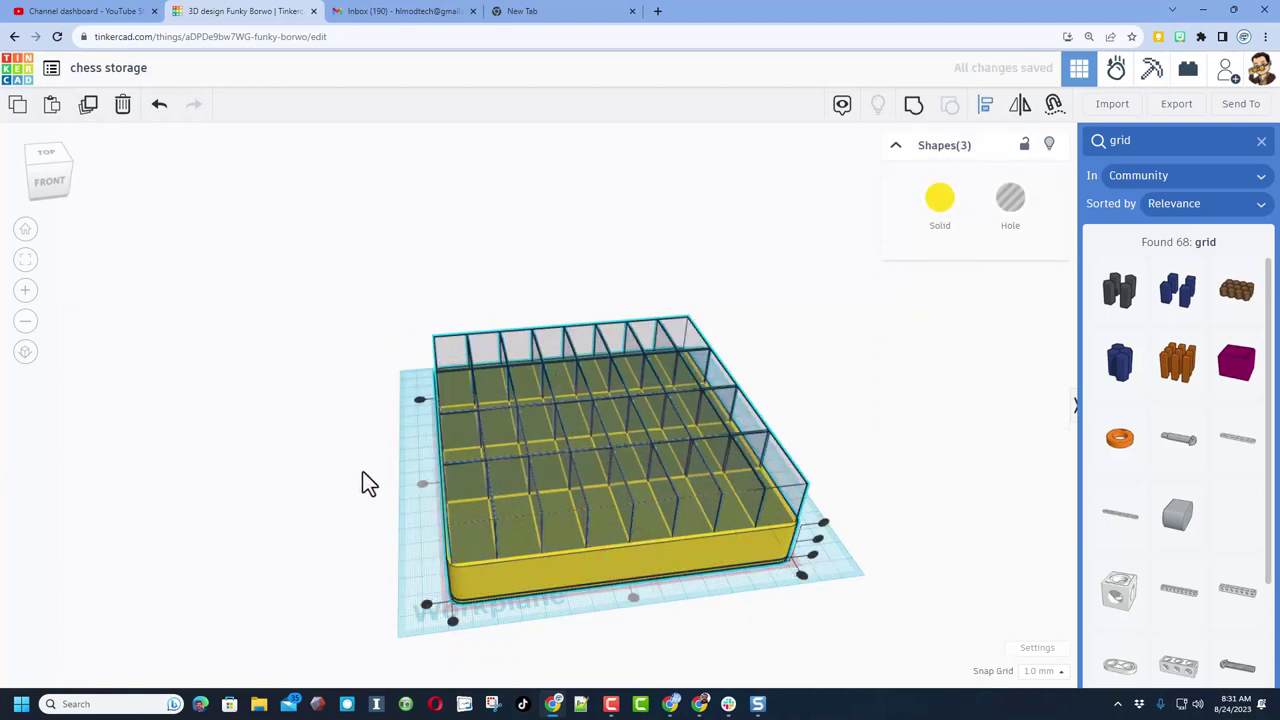
click(346, 503)
right_drag(288, 467, 705, 565)
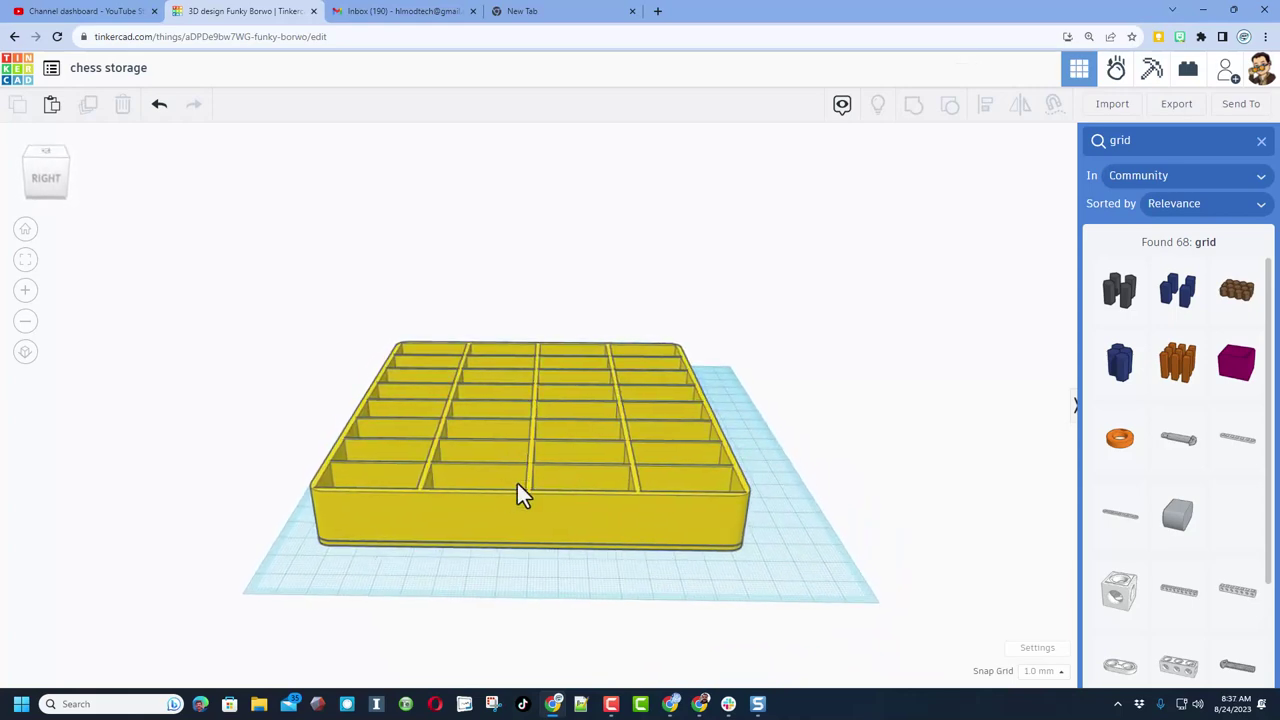
click(584, 549)
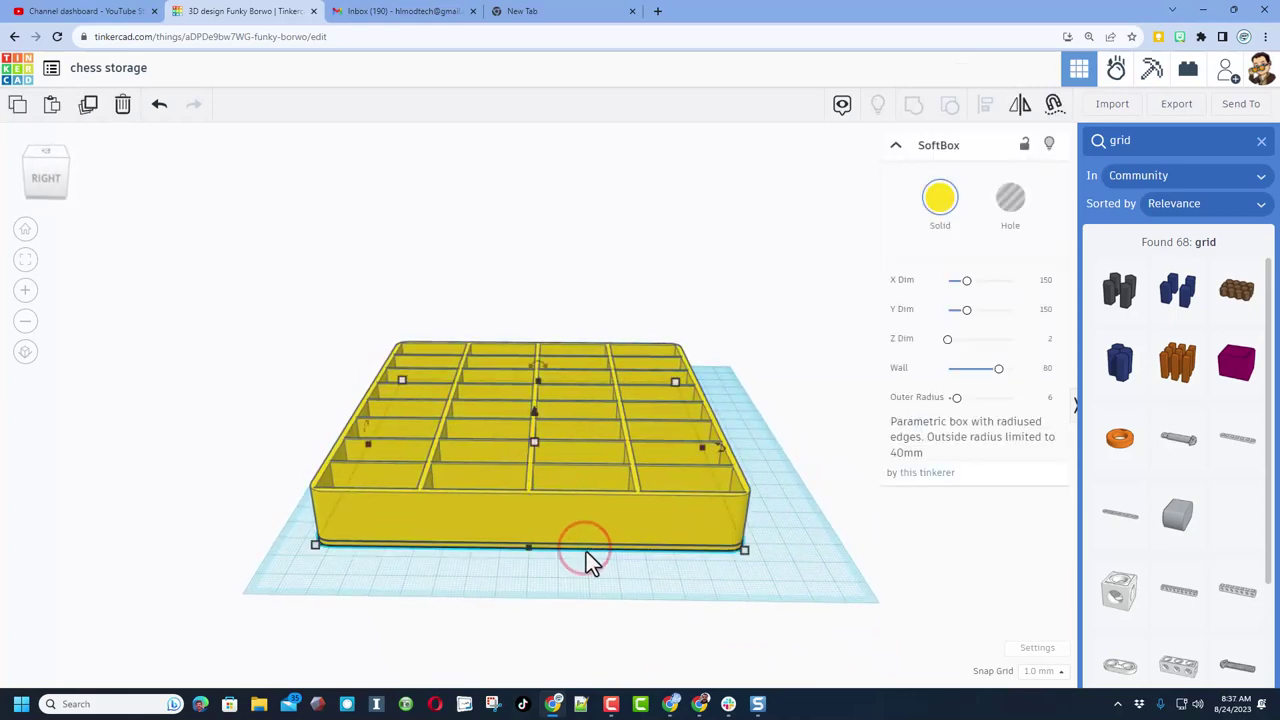
Duplicate the box onto a workplane on its top and resize its X and Y dimensions
key(w)
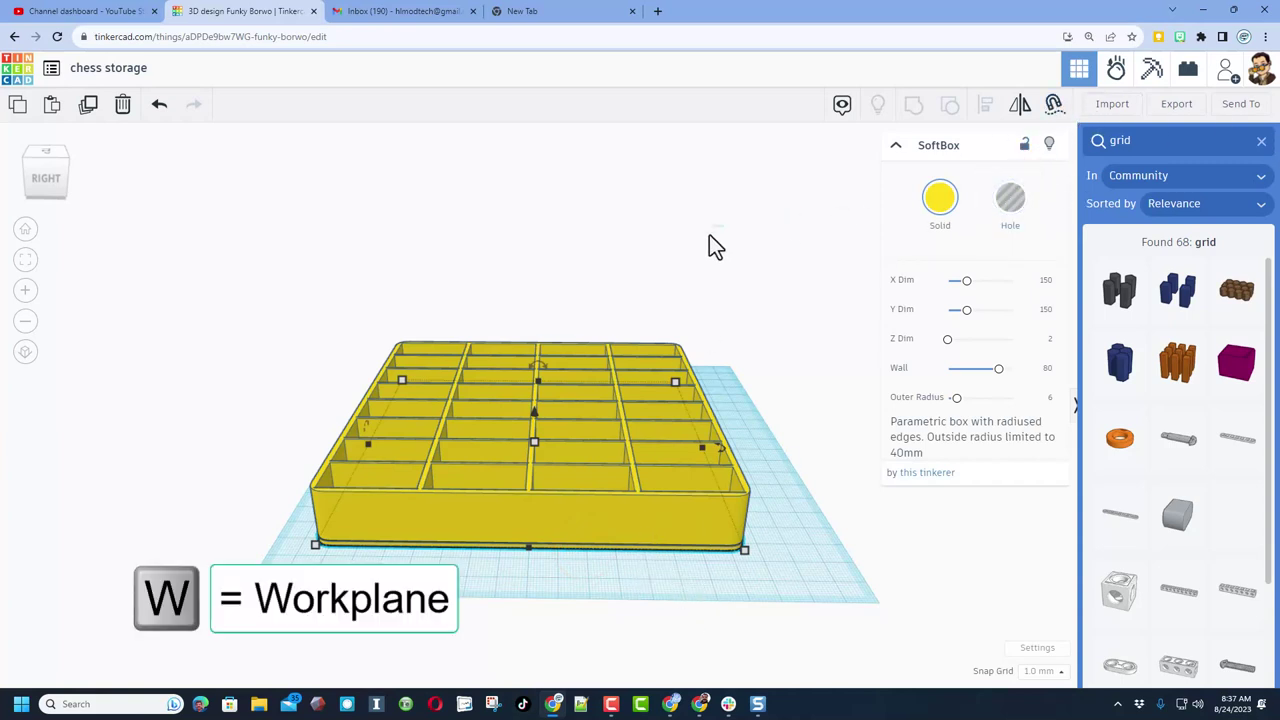
click(622, 417)
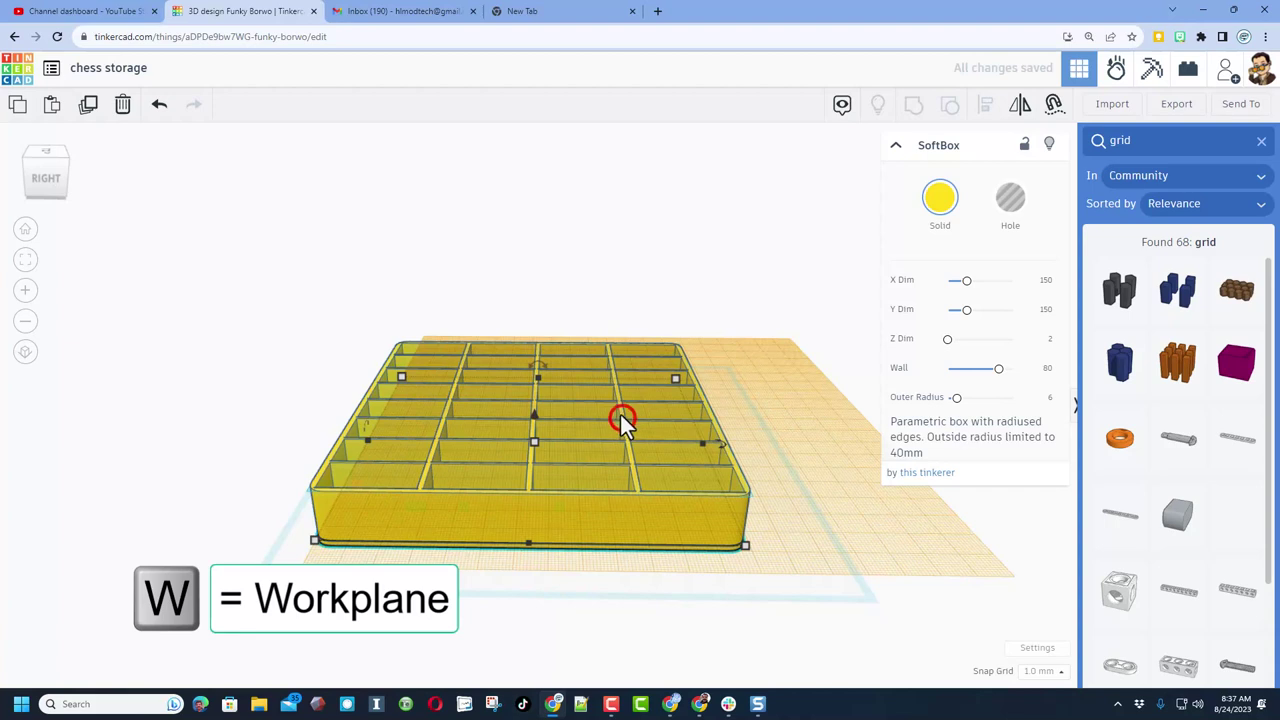
key(ctrl+d)
key(d)
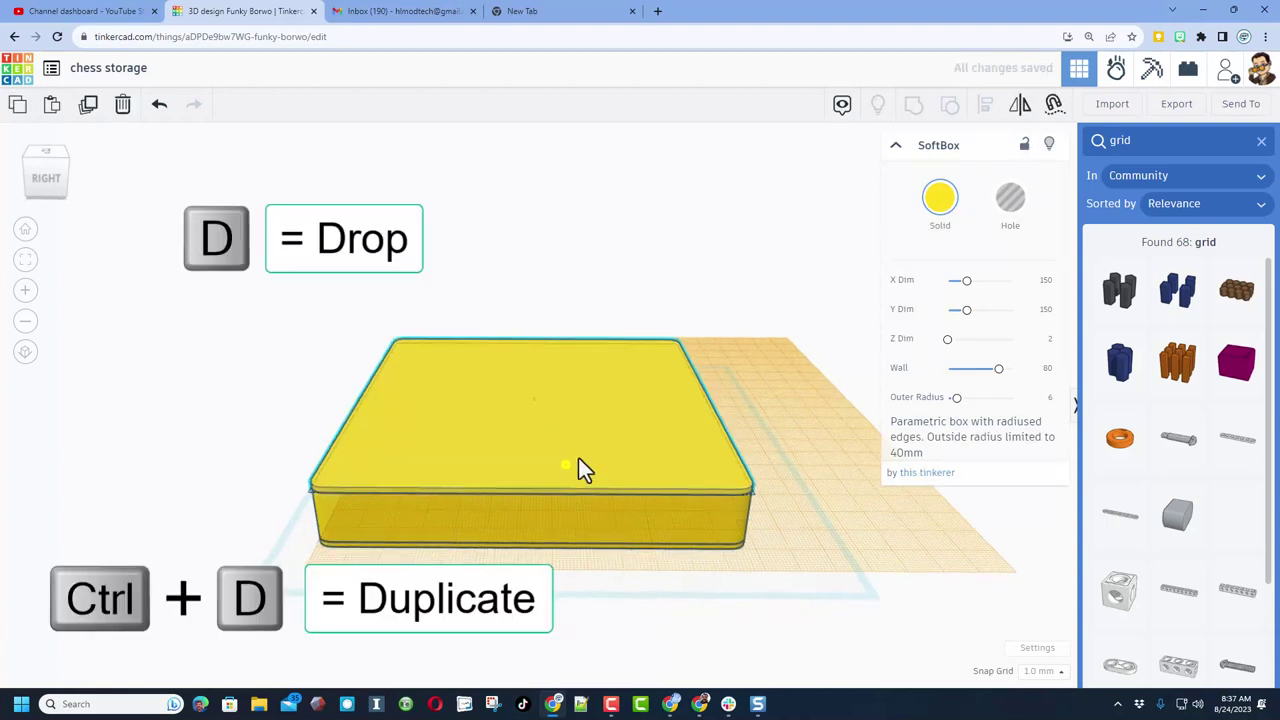
mouse_move(567, 464)
right_down()
mouse_move(652, 422)
mouse_move(584, 471)
right_up()
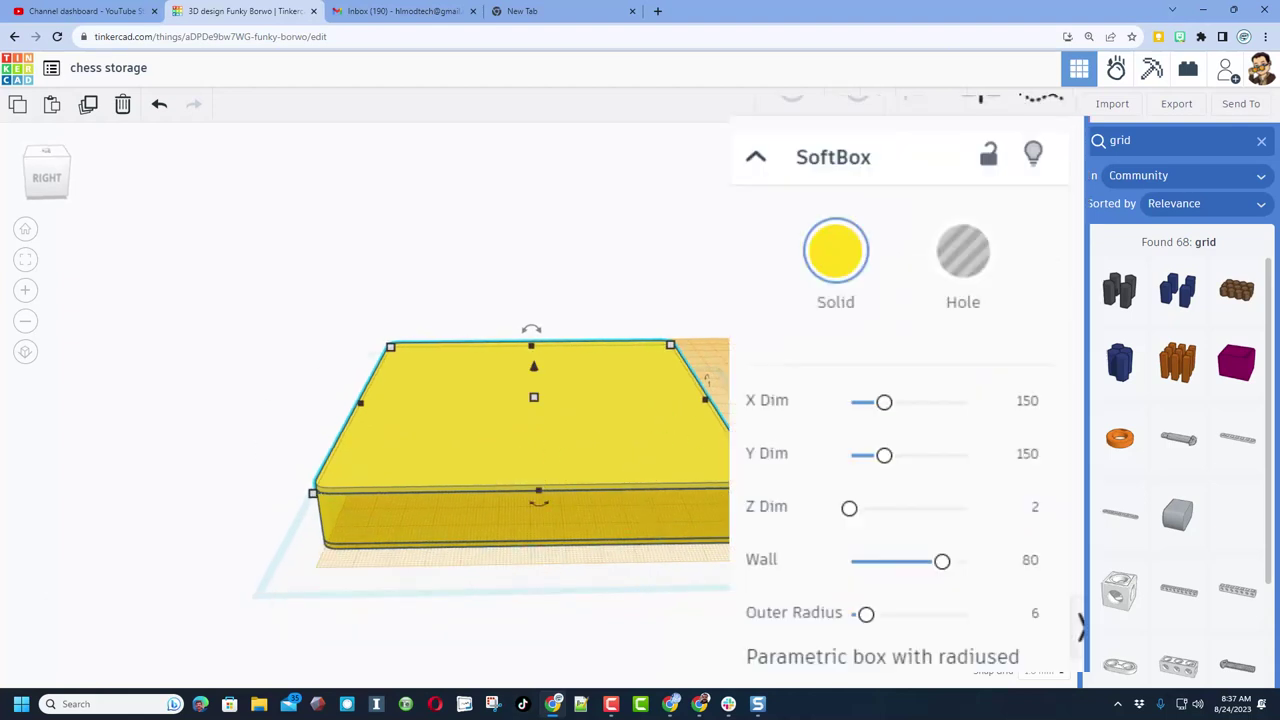
click(1022, 403)
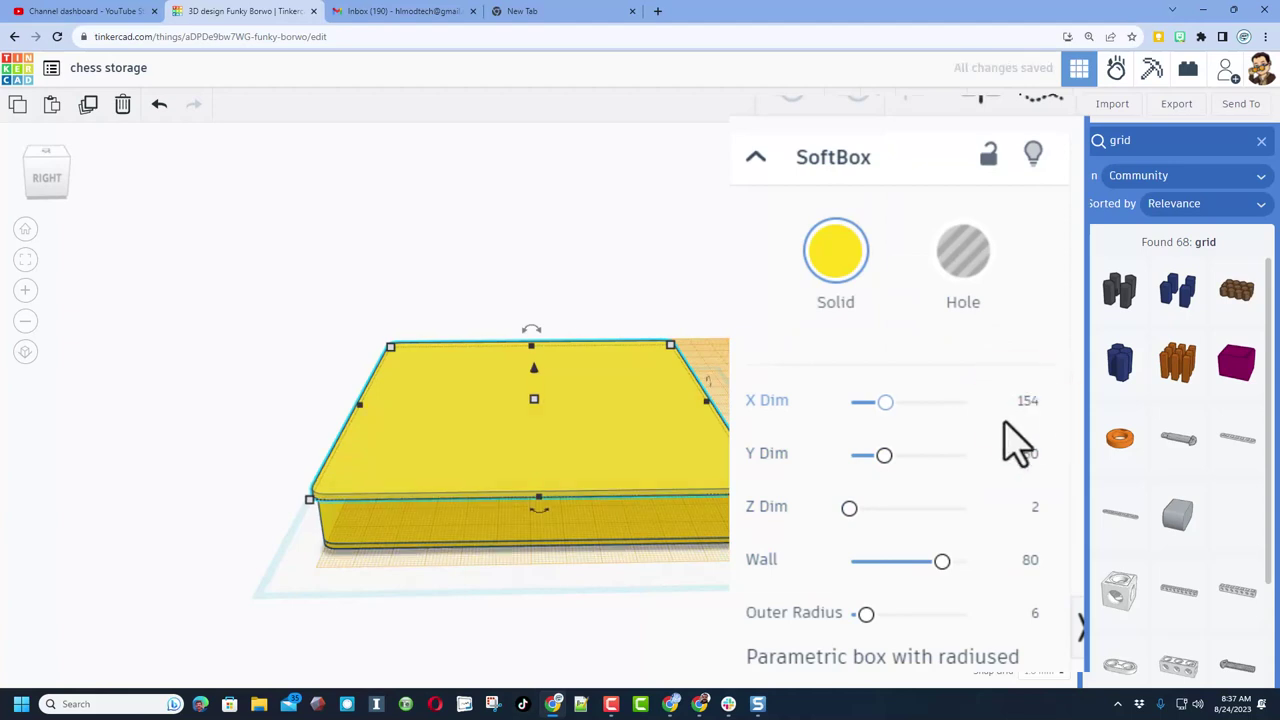
click(1024, 455)
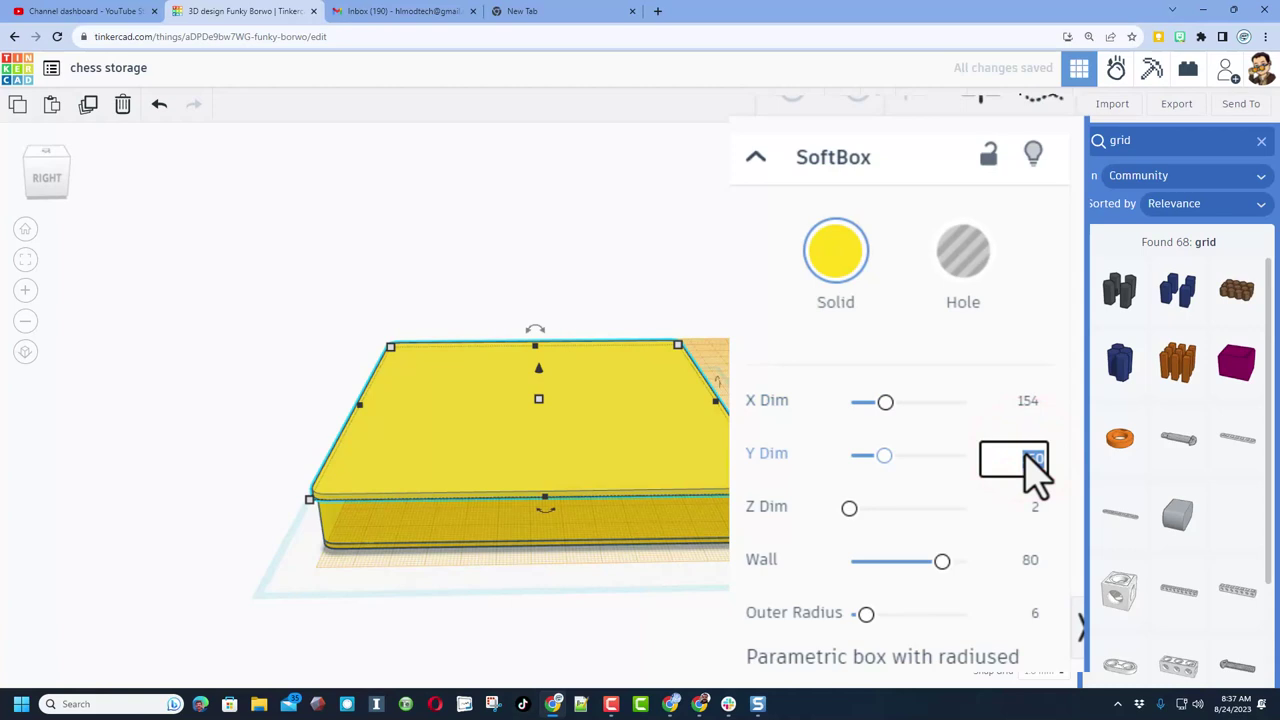
click(345, 421)
Centre all three shapes on both horizontal axes with the Align tool
key(l)
drag(309, 366, 582, 603)
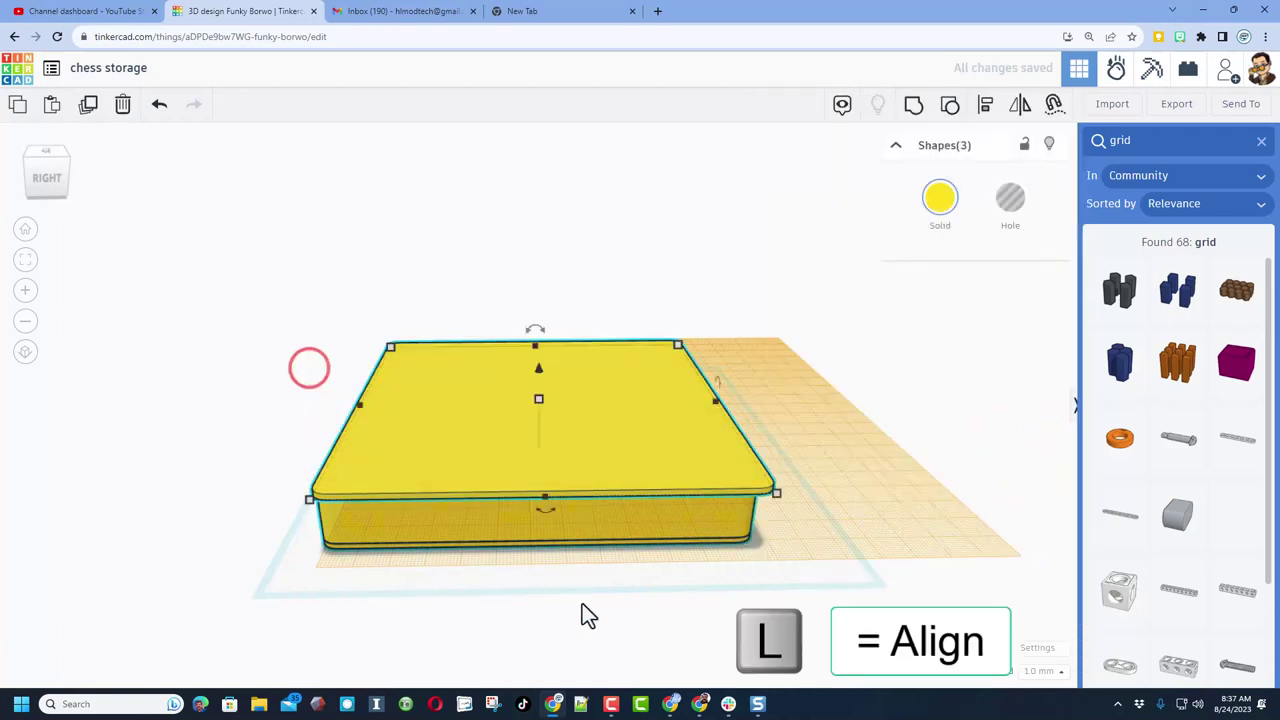
click(548, 515)
click(338, 405)
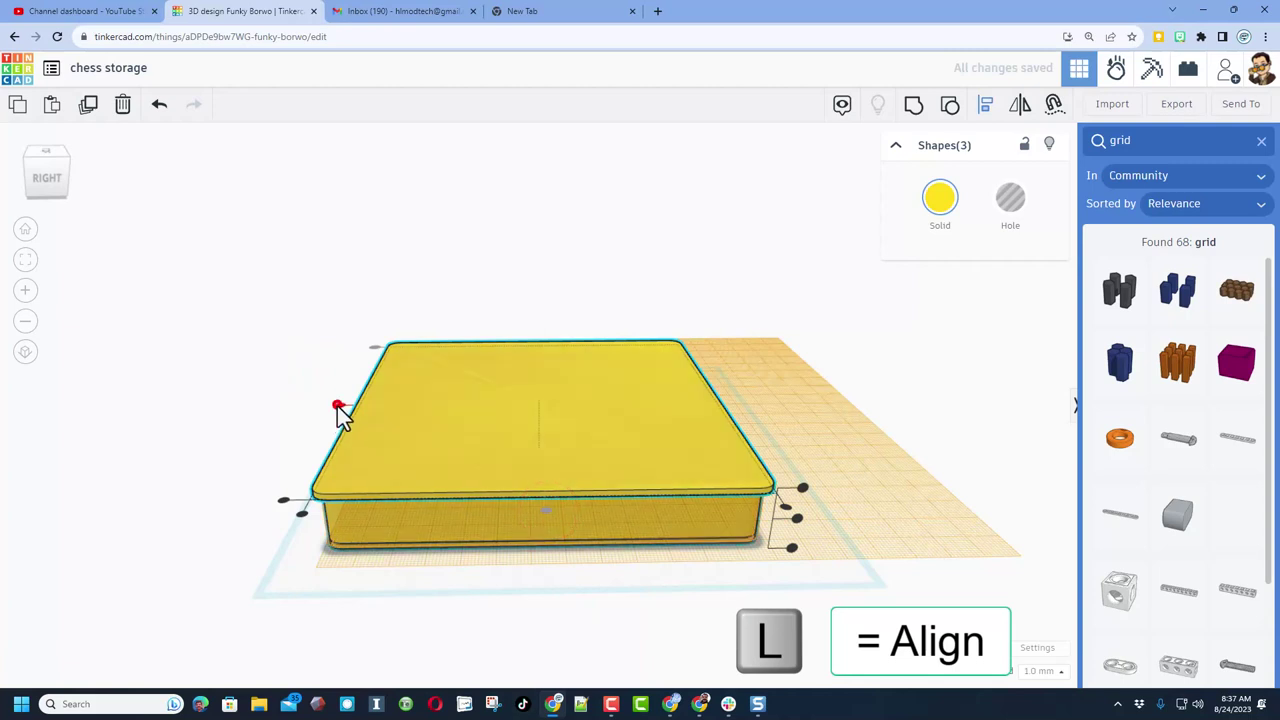
click(441, 626)
Duplicate the yellow lid box in place and nudge the copy down with Ctrl+Down
right_drag(443, 571, 483, 514)
key(ctrl+d)
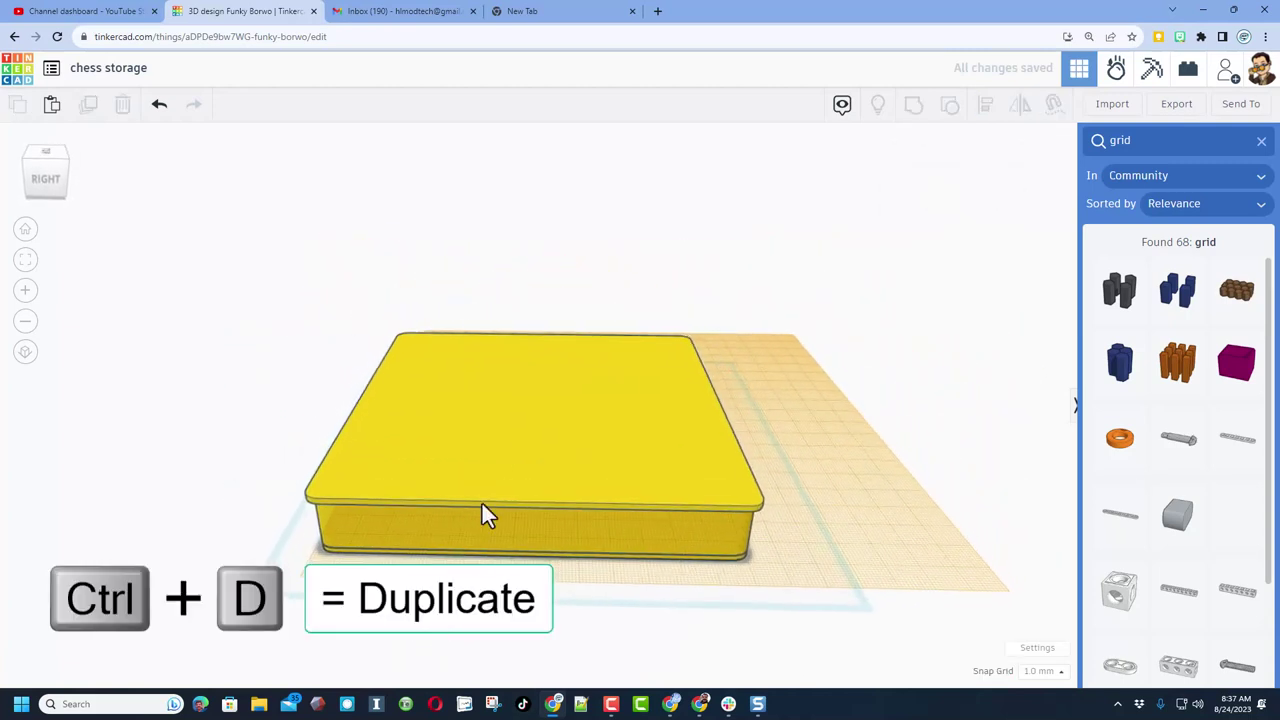
click(496, 444)
key(ctrl+d)
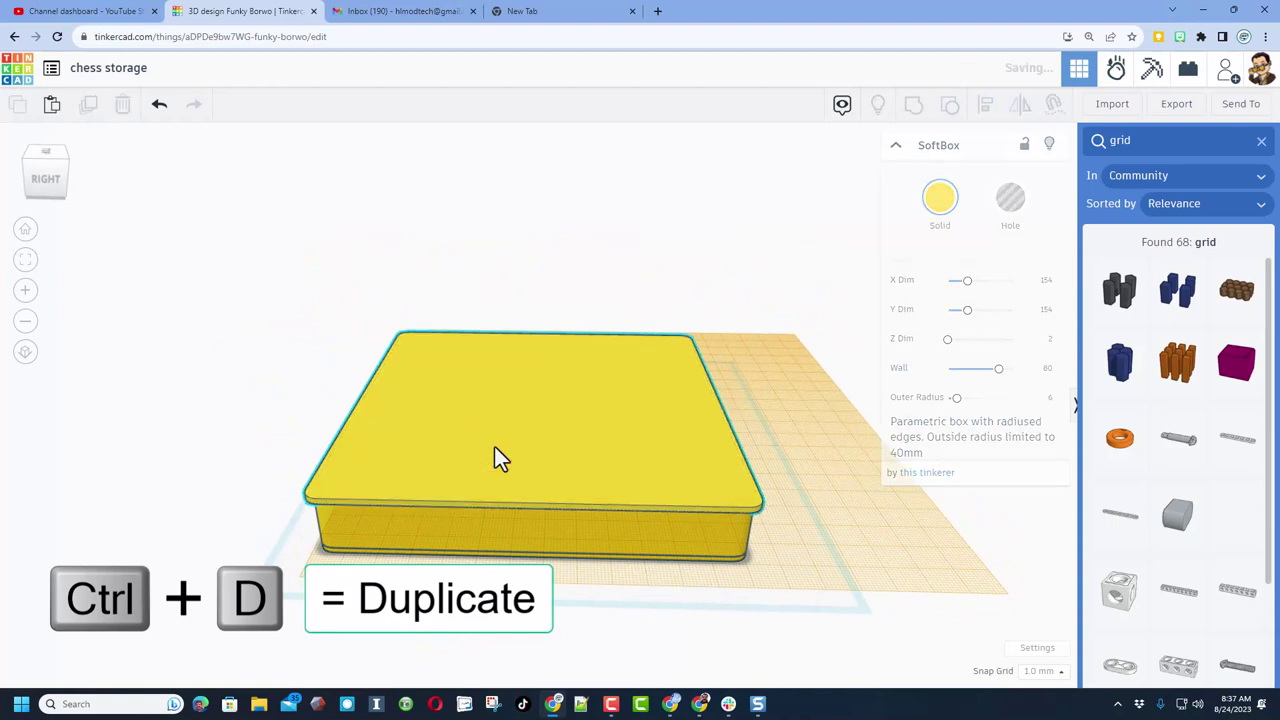
key(ctrl+Down)
key(ctrl+Down)
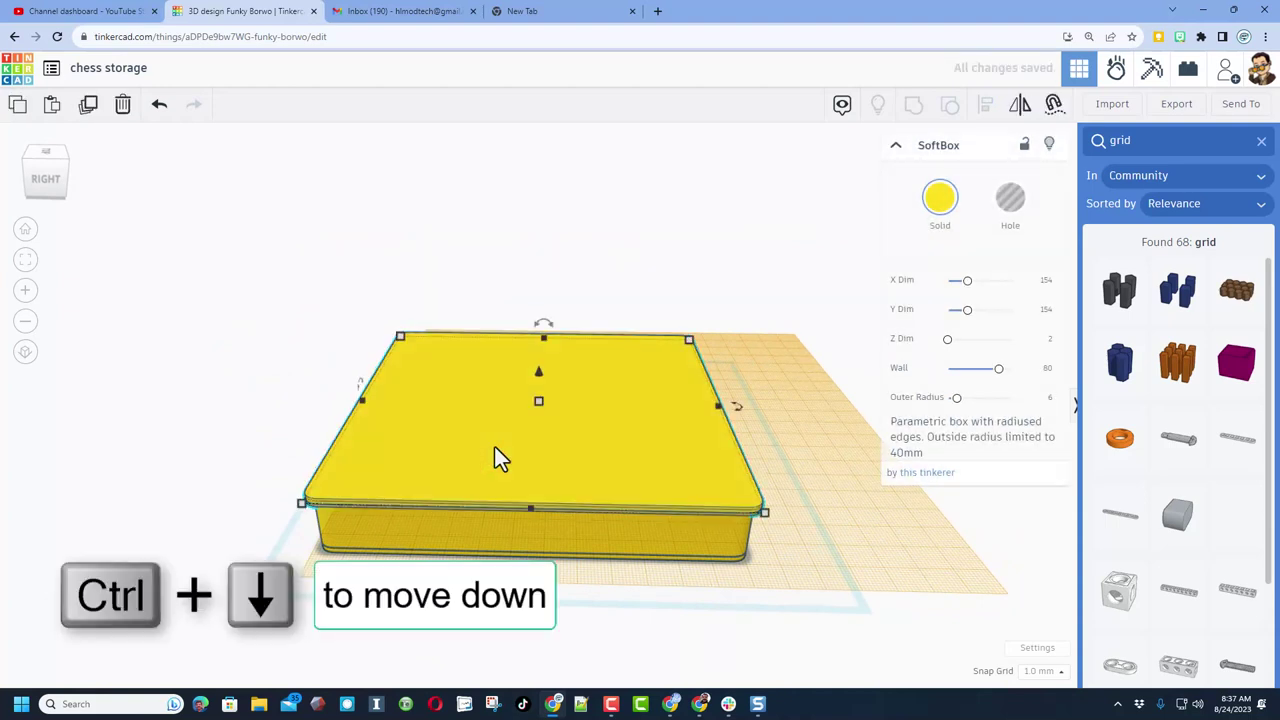
right_drag(495, 447, 497, 585)
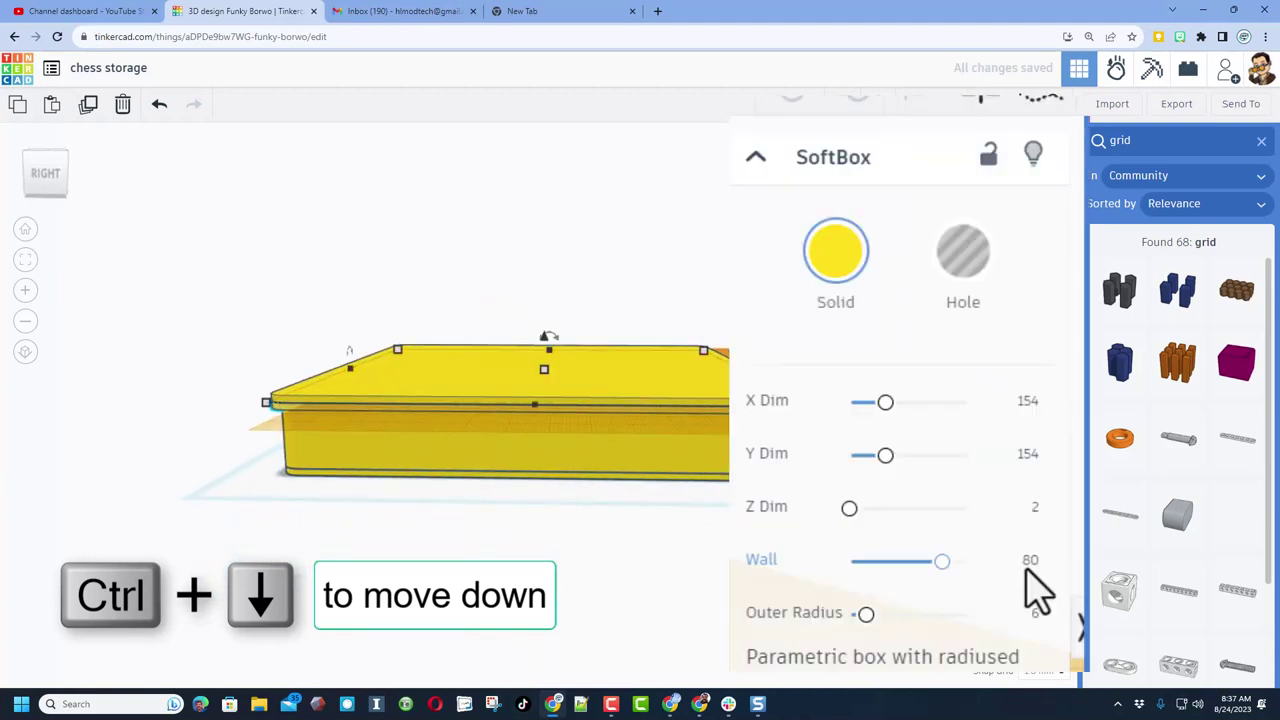
Give the copied SoftBox a 1.8 mm wall and colour it navy
click(1047, 368)
click(1036, 560)
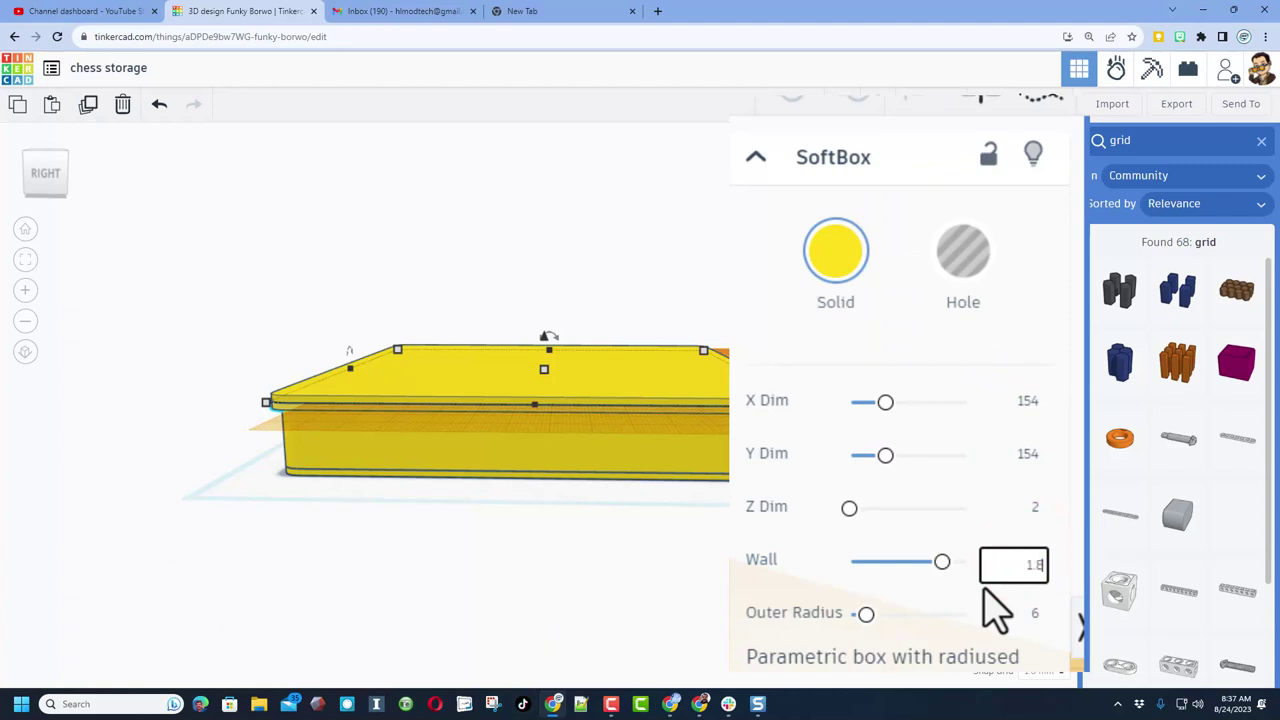
key(Return)
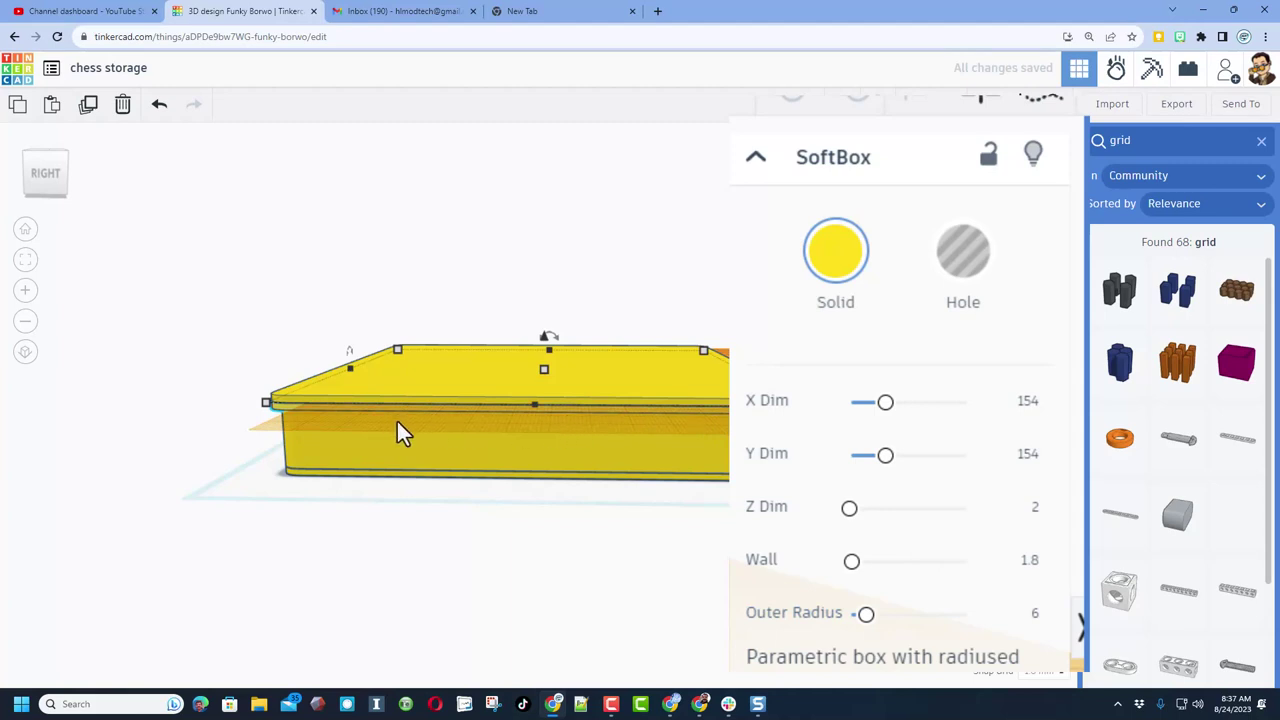
right_drag(397, 422, 427, 449)
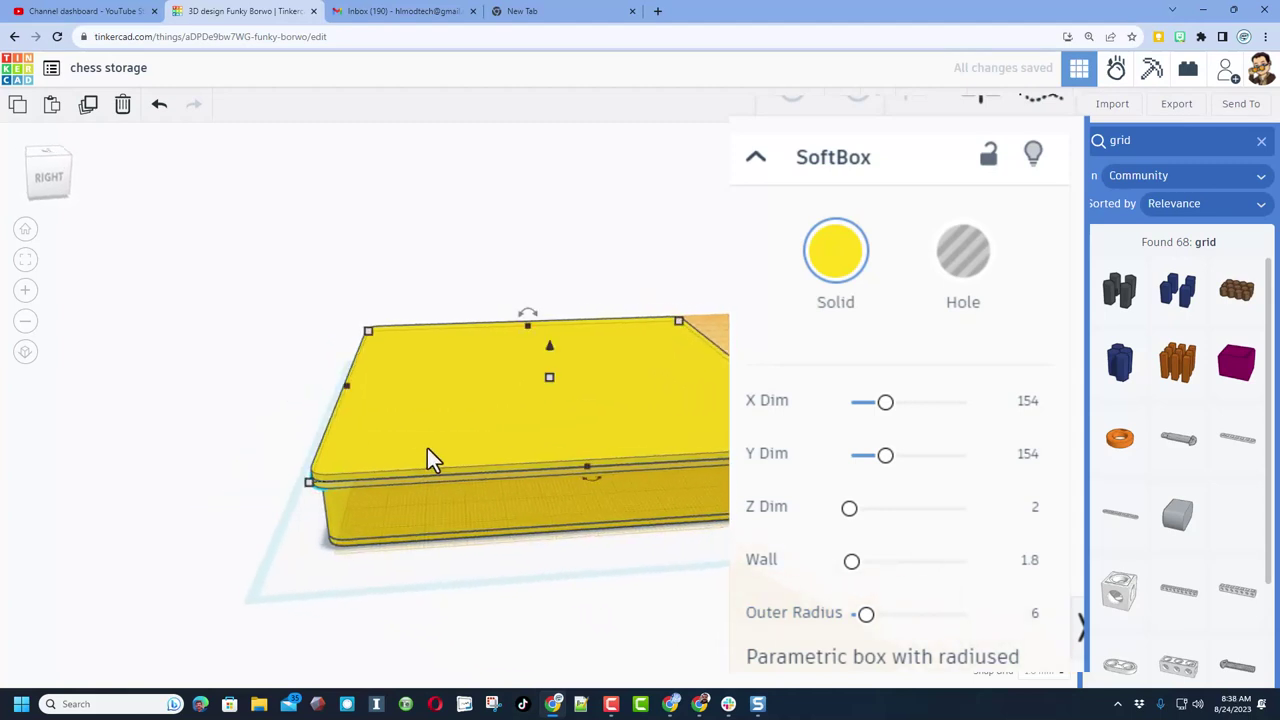
click(812, 270)
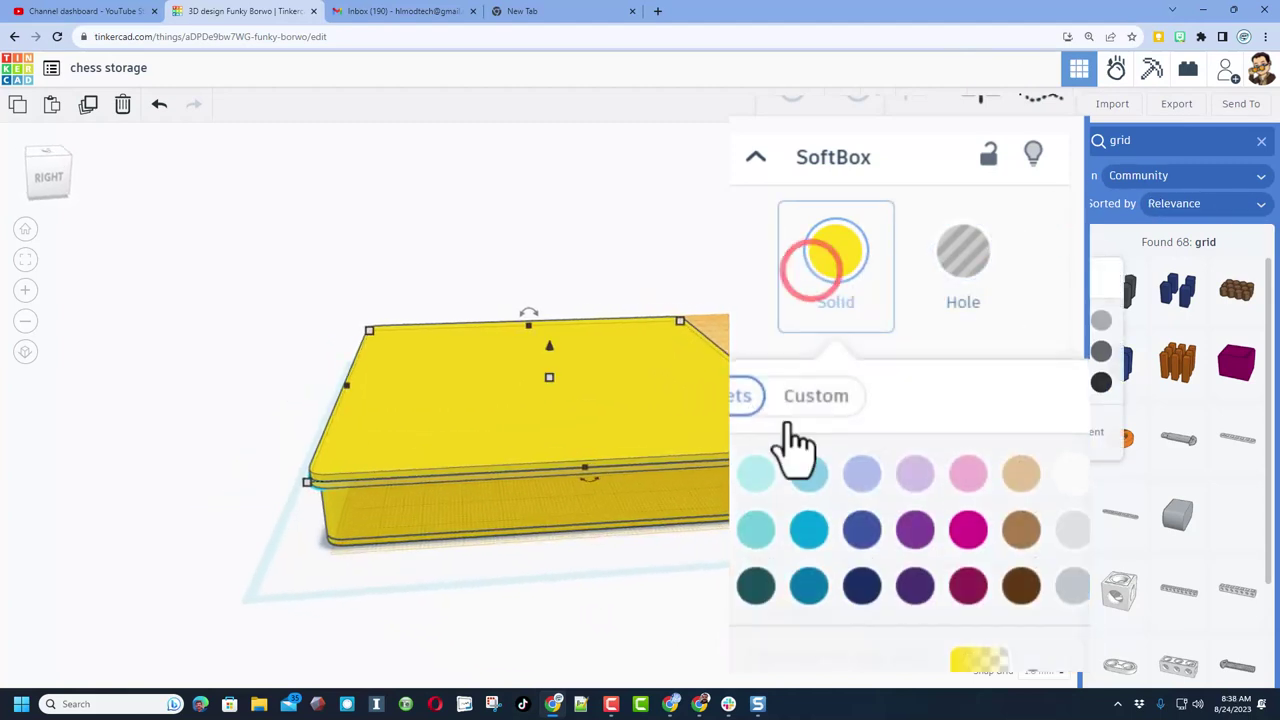
click(862, 585)
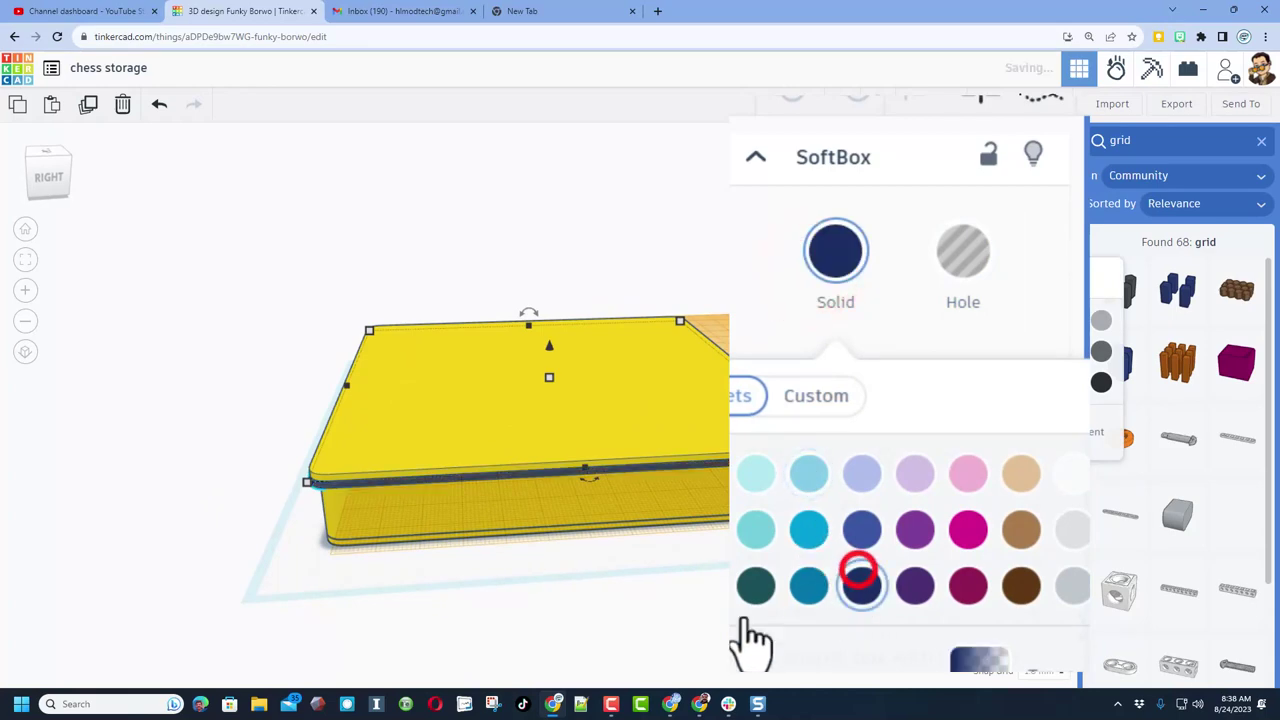
click(689, 217)
Hide the solid lid box to reveal the compartments below
click(665, 386)
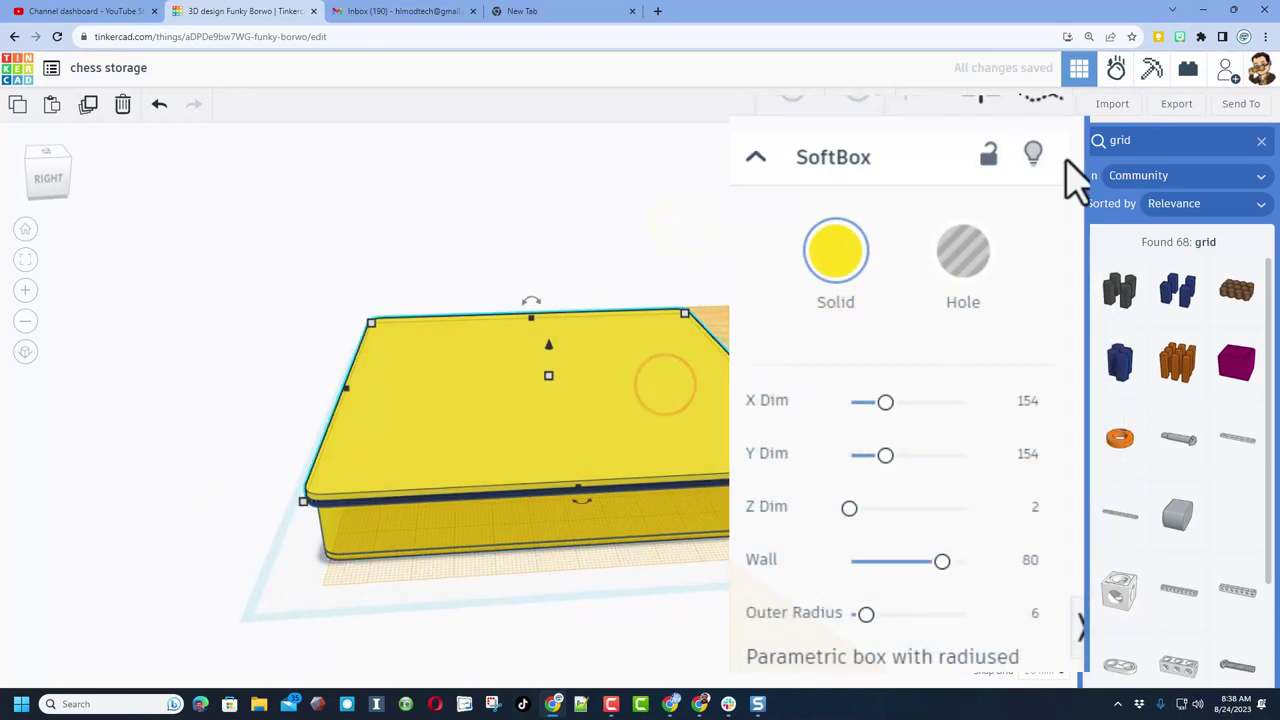
click(1043, 152)
right_drag(828, 248, 305, 396)
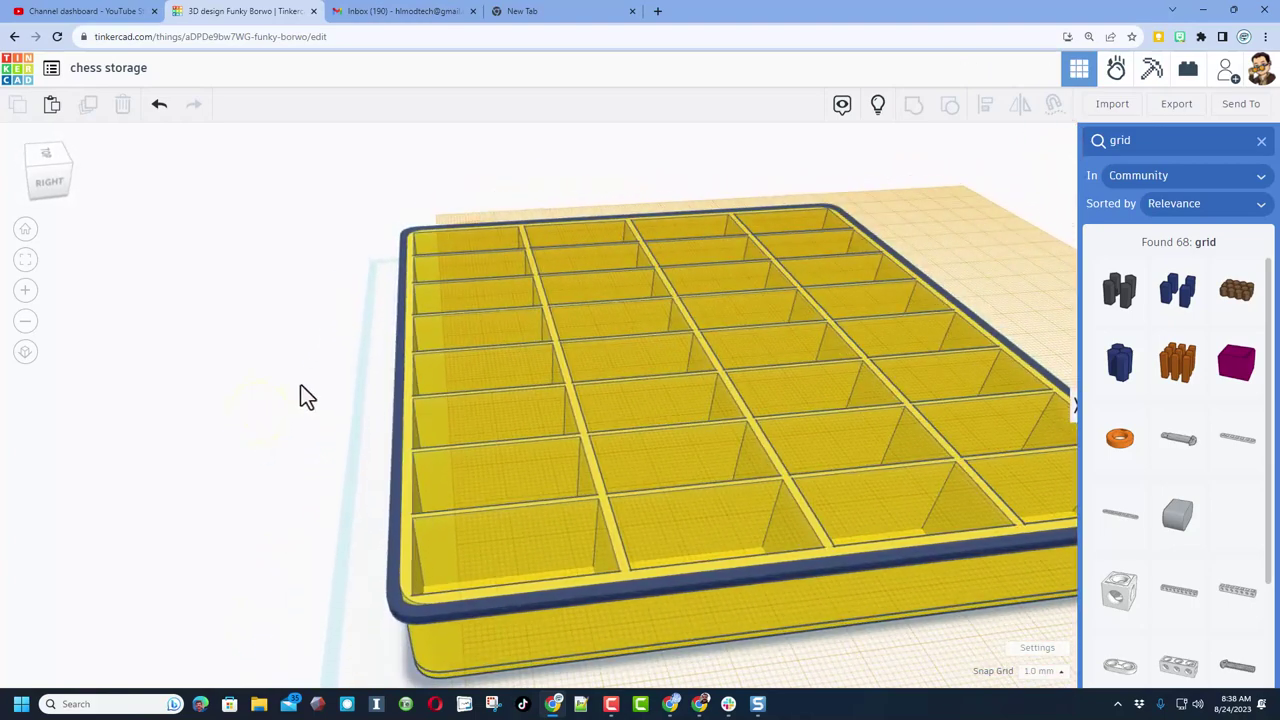
Show all hidden shapes and select the solid lid box and navy rim together
scroll(301, 385, down, 3)
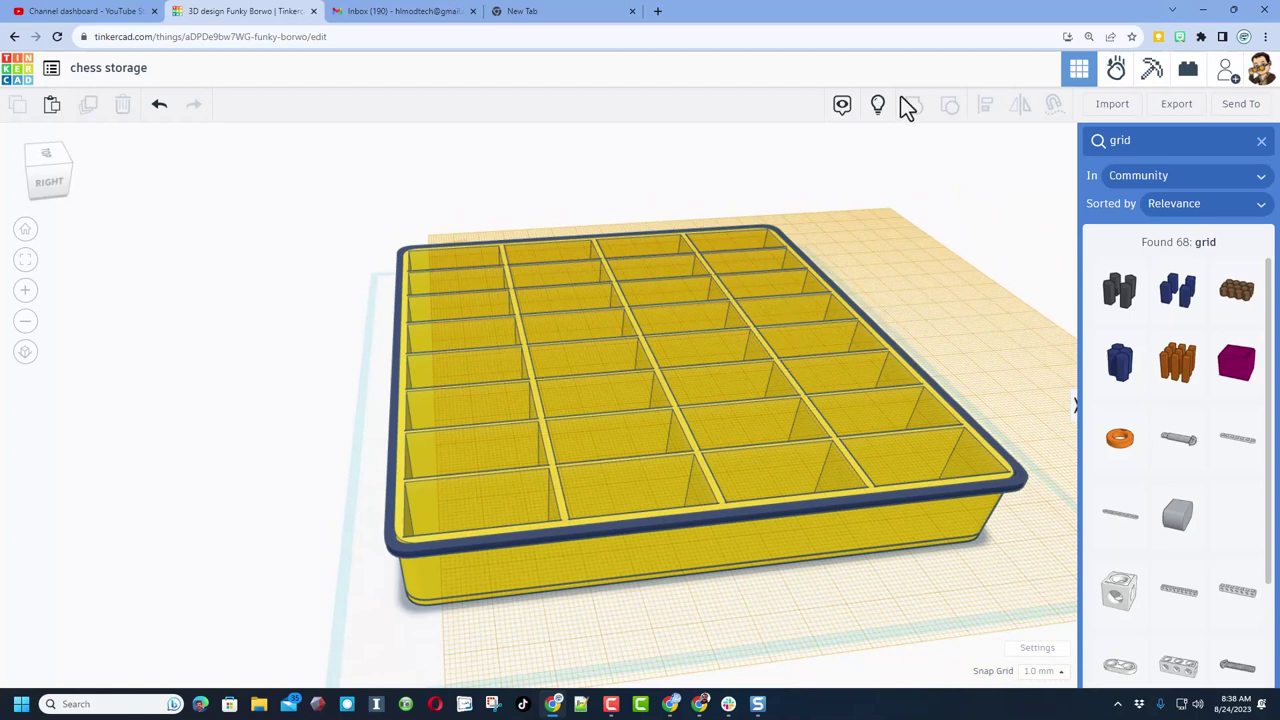
click(878, 104)
right_drag(449, 511, 397, 428)
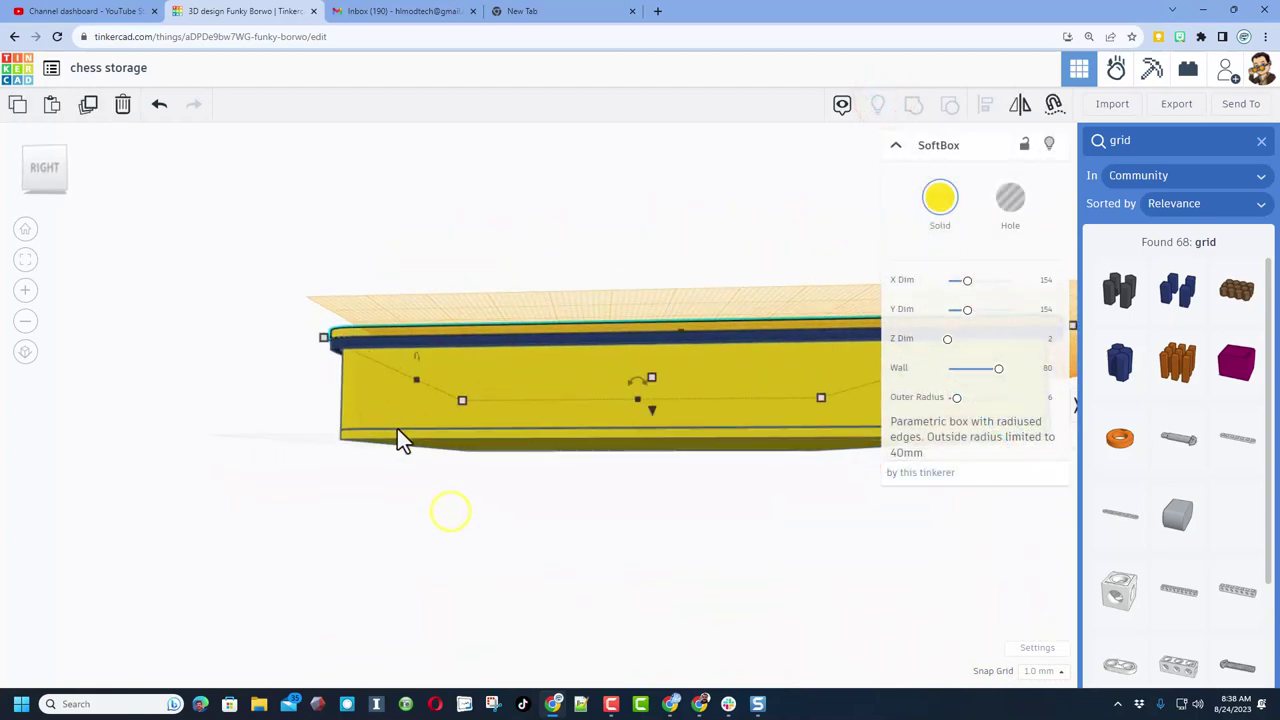
click(247, 432)
drag(272, 414, 420, 471)
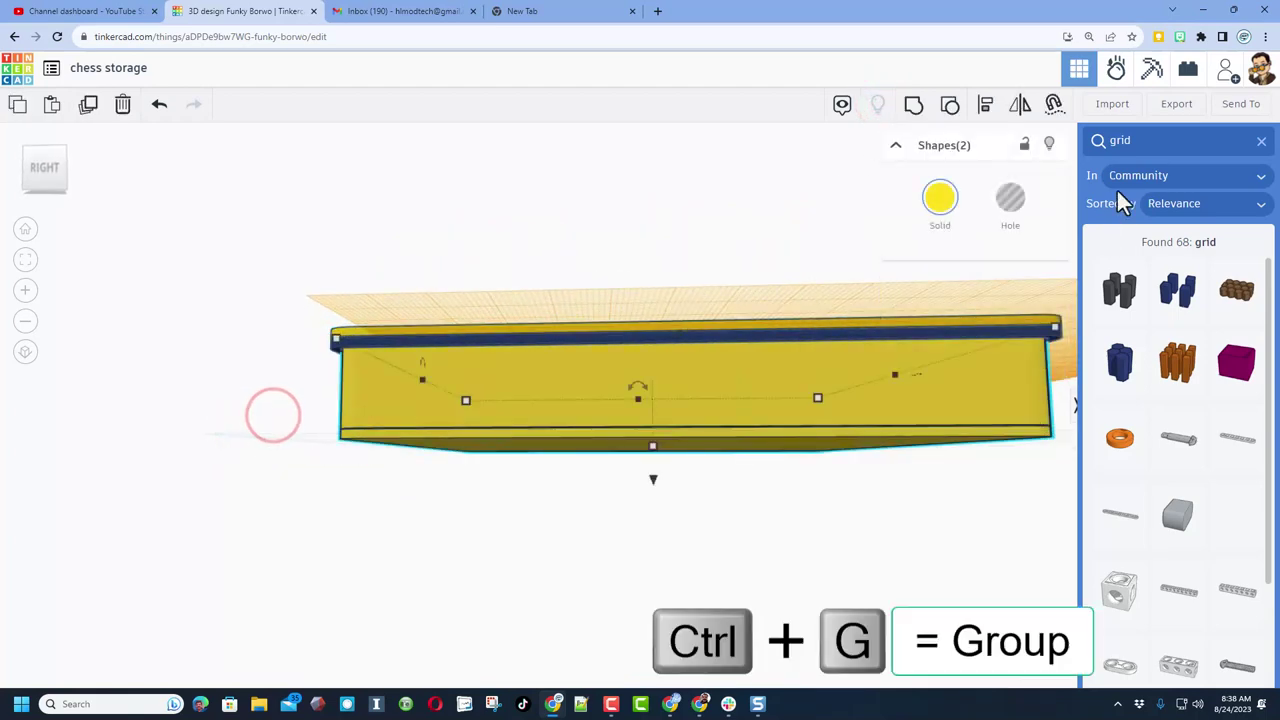
Hide the tray and colour the grouped lid navy
click(1049, 145)
drag(257, 311, 382, 369)
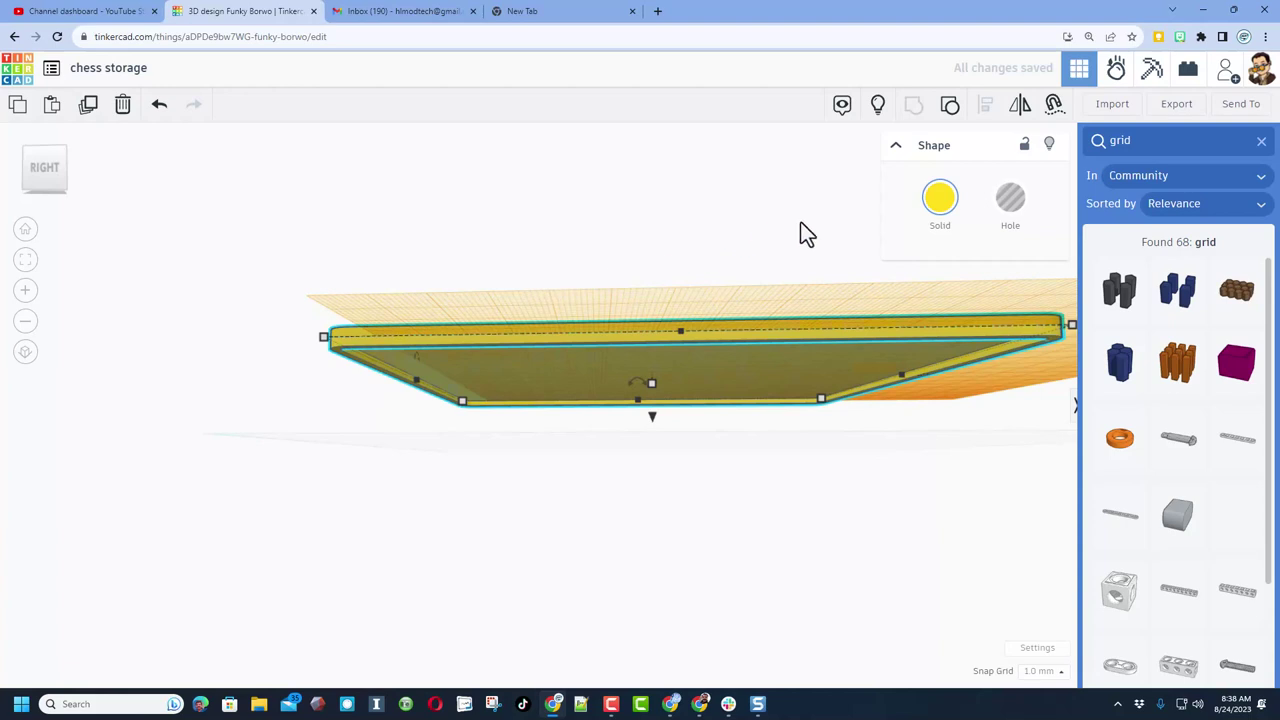
click(940, 198)
click(954, 382)
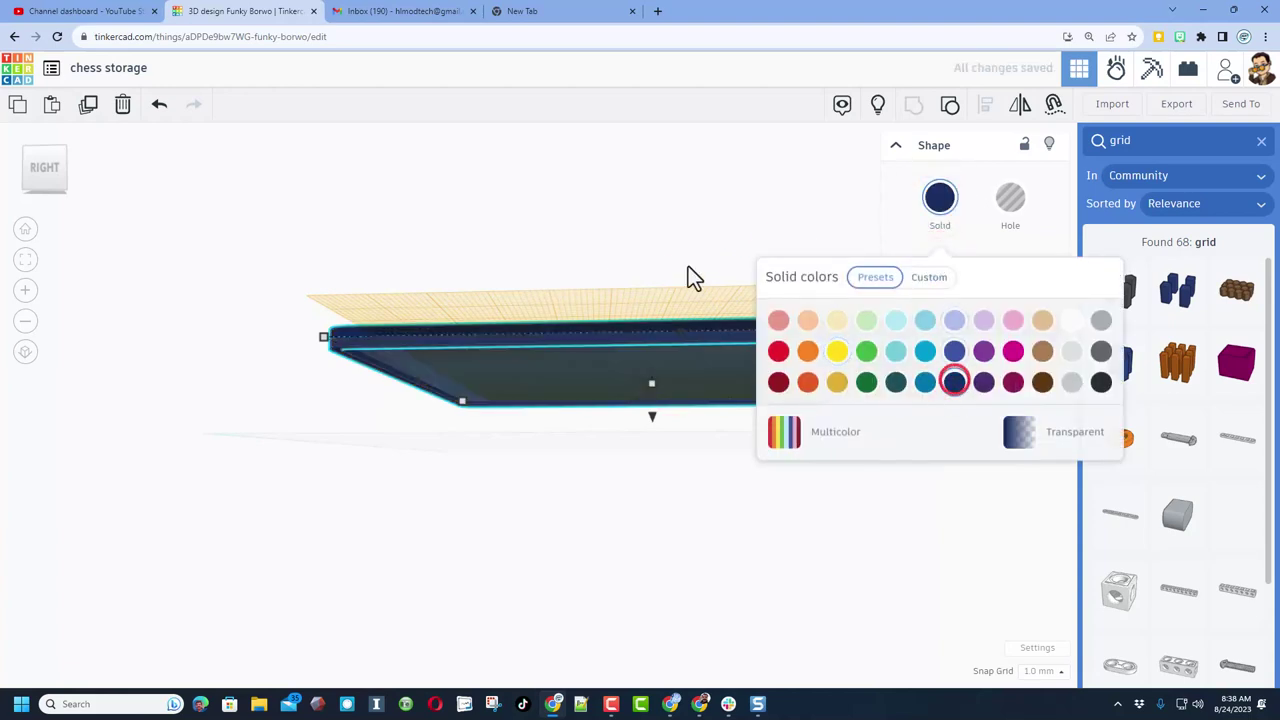
Bring the yellow tray back into view and select only the lid
click(878, 104)
right_drag(655, 197, 458, 590)
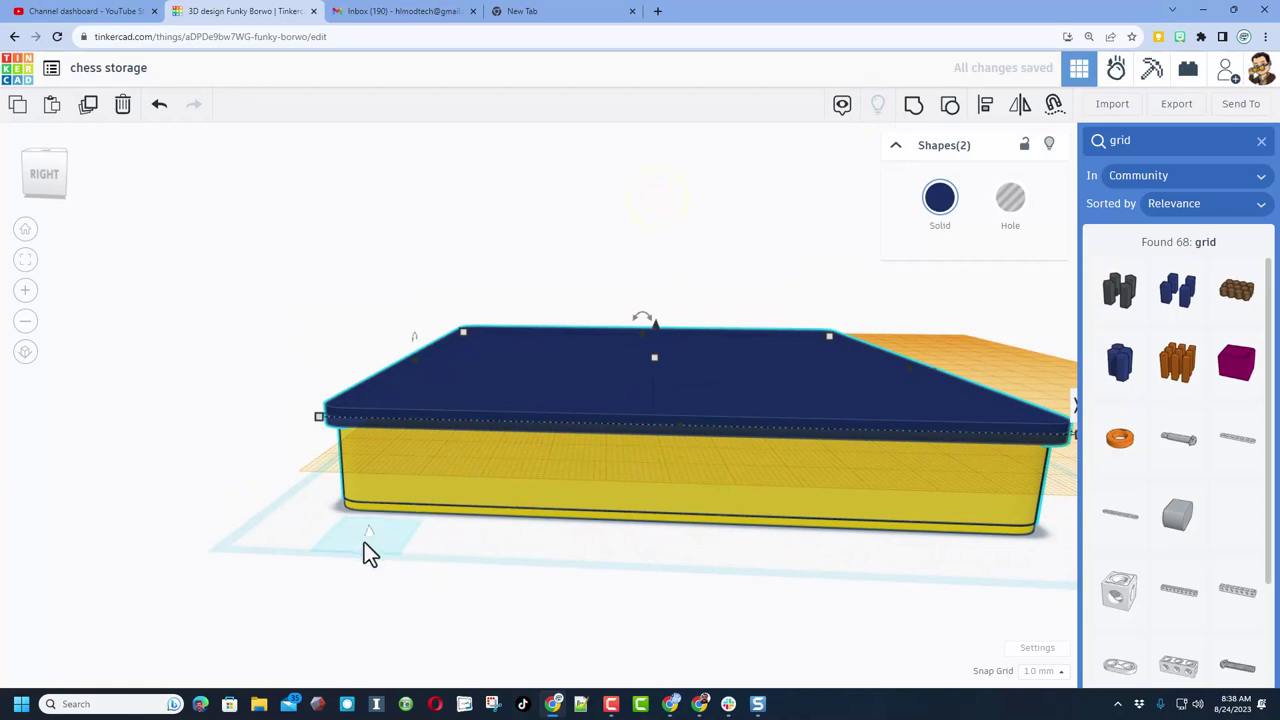
right_drag(362, 542, 662, 401)
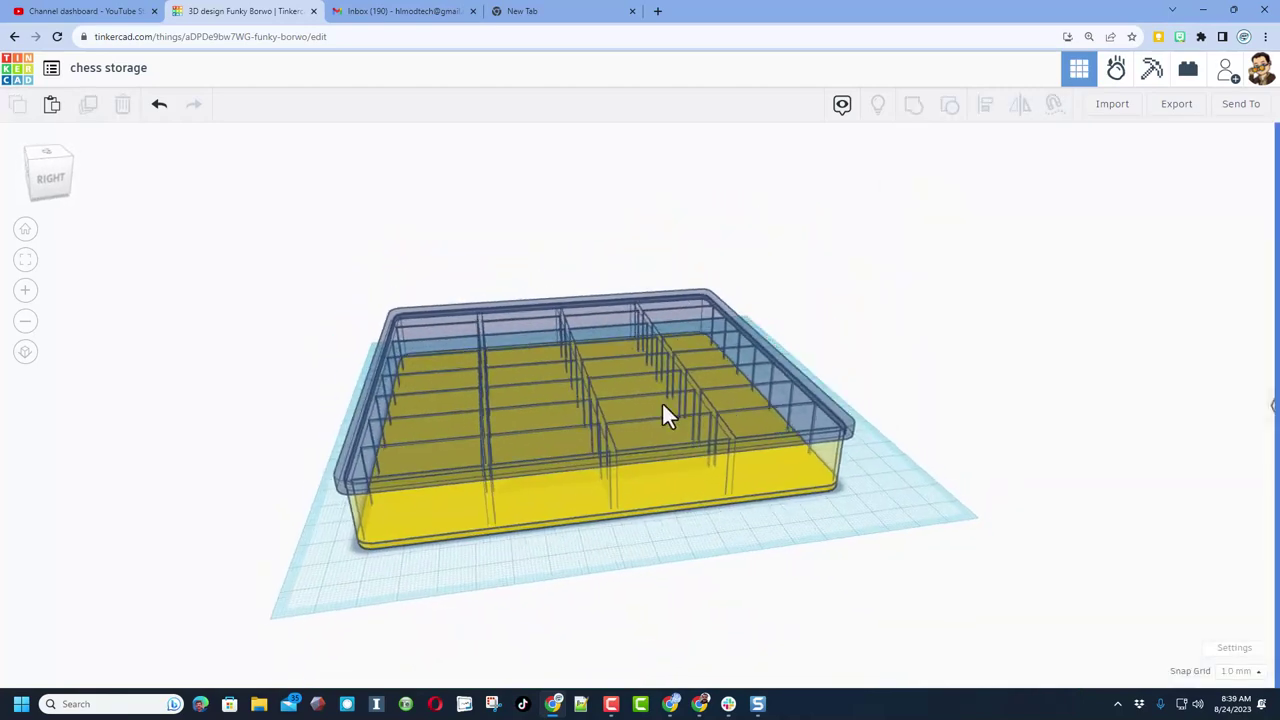
click(674, 362)
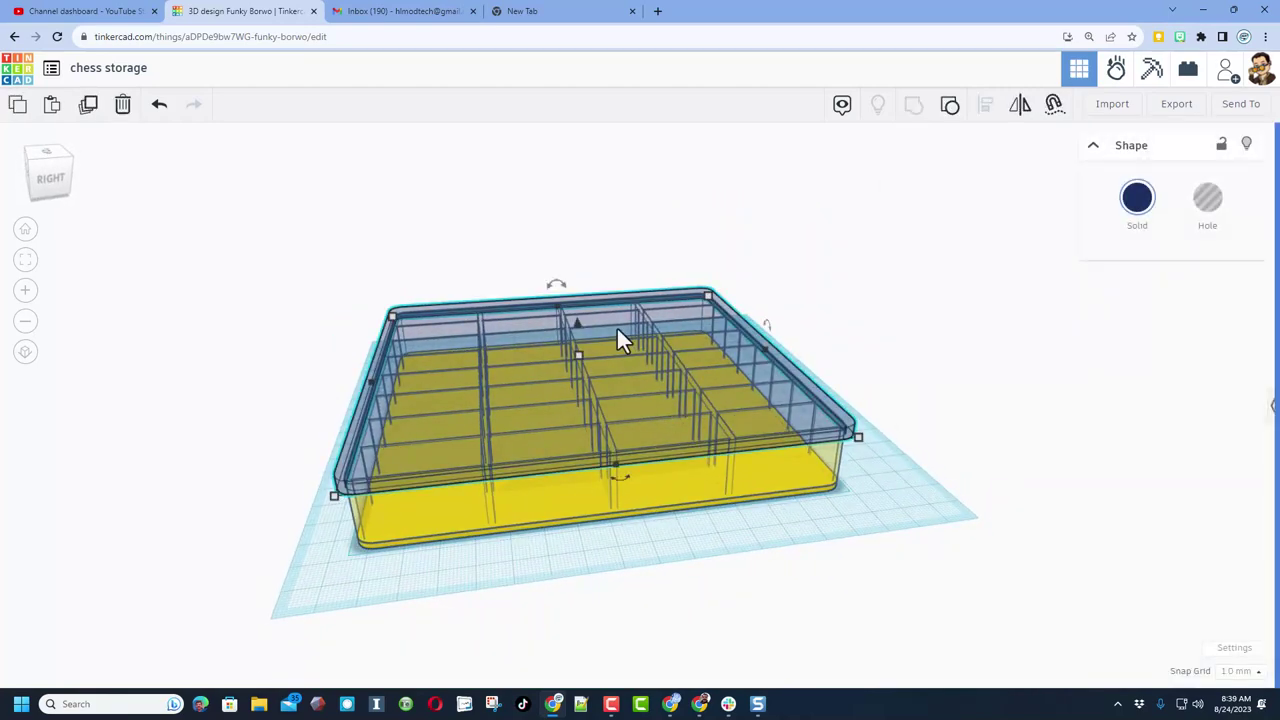
Drop the navy lid to the workplane, move it right of the tray, and rotate it -180°
key(d)
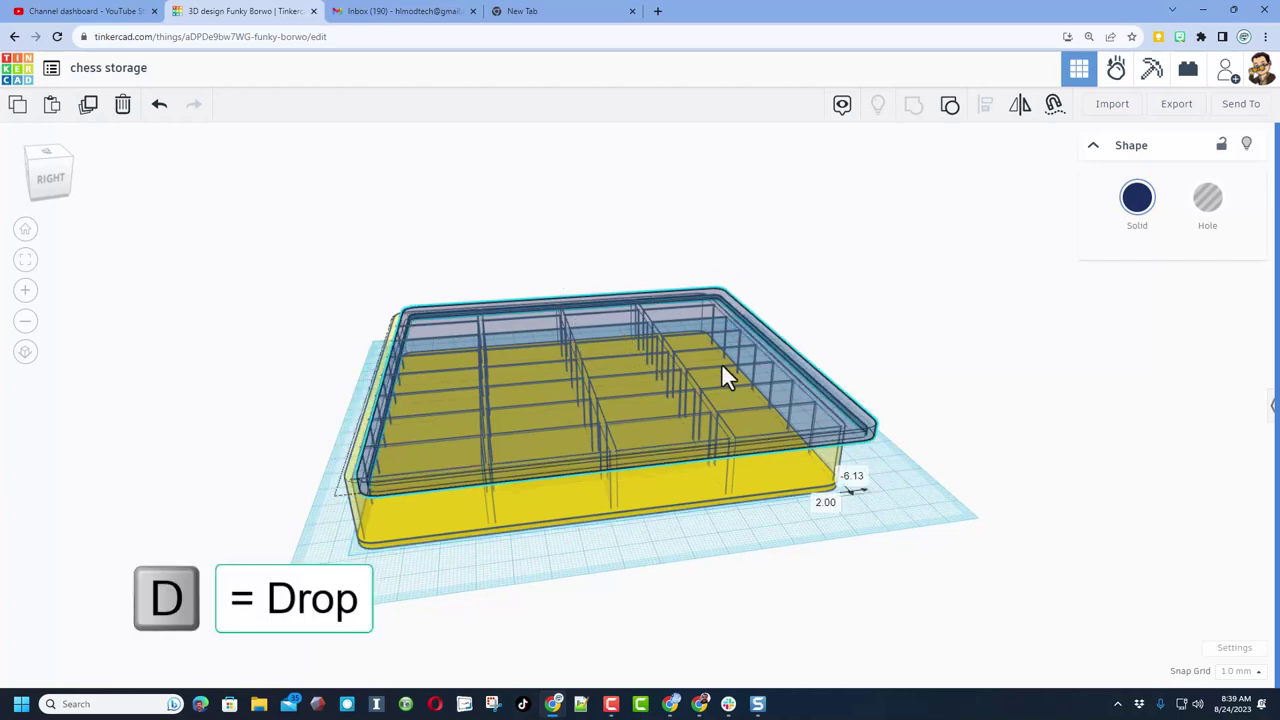
drag(723, 371, 994, 367)
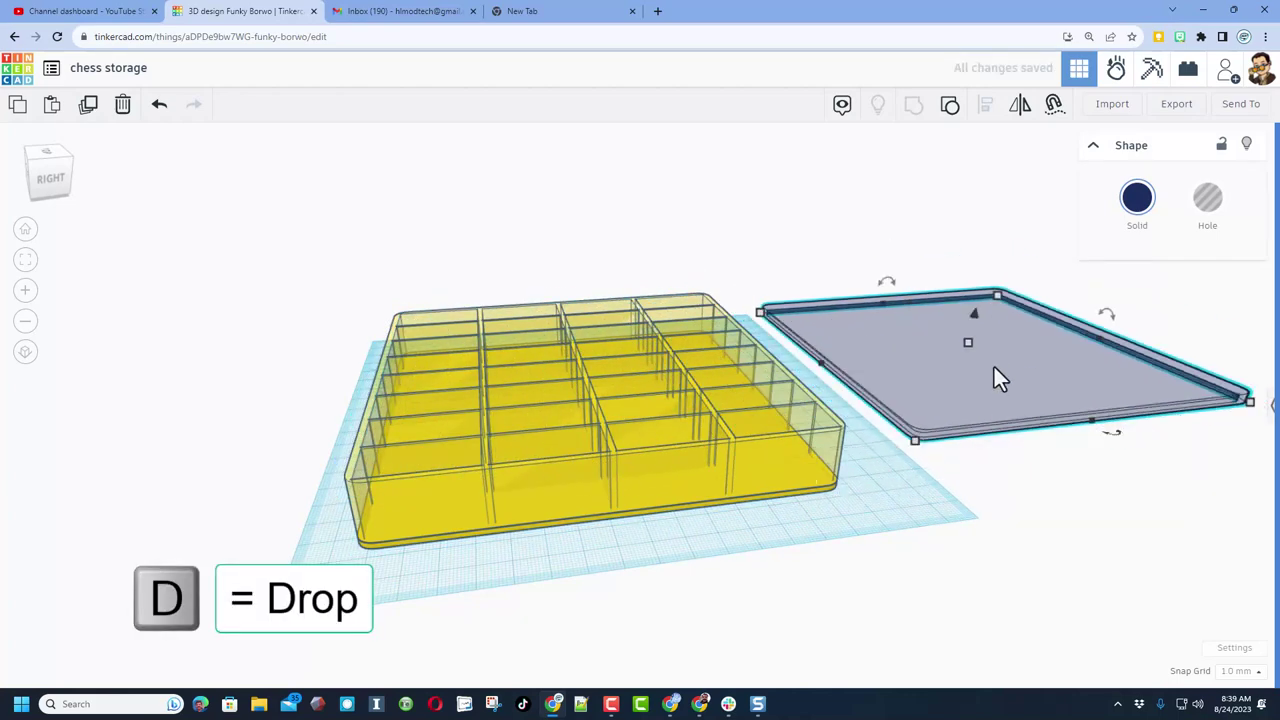
drag(889, 287, 876, 374)
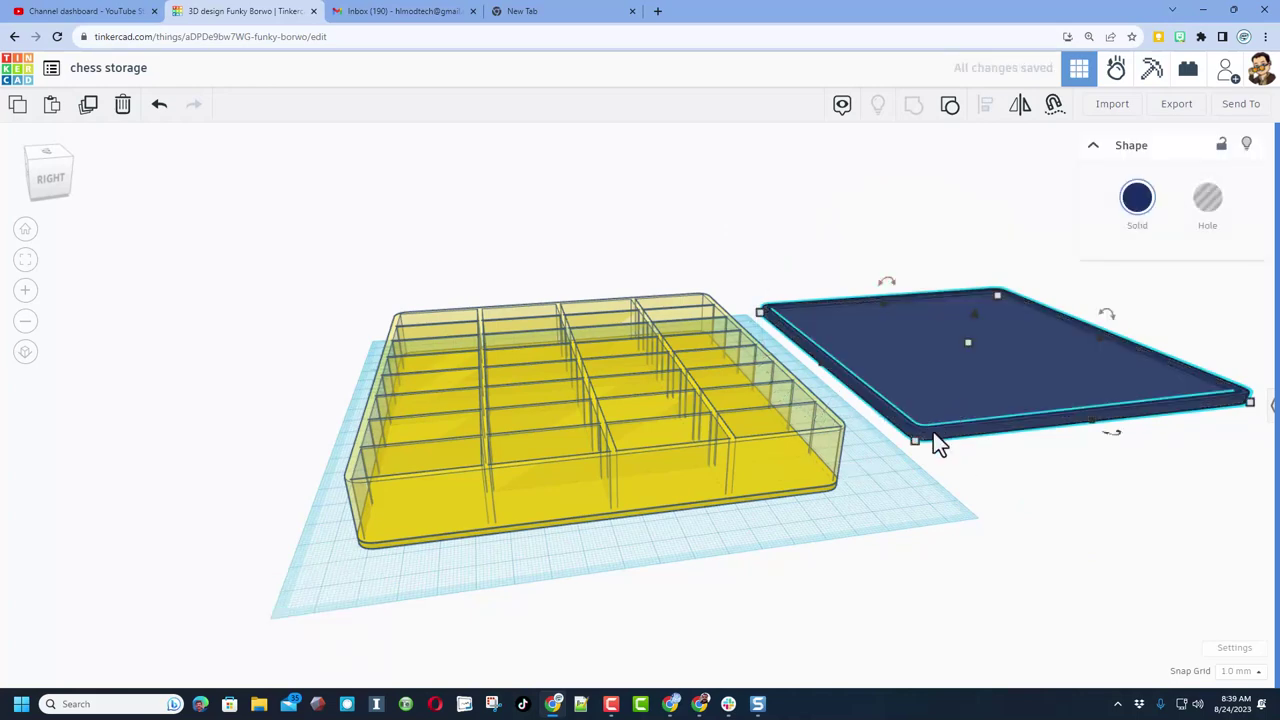
right_drag(931, 443, 950, 353)
click(947, 352)
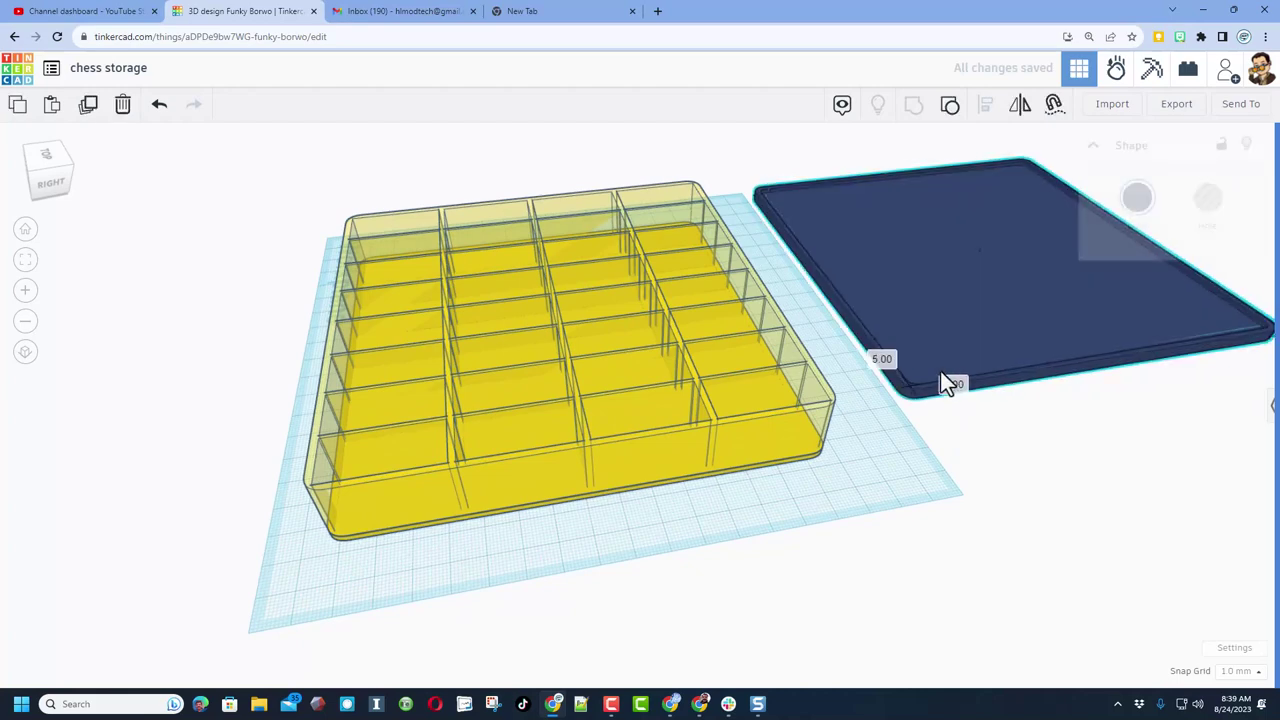
right_drag(910, 461, 980, 632)
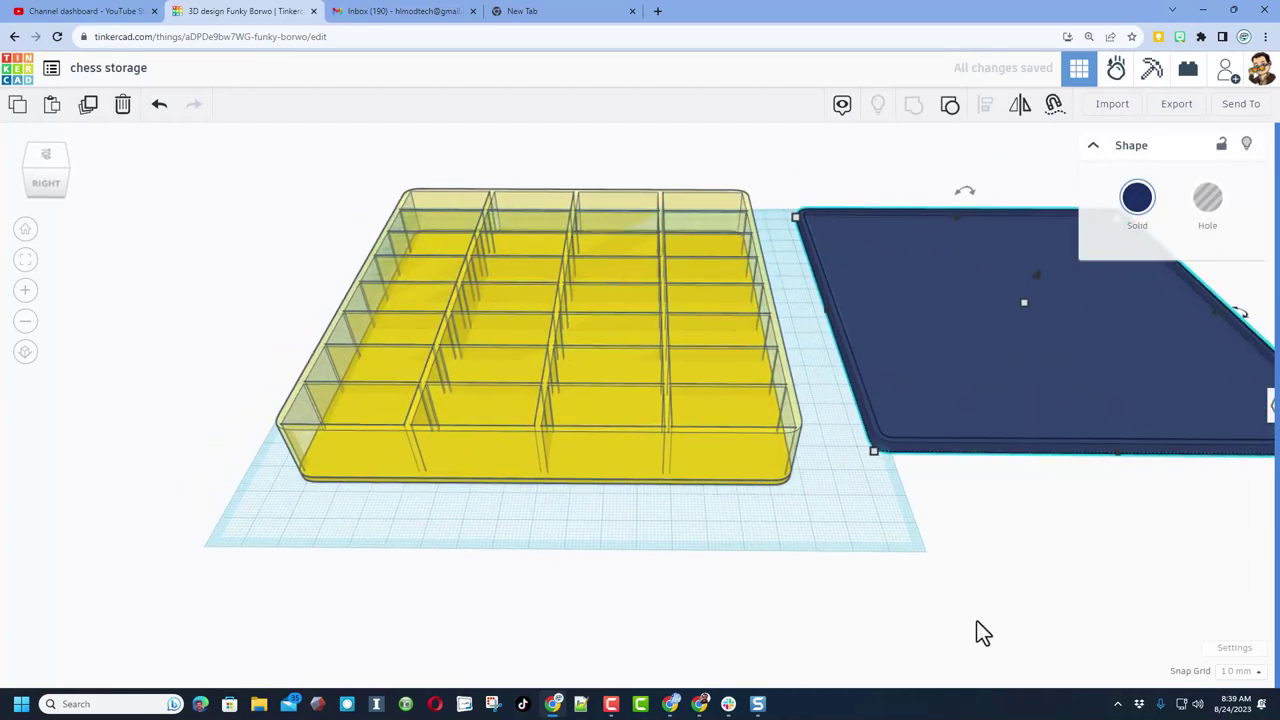
click(1230, 648)
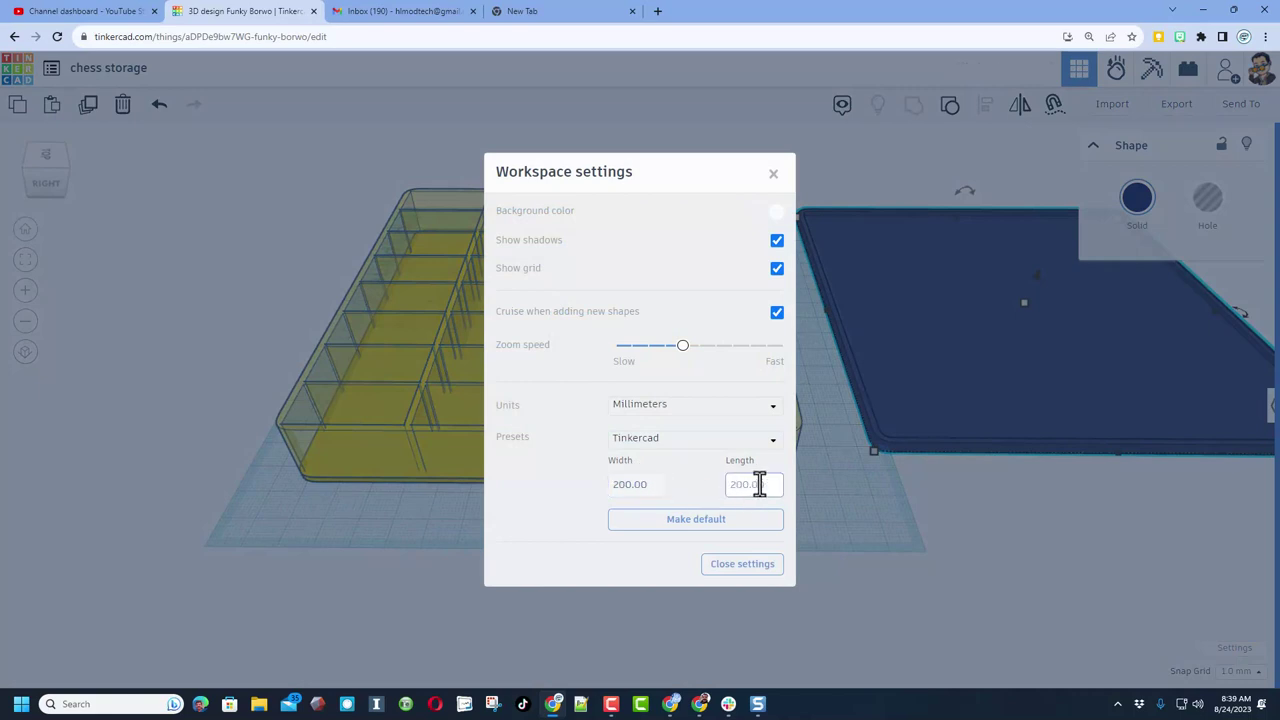
Set the workplane width to 400 with a pale yellow background and the grid hidden
click(618, 484)
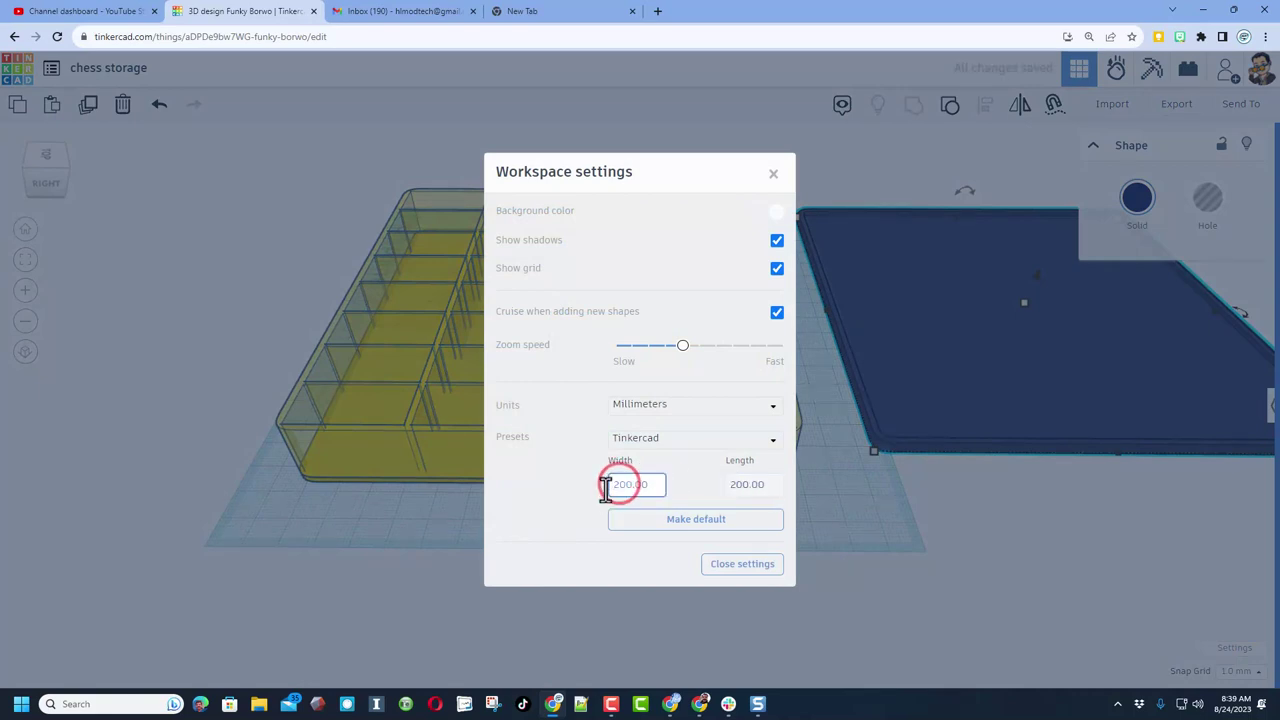
text(4)
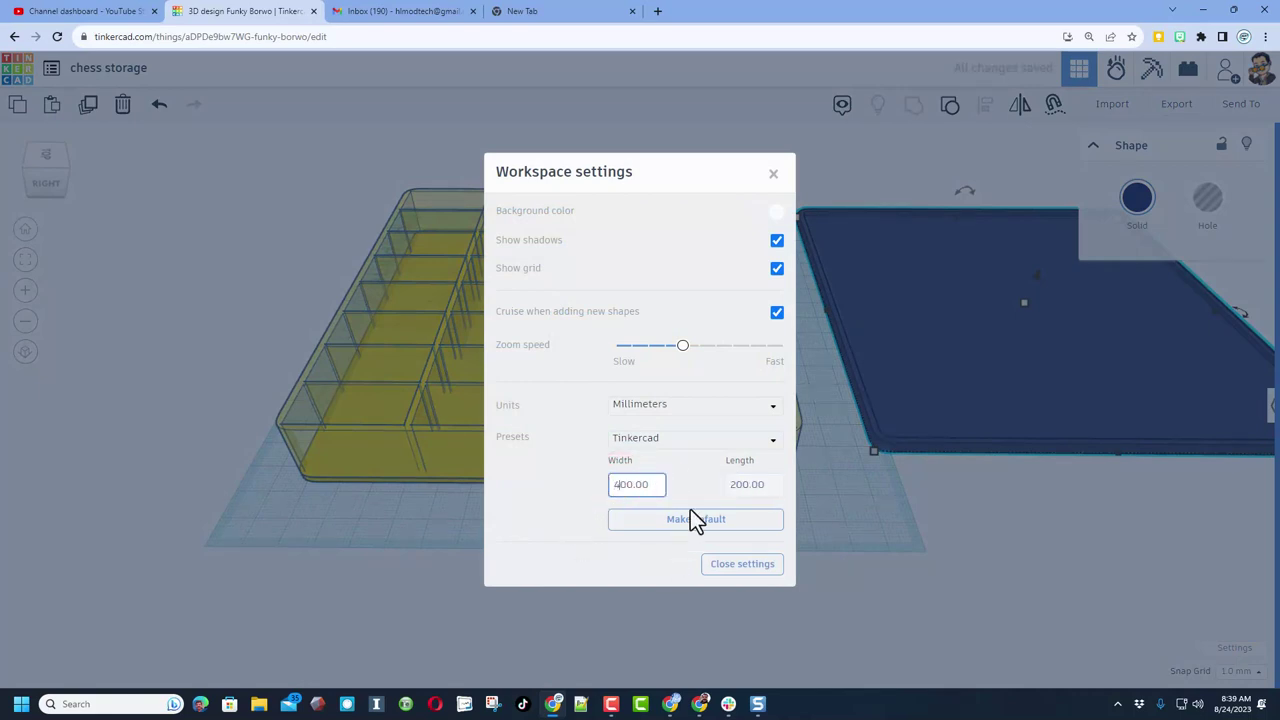
click(778, 212)
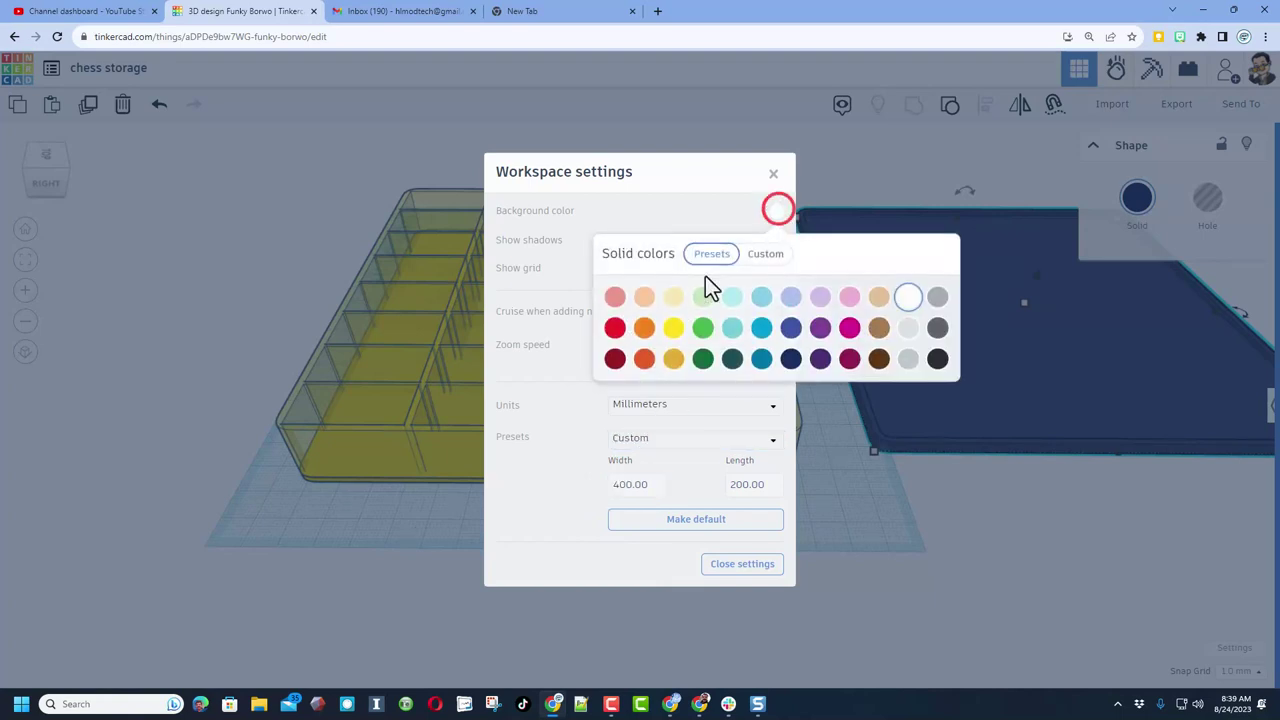
click(674, 302)
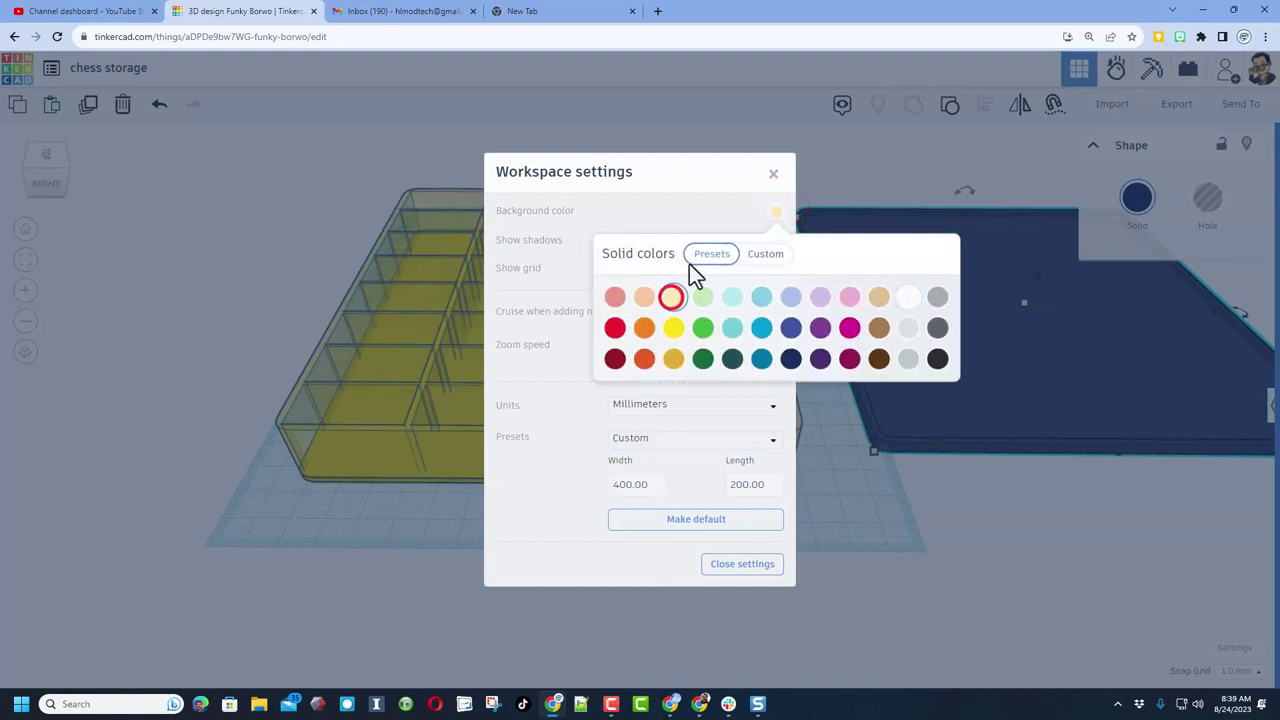
click(666, 218)
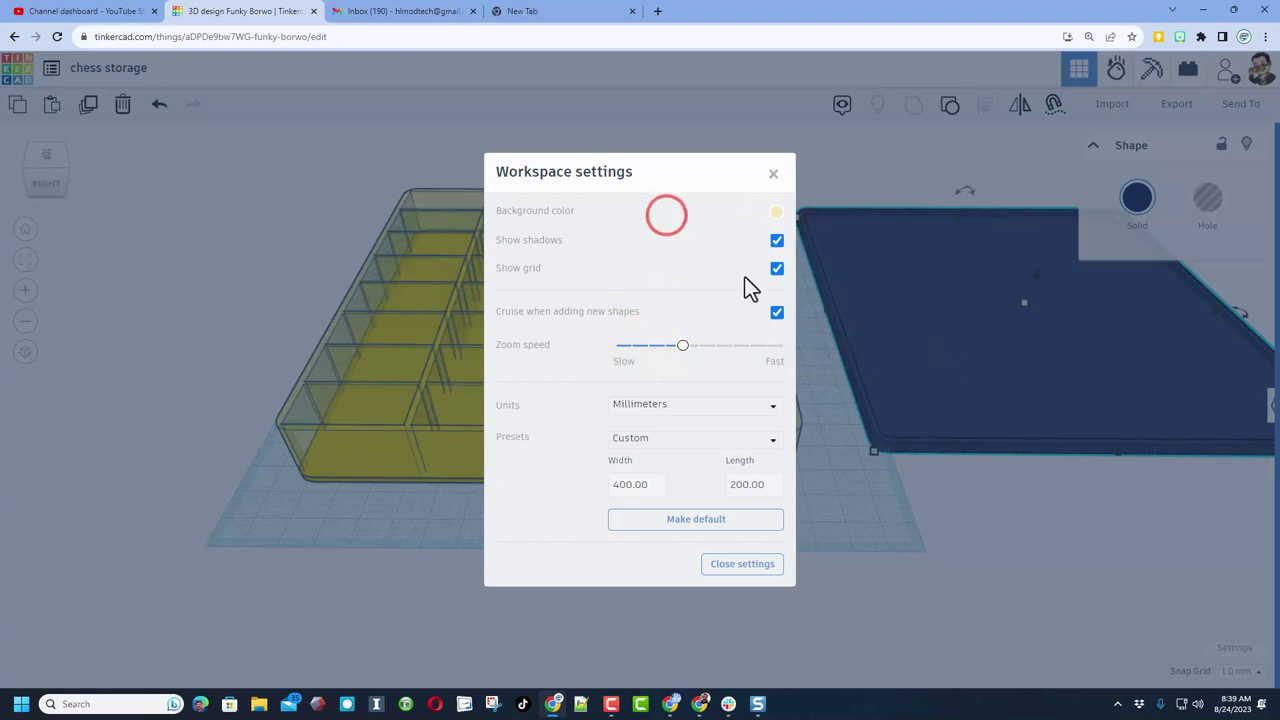
click(773, 269)
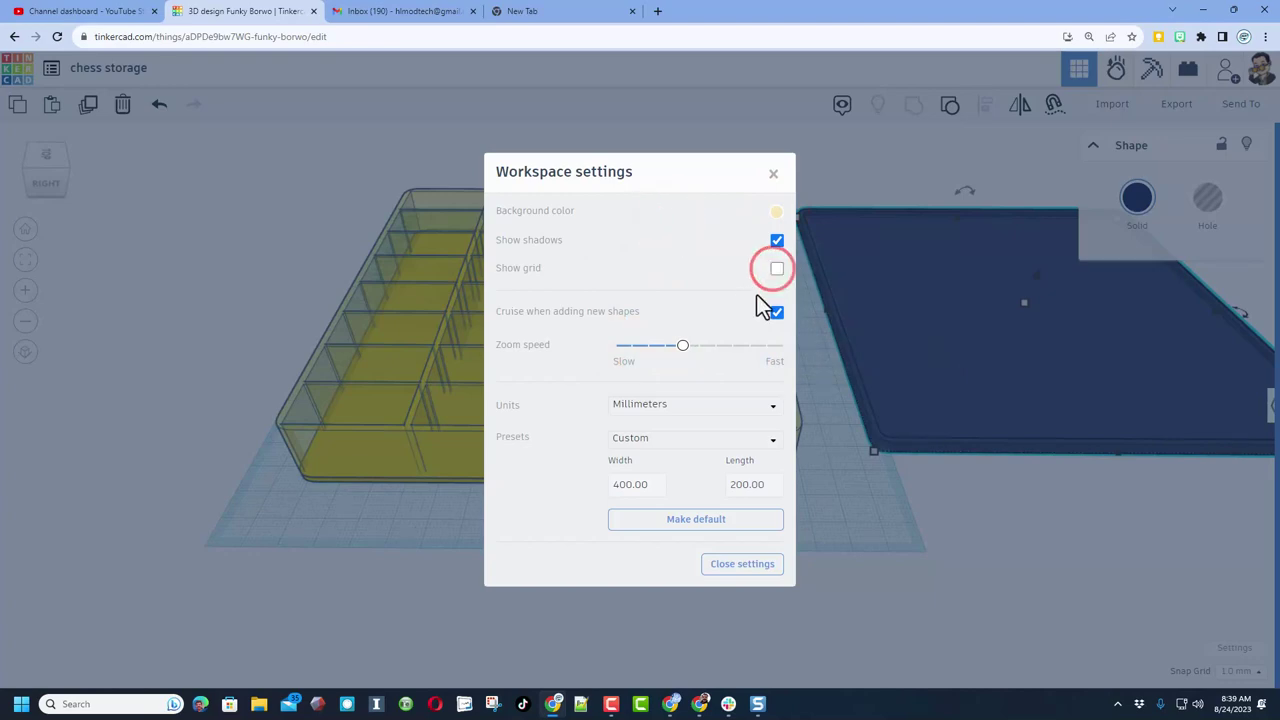
click(750, 565)
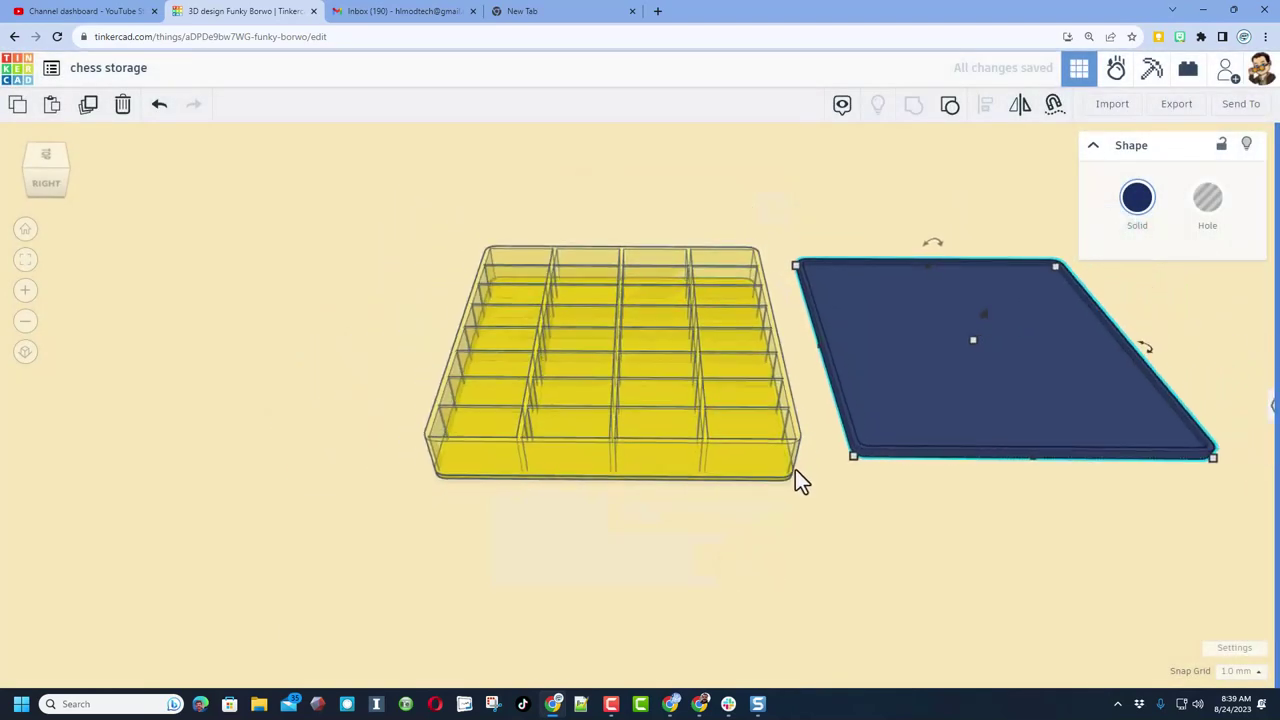
Make the yellow tray opaque with the T shortcut
click(398, 267)
click(489, 283)
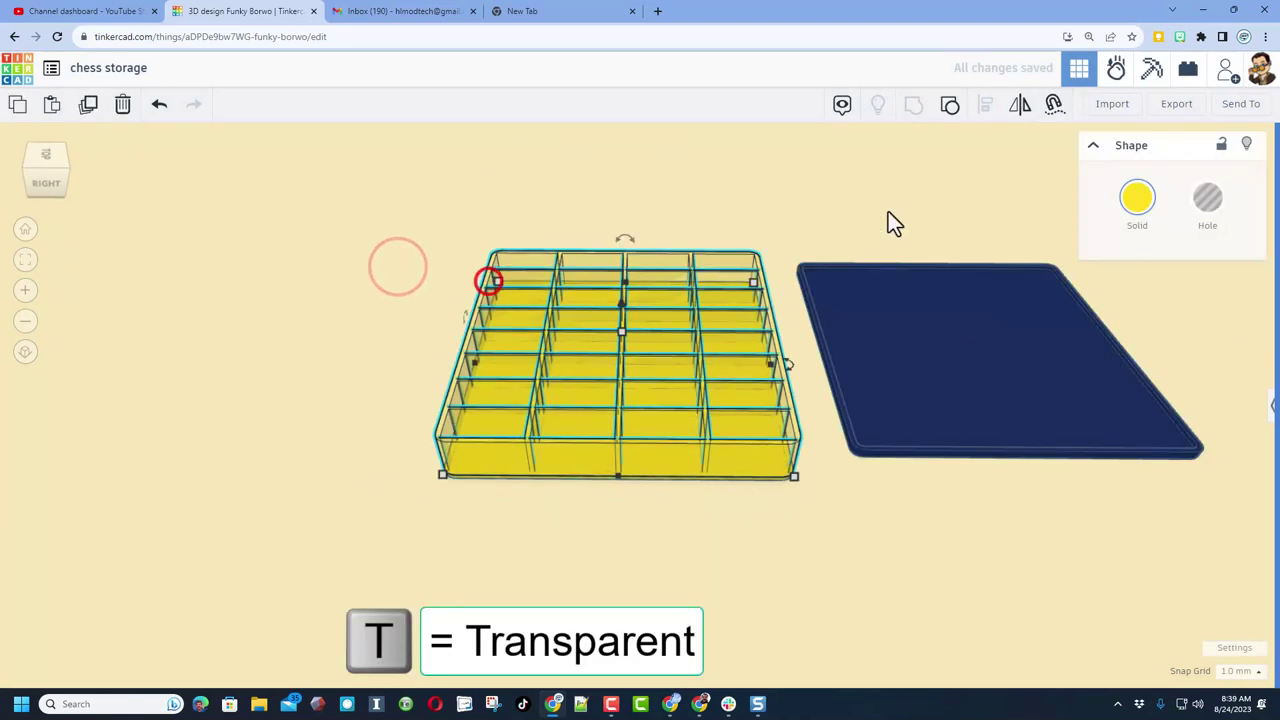
key(t)
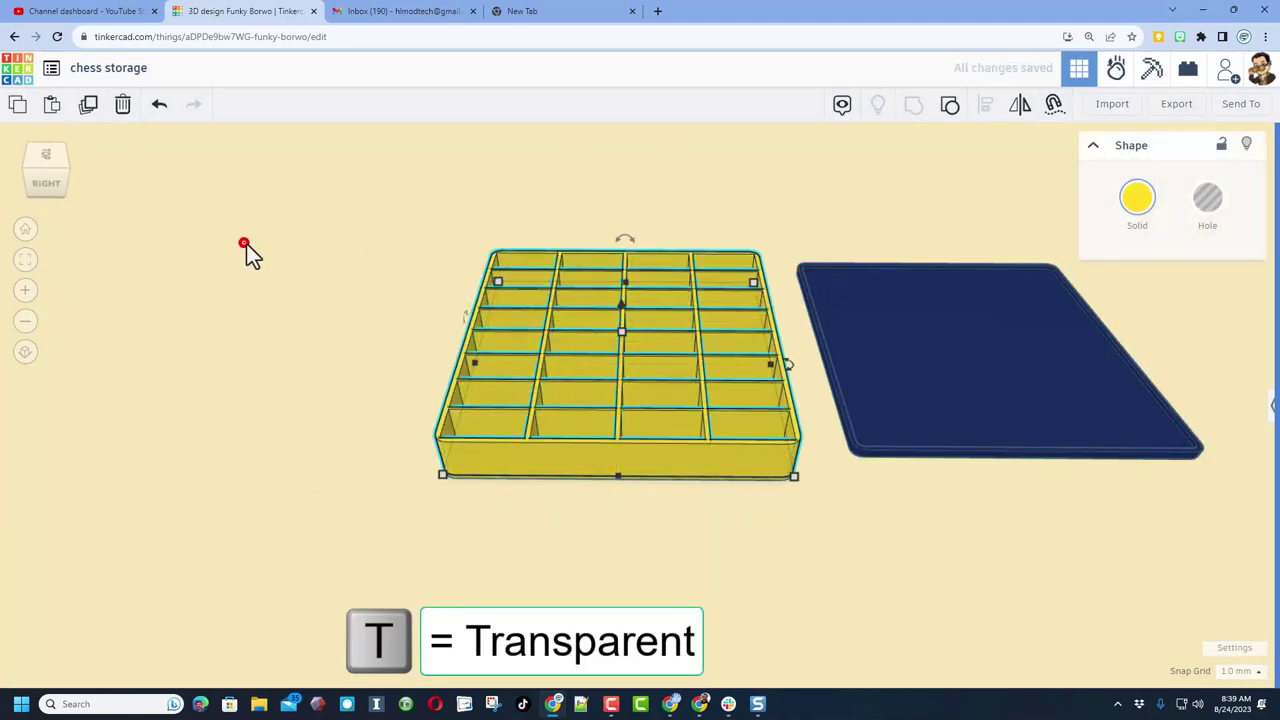
click(246, 243)
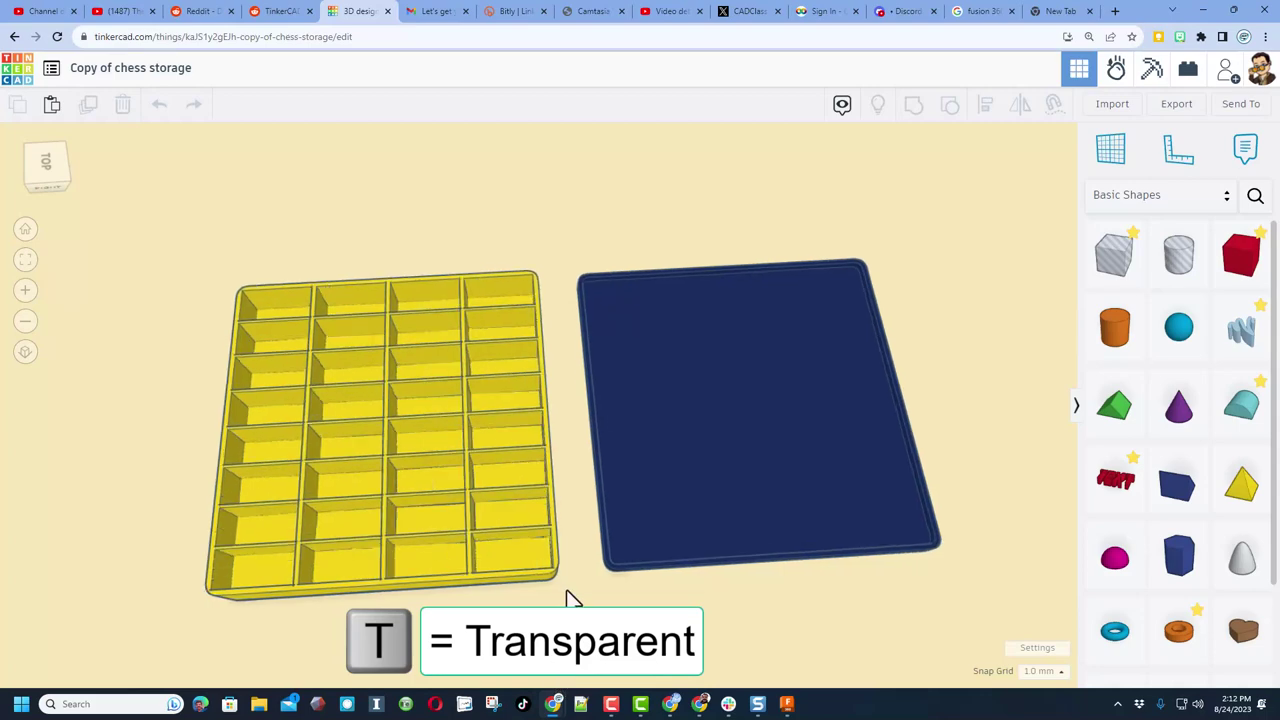
Ungroup the yellow tray into its base and divider holes
scroll(563, 597, up, 5)
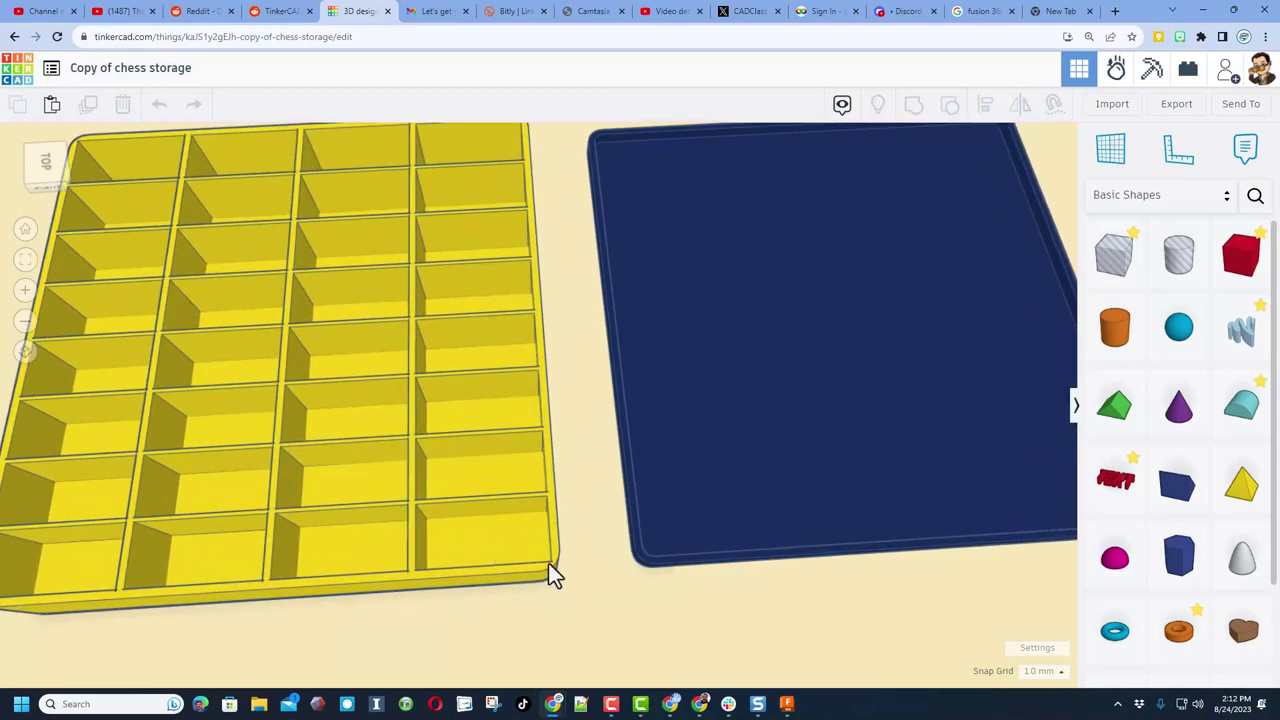
right_drag(548, 562, 548, 575)
scroll(546, 575, down, 5)
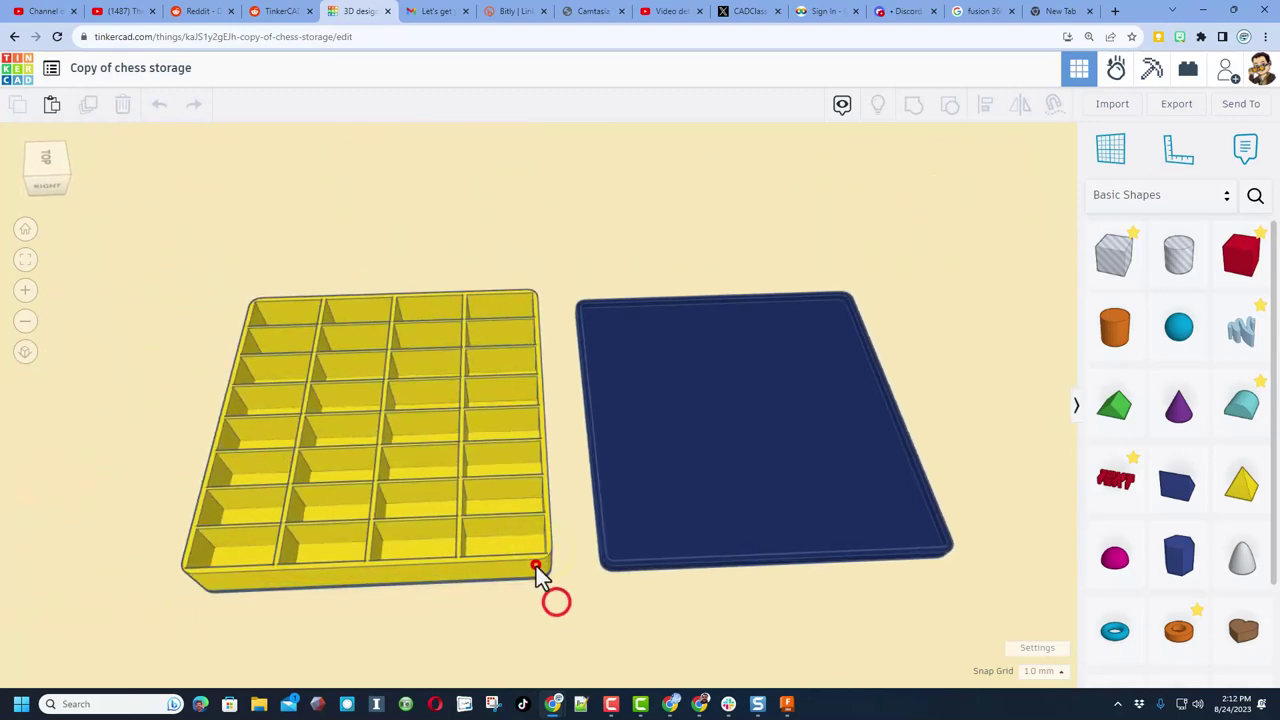
click(537, 574)
click(950, 105)
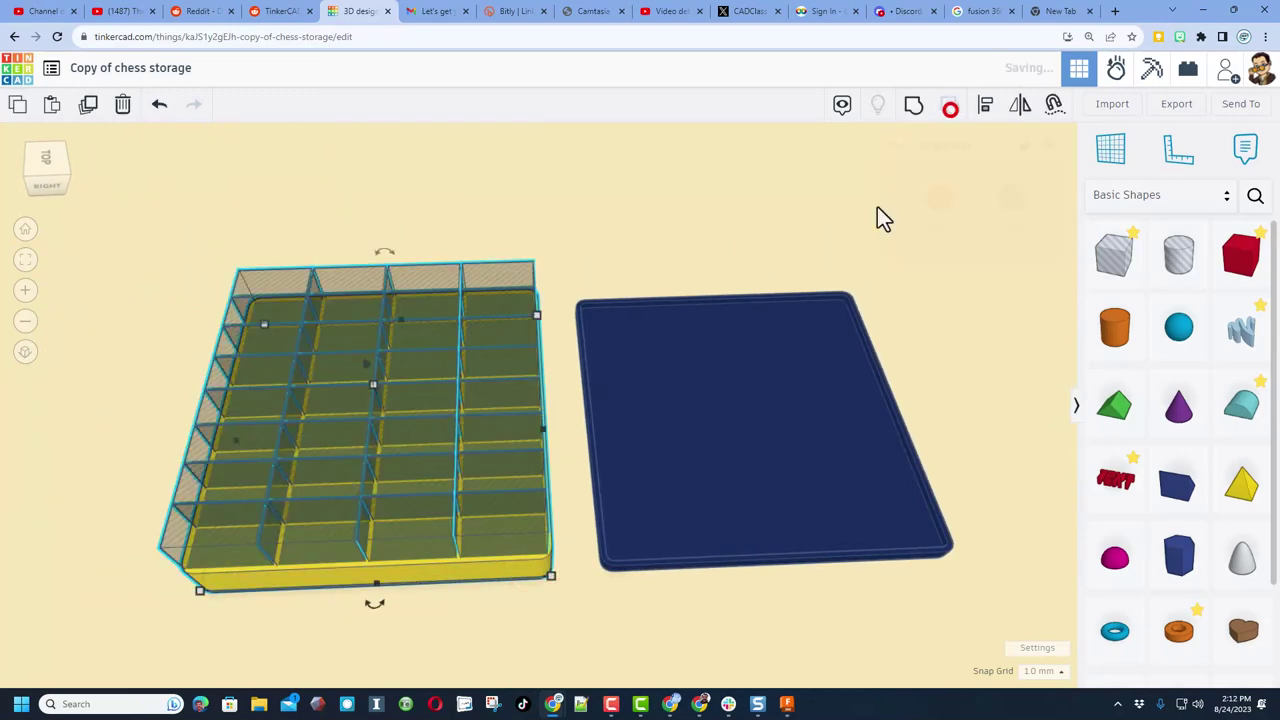
click(515, 629)
Duplicate the SoftBox base as a magenta copy with a 2 mm wall and lock it
click(484, 576)
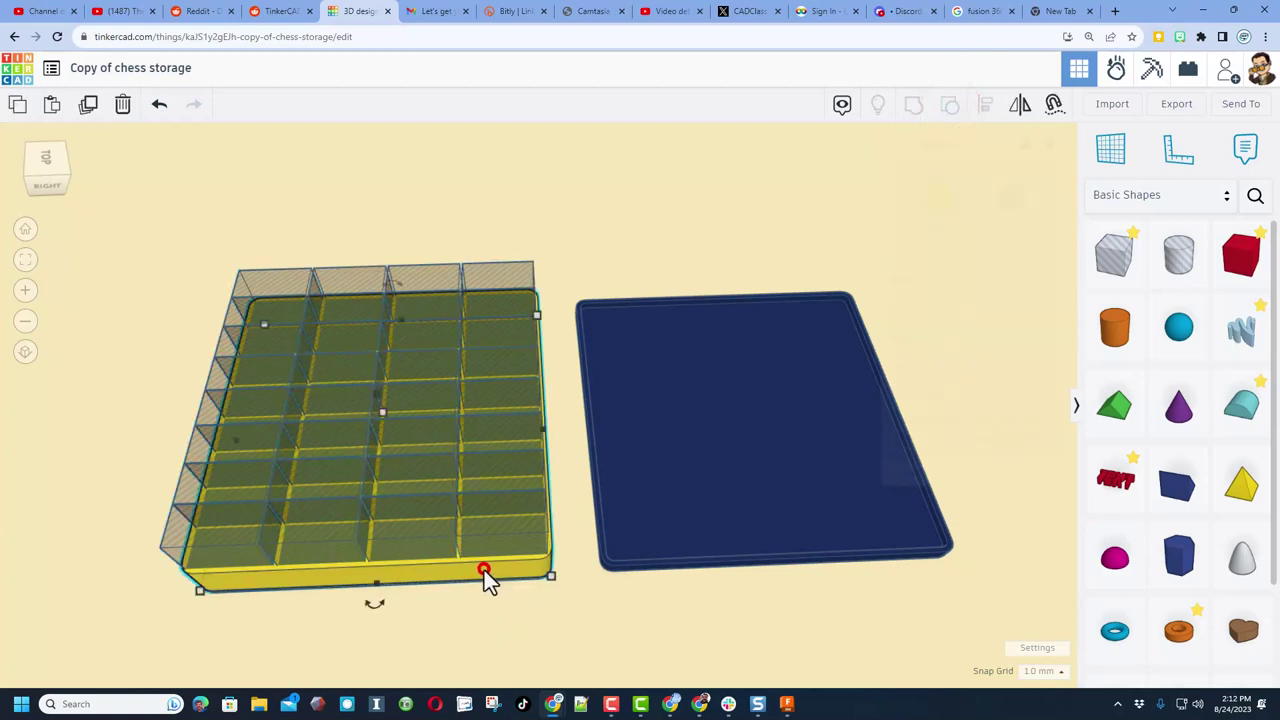
key(ctrl+d)
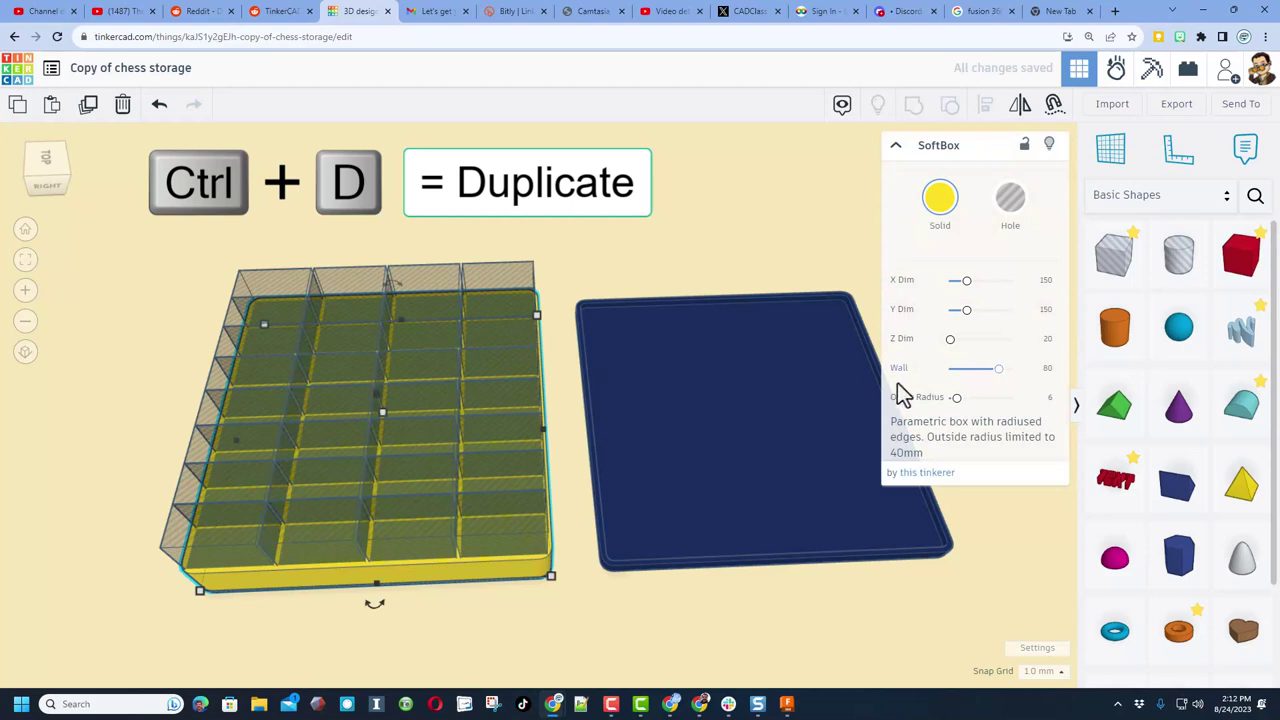
click(941, 205)
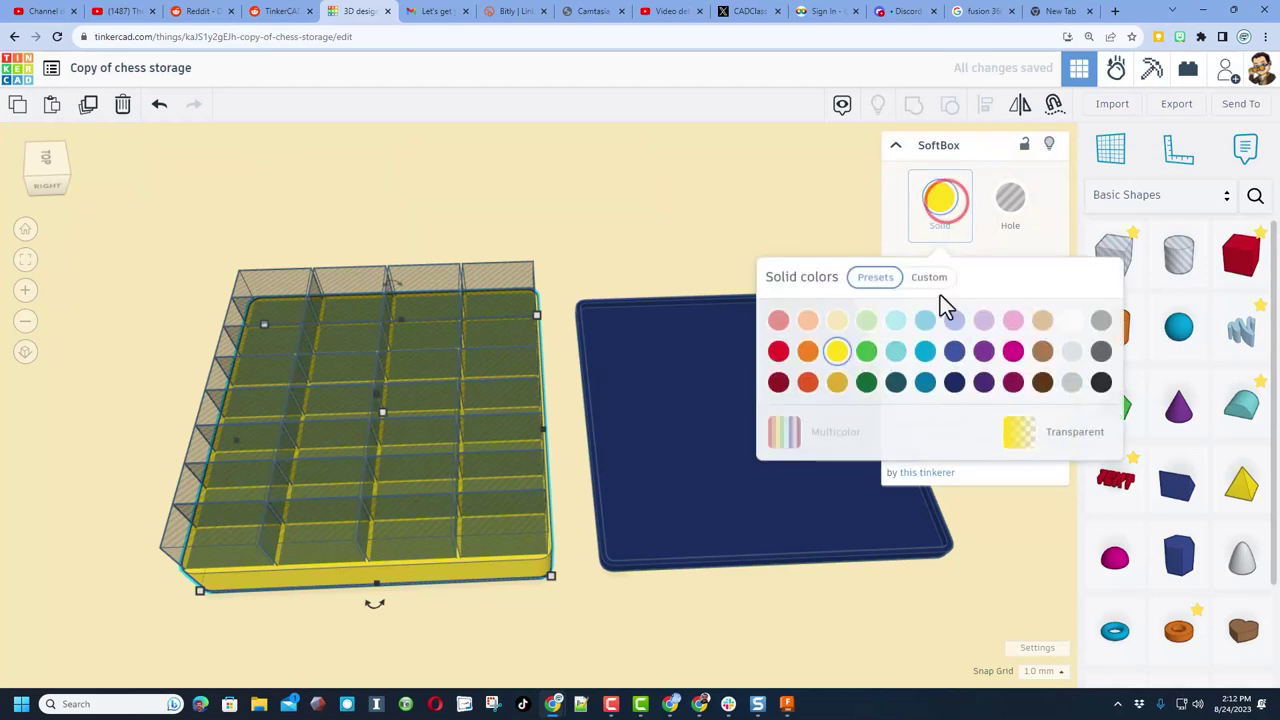
click(1013, 358)
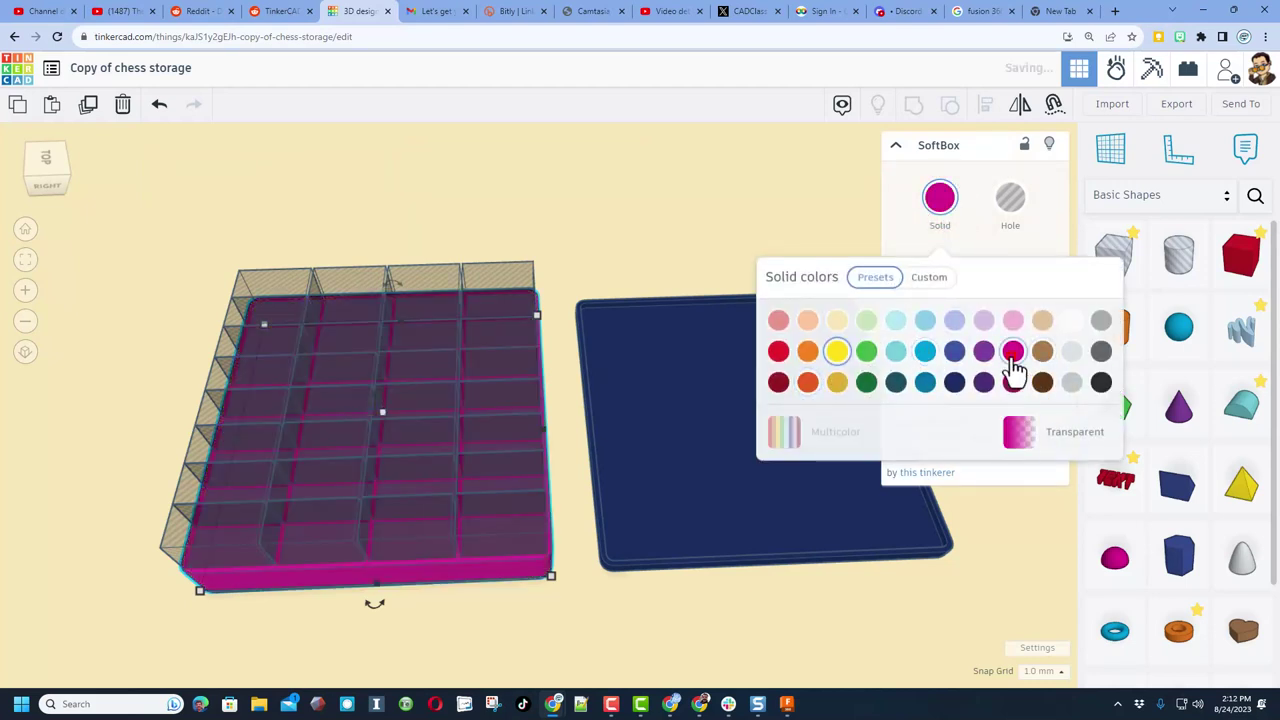
right_drag(596, 563, 589, 545)
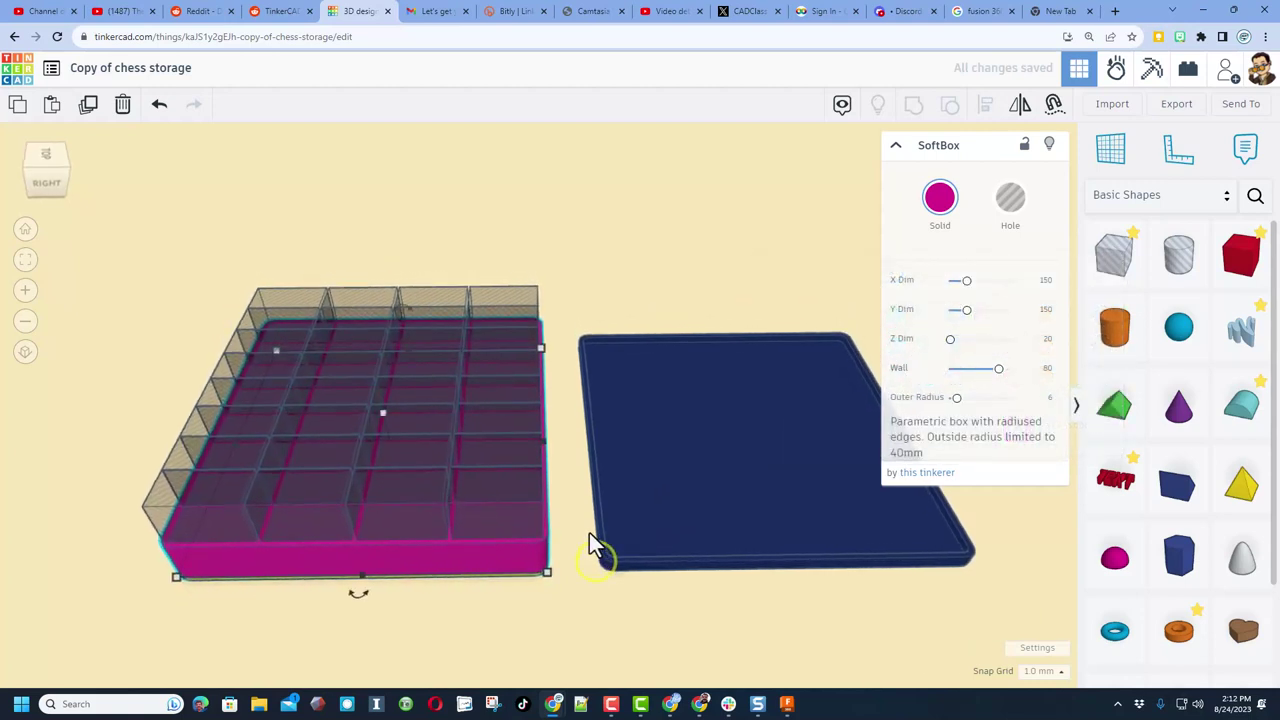
click(1044, 370)
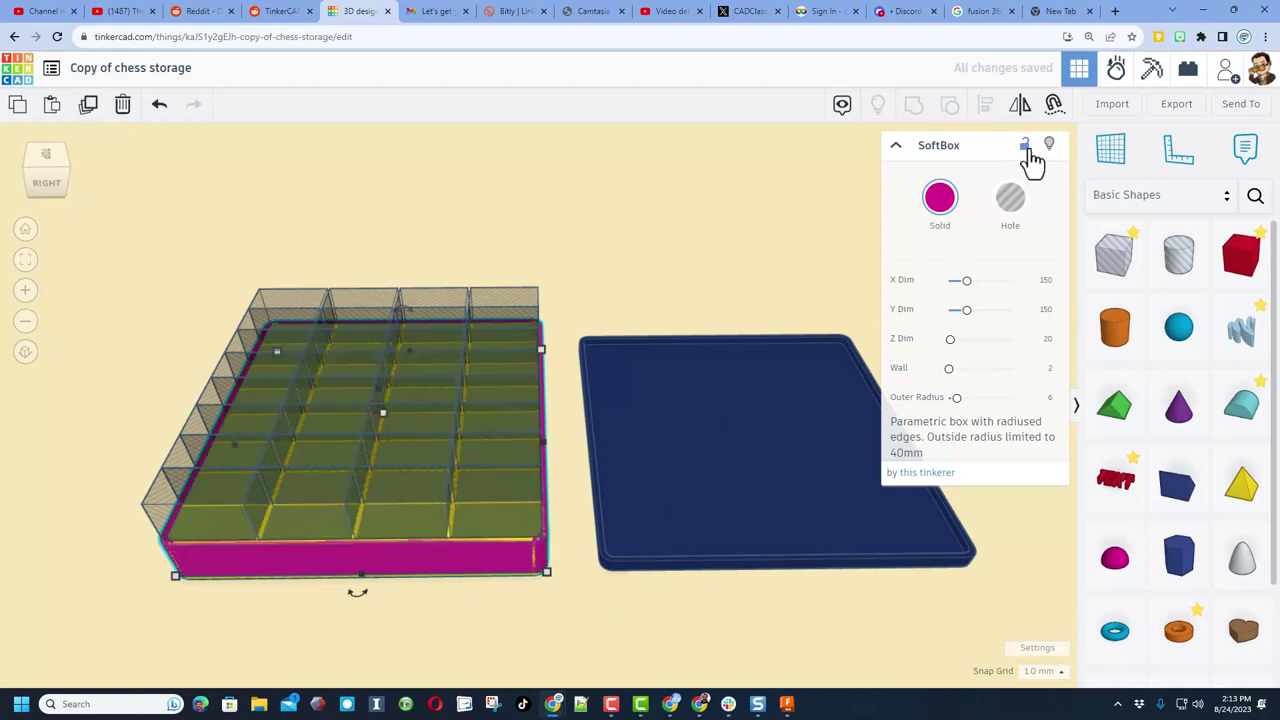
click(1026, 147)
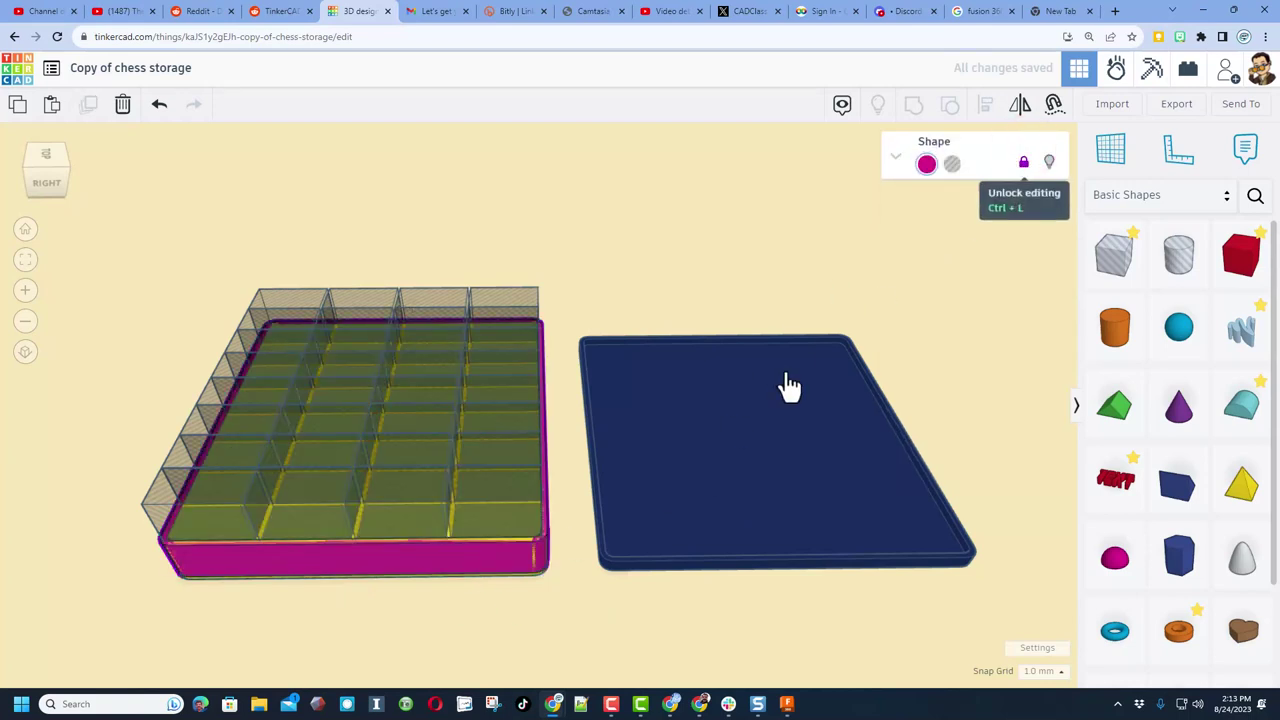
click(530, 595)
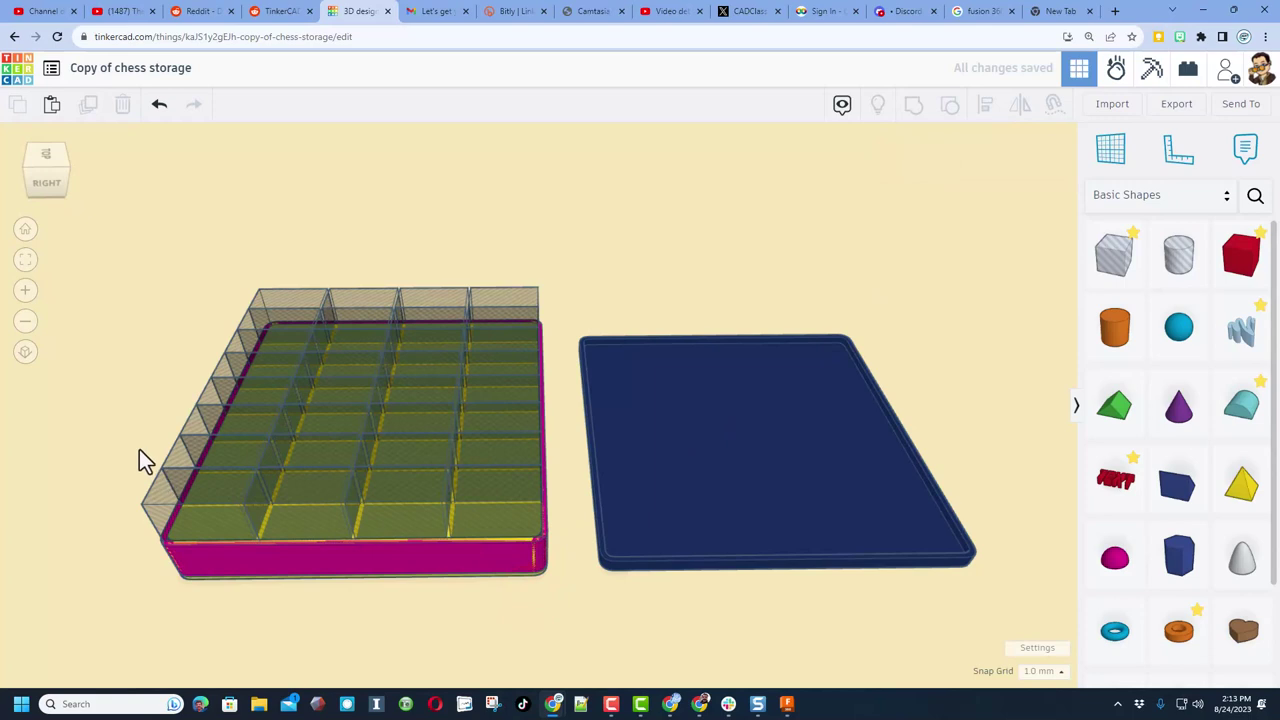
Regroup the four tray pieces into one tray with Ctrl+G
right_drag(139, 449, 423, 643)
drag(514, 272, 417, 495)
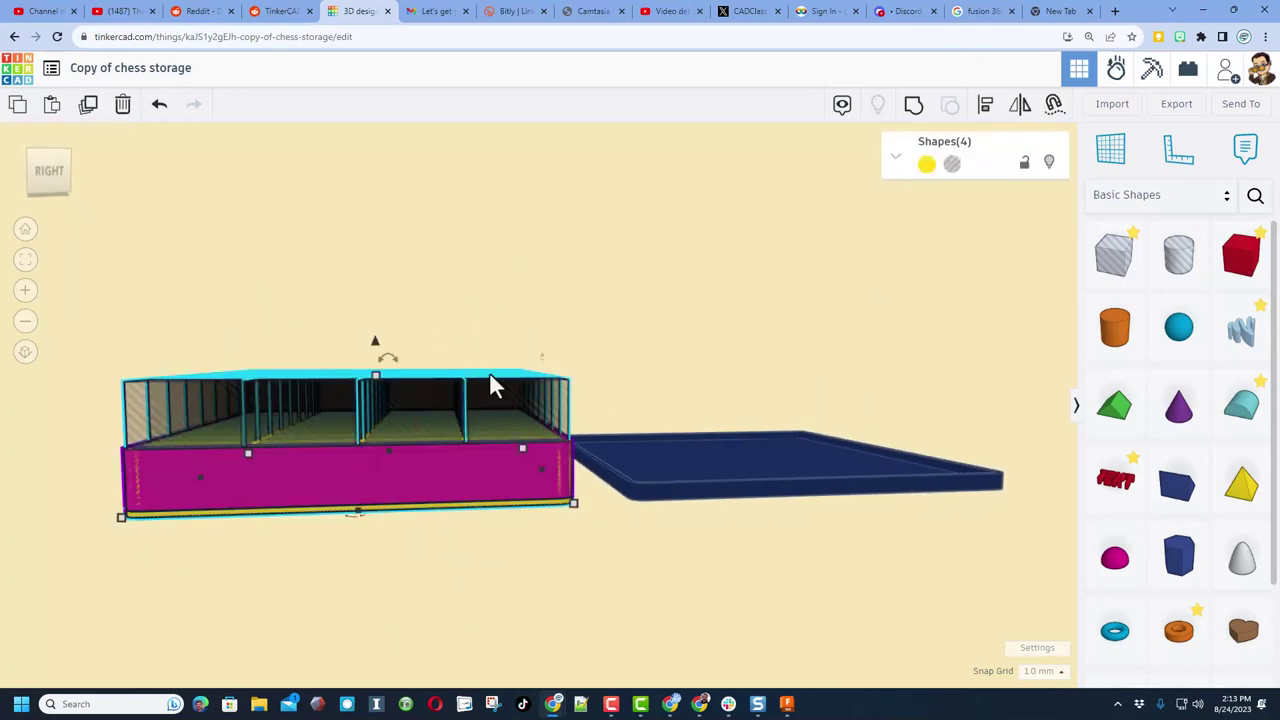
key(ctrl+g)
right_drag(505, 345, 475, 520)
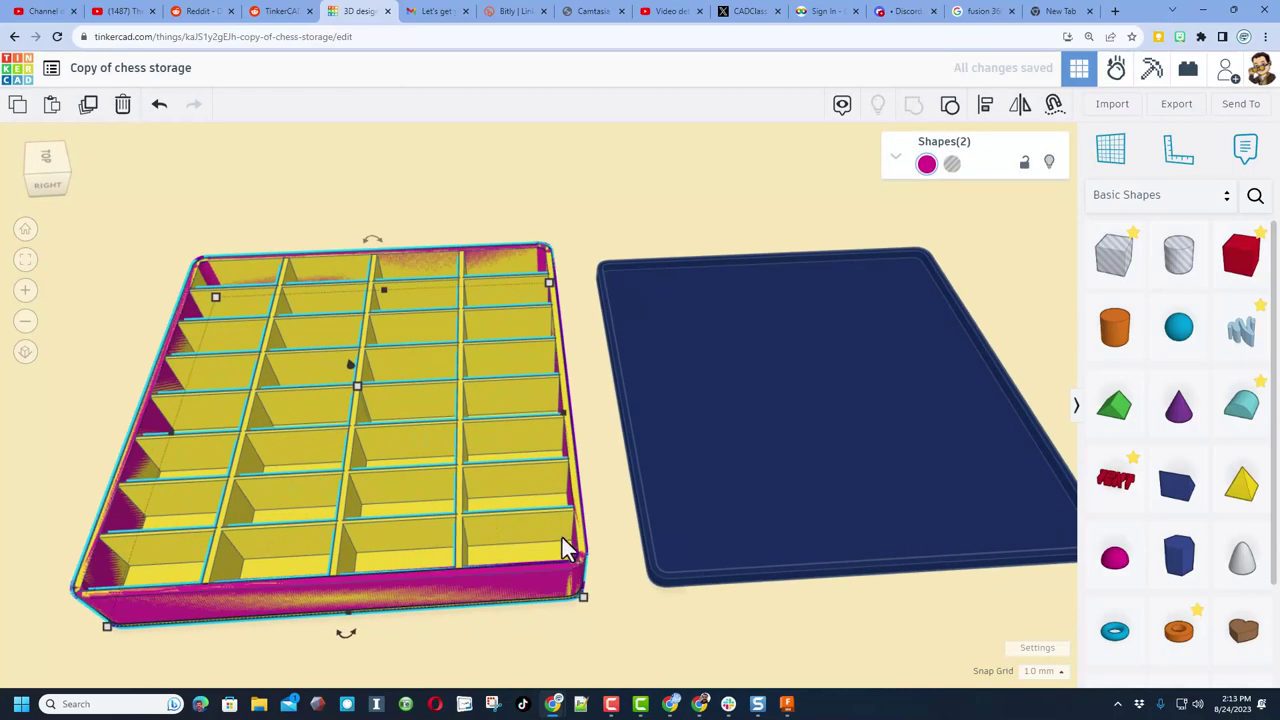
click(76, 600)
scroll(296, 640, up, 3)
right_drag(297, 628, 482, 555)
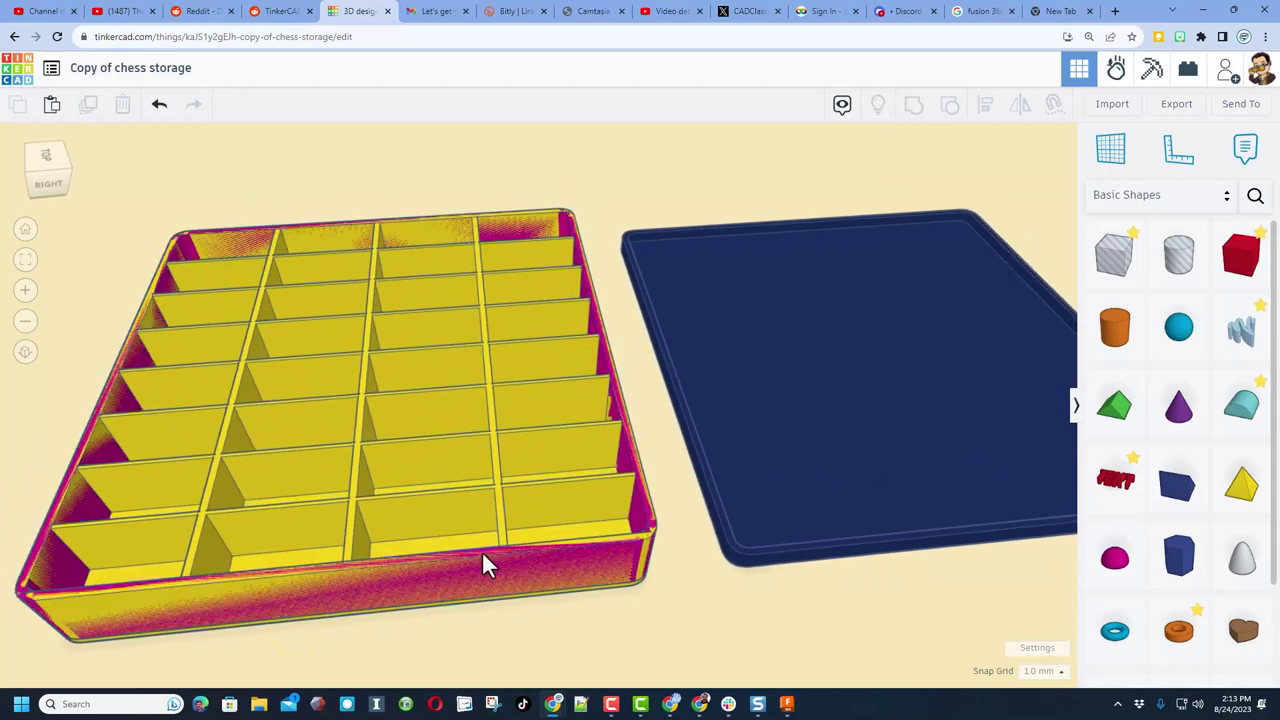
Unlock the magenta shell and group it with the tray into one shape
click(640, 515)
click(1015, 165)
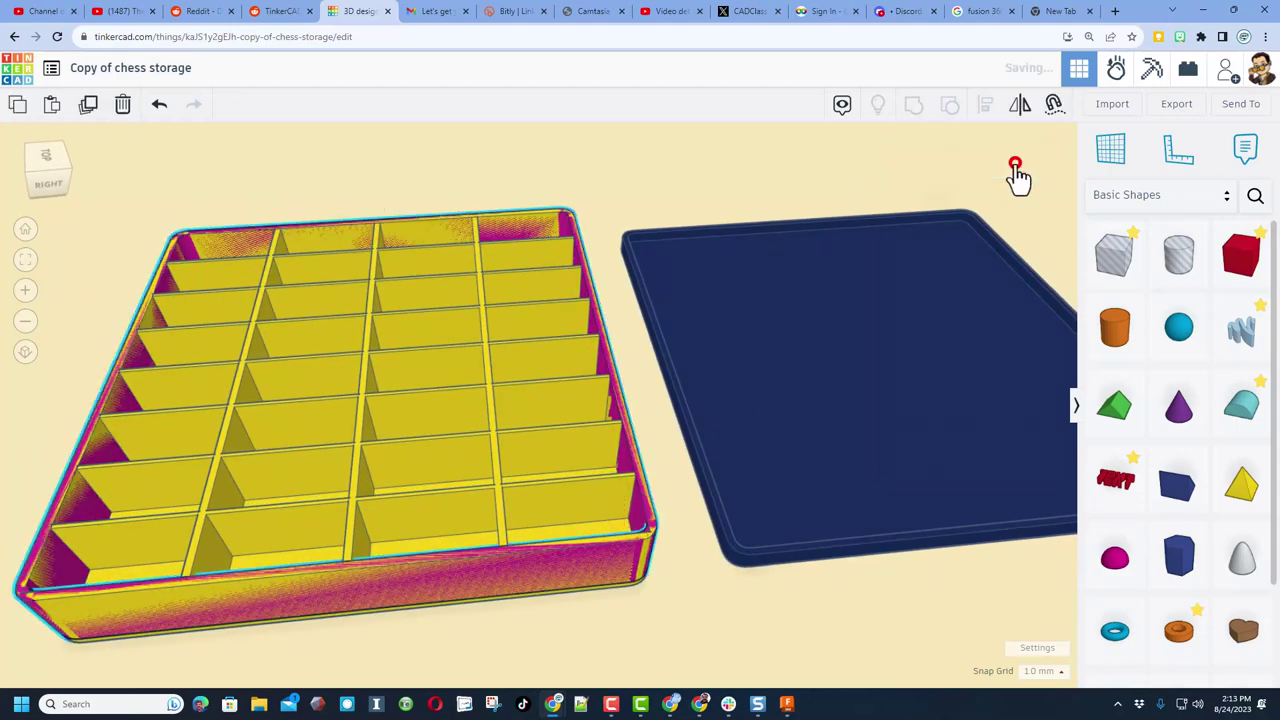
click(631, 618)
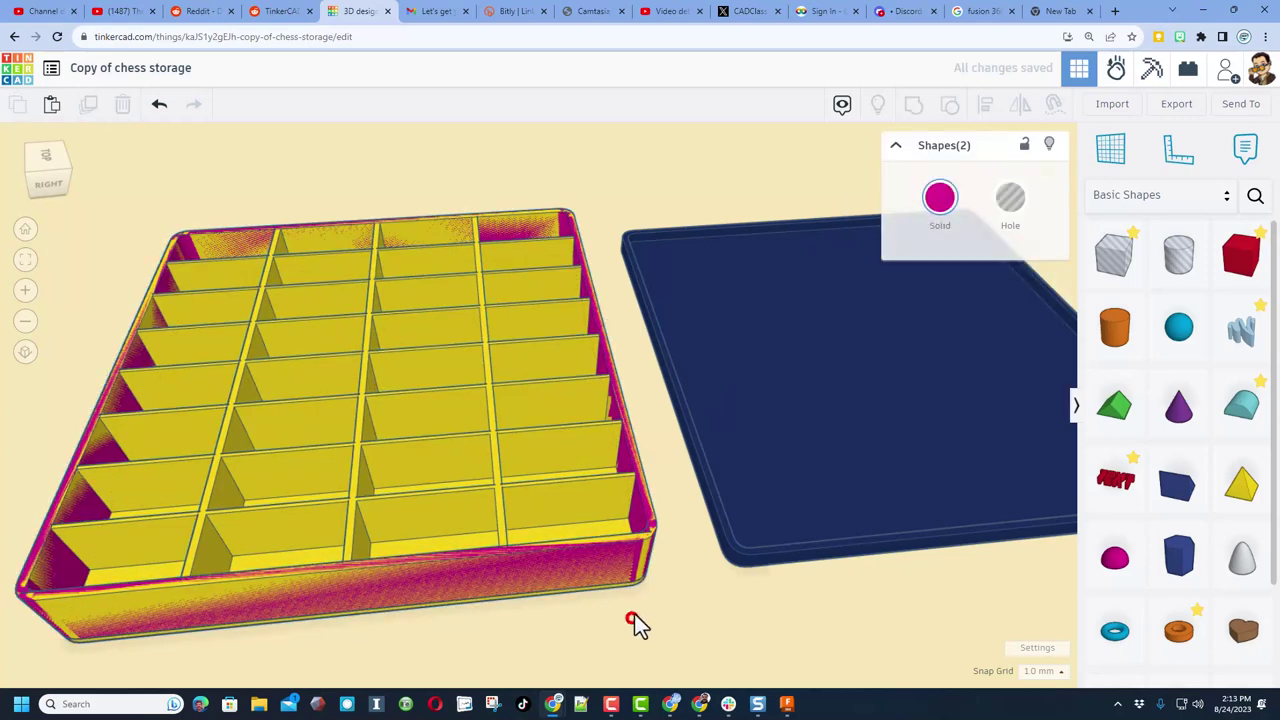
drag(674, 620, 516, 483)
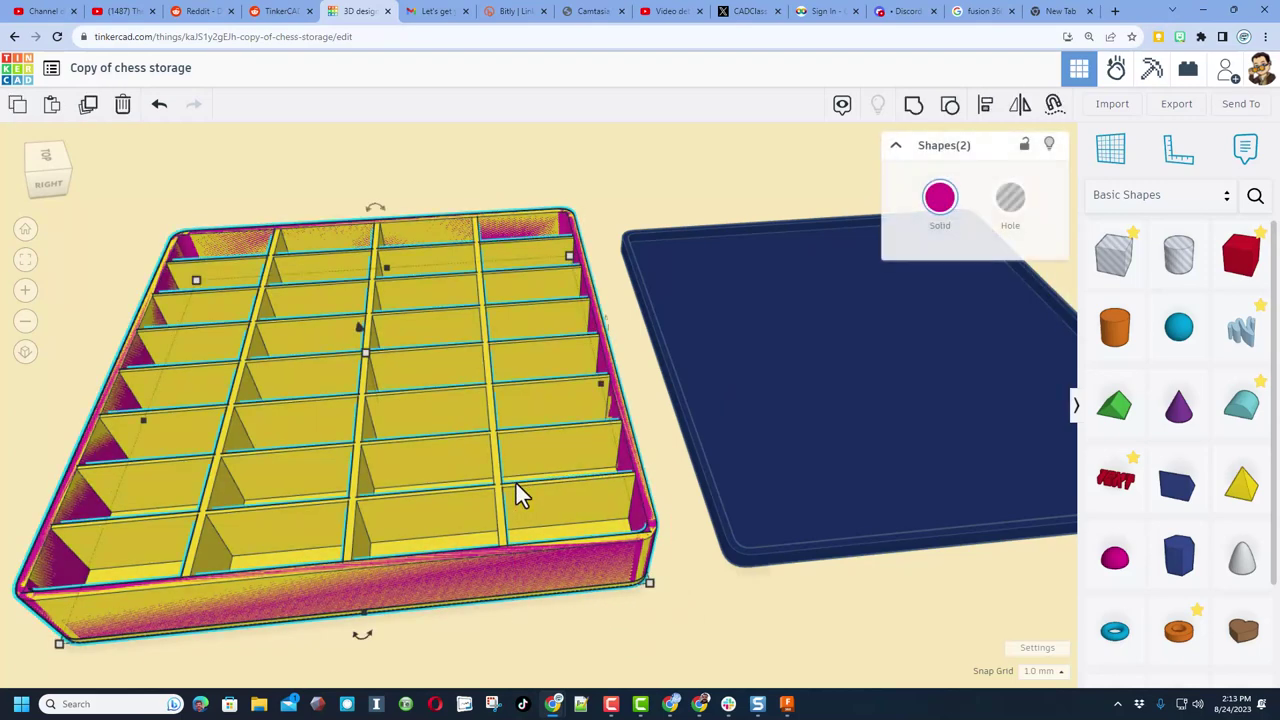
key(ctrl+g)
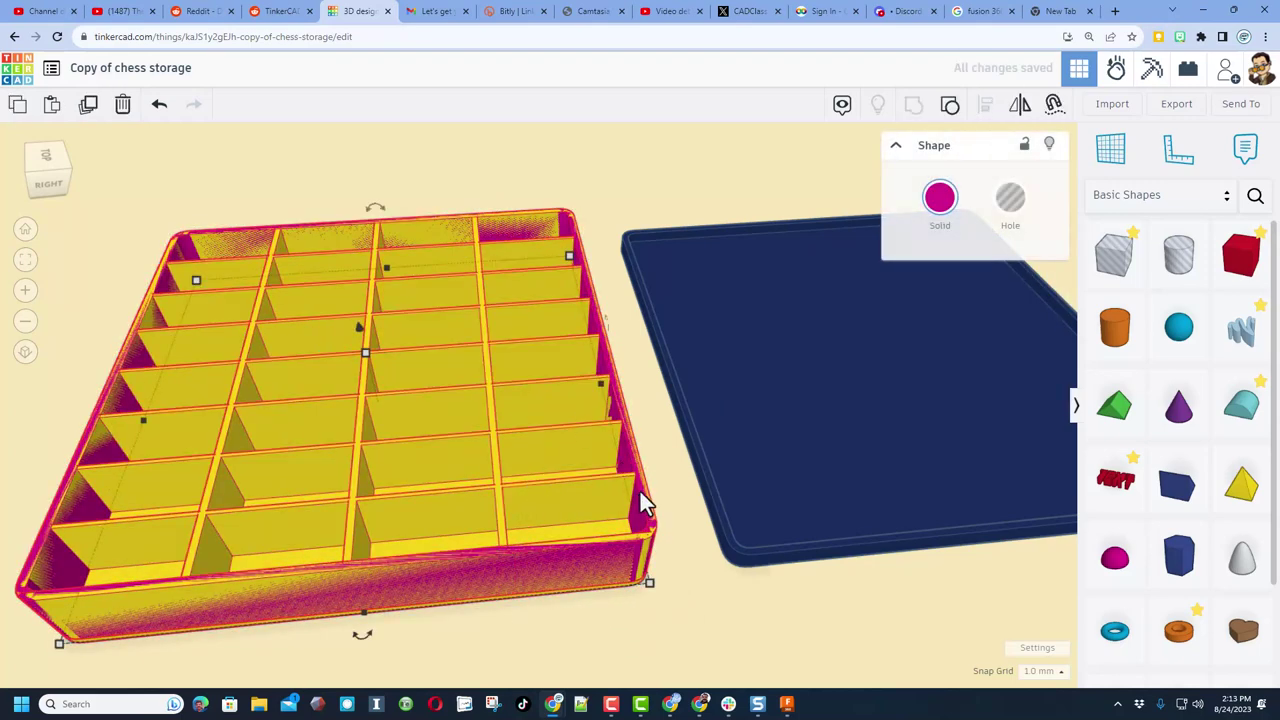
right_drag(571, 371, 591, 591)
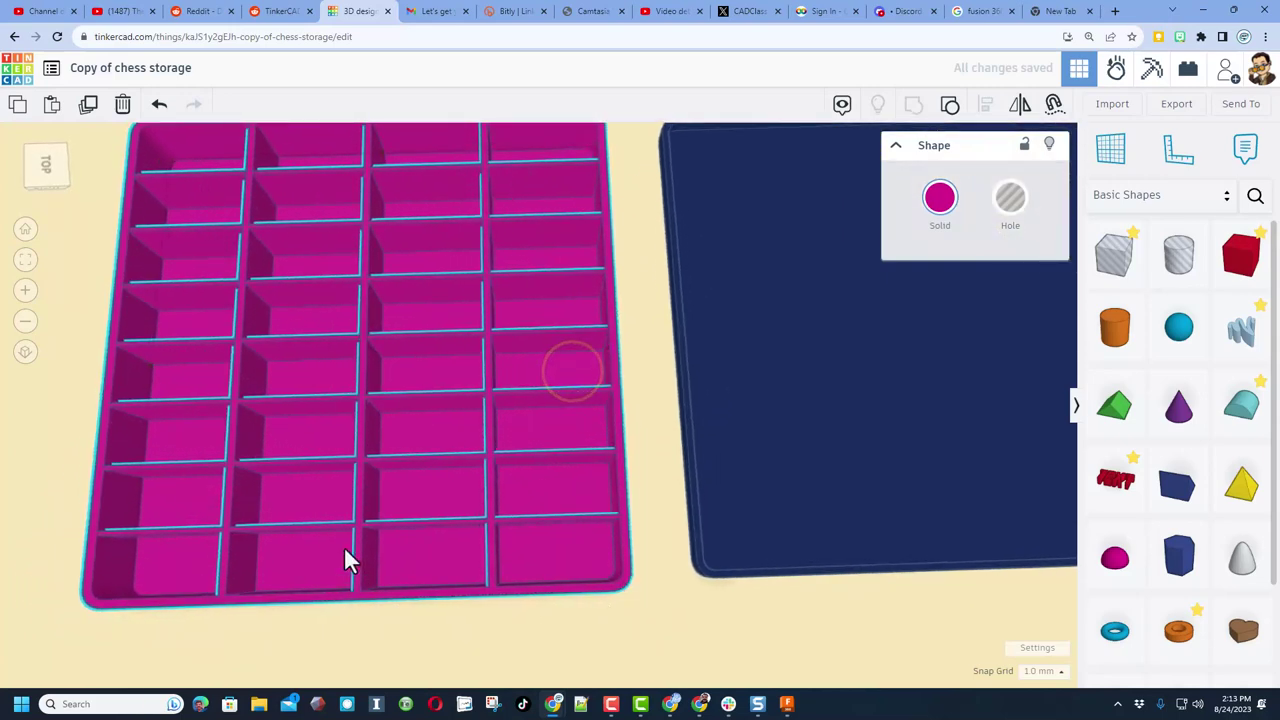
right_drag(349, 562, 214, 363)
right_drag(323, 317, 297, 437)
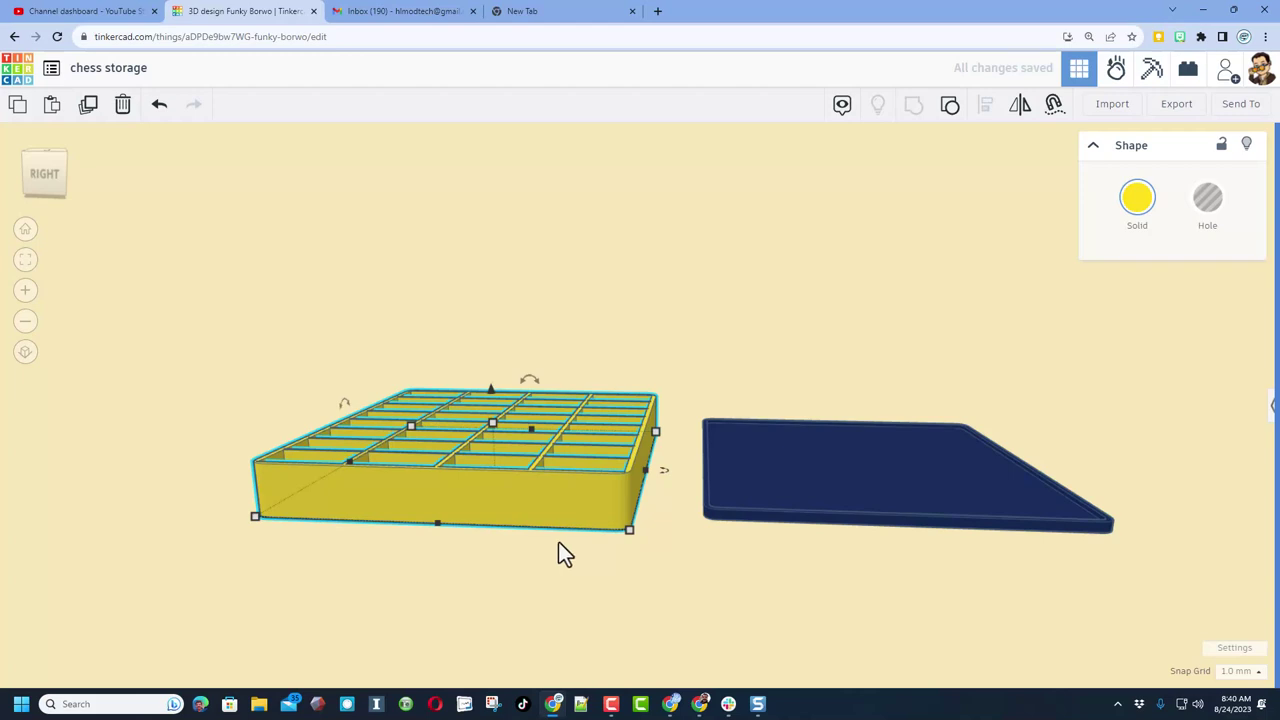
Export only the selected tray as STL, saved as chess storage bottom.stl
mouse_move(560, 551)
right_down()
mouse_move(569, 600)
mouse_move(577, 565)
right_up()
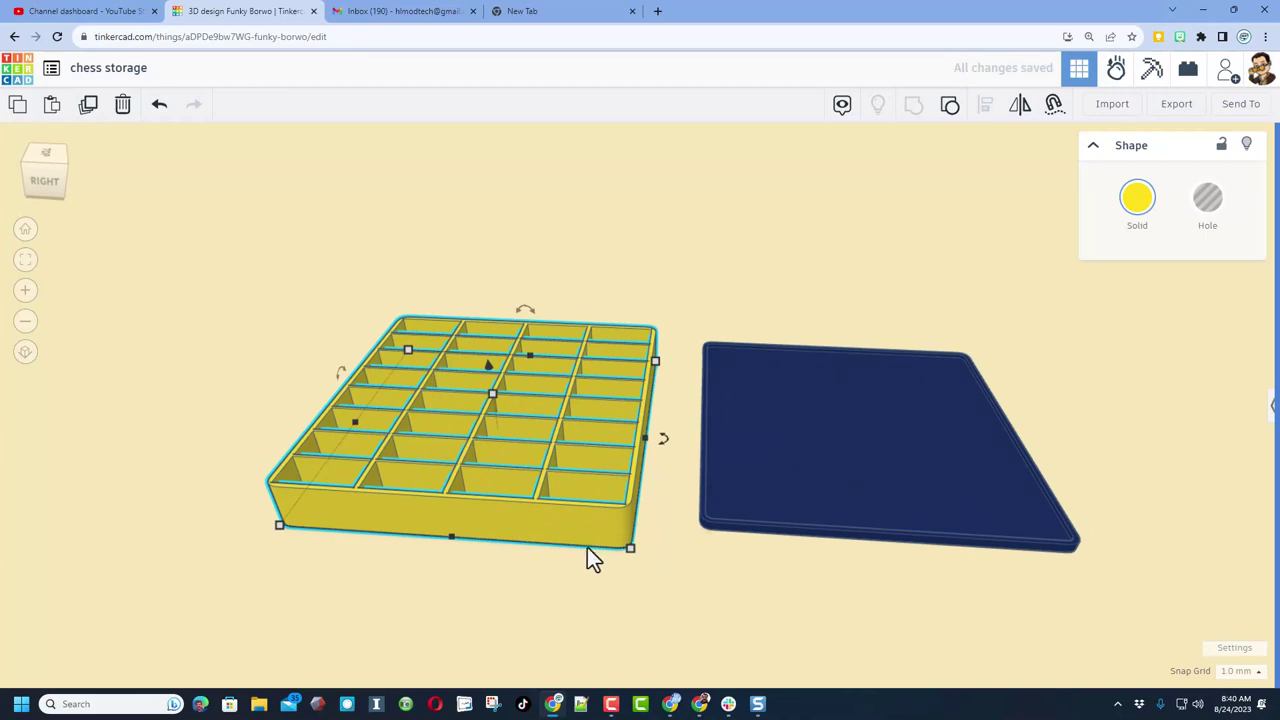
click(1172, 104)
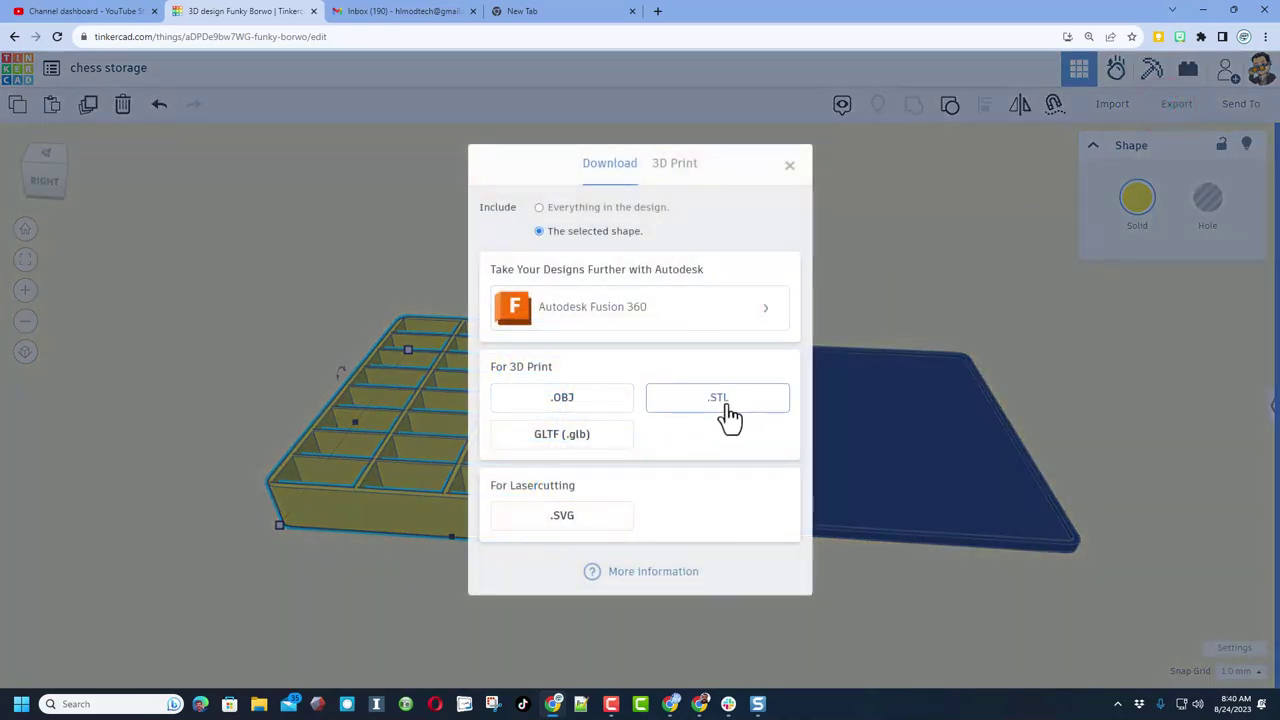
click(545, 206)
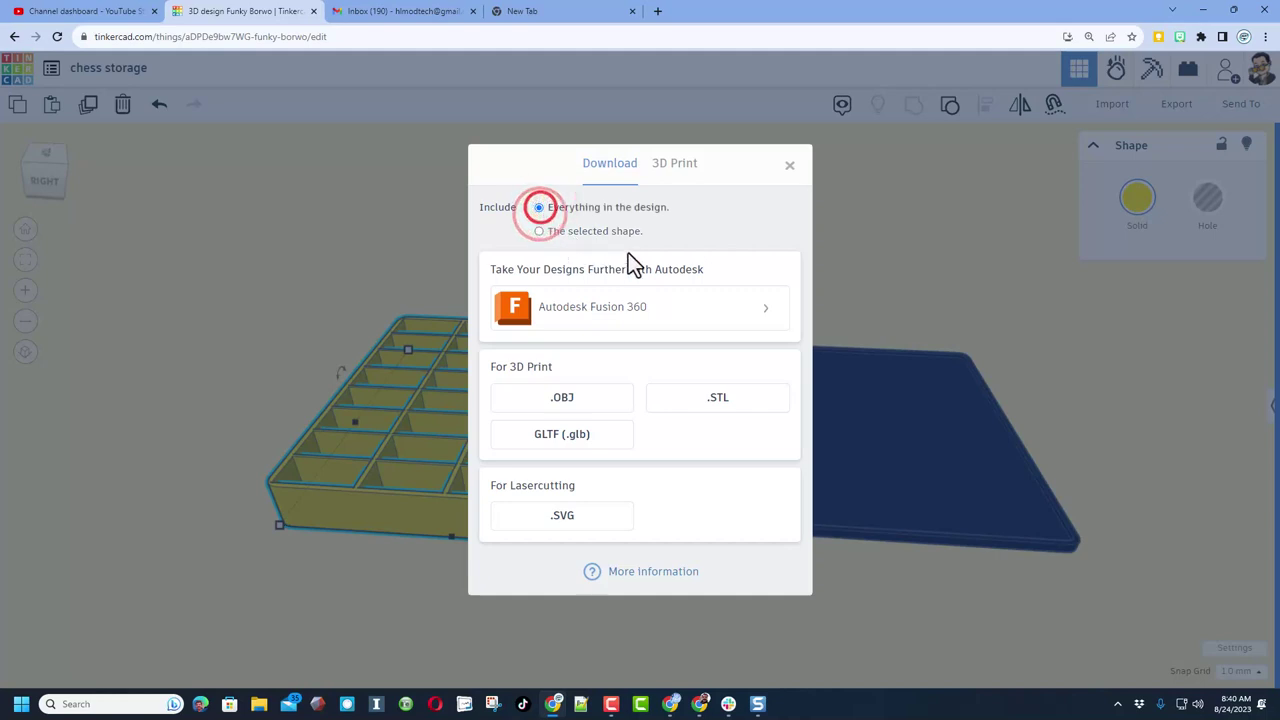
click(541, 233)
click(722, 402)
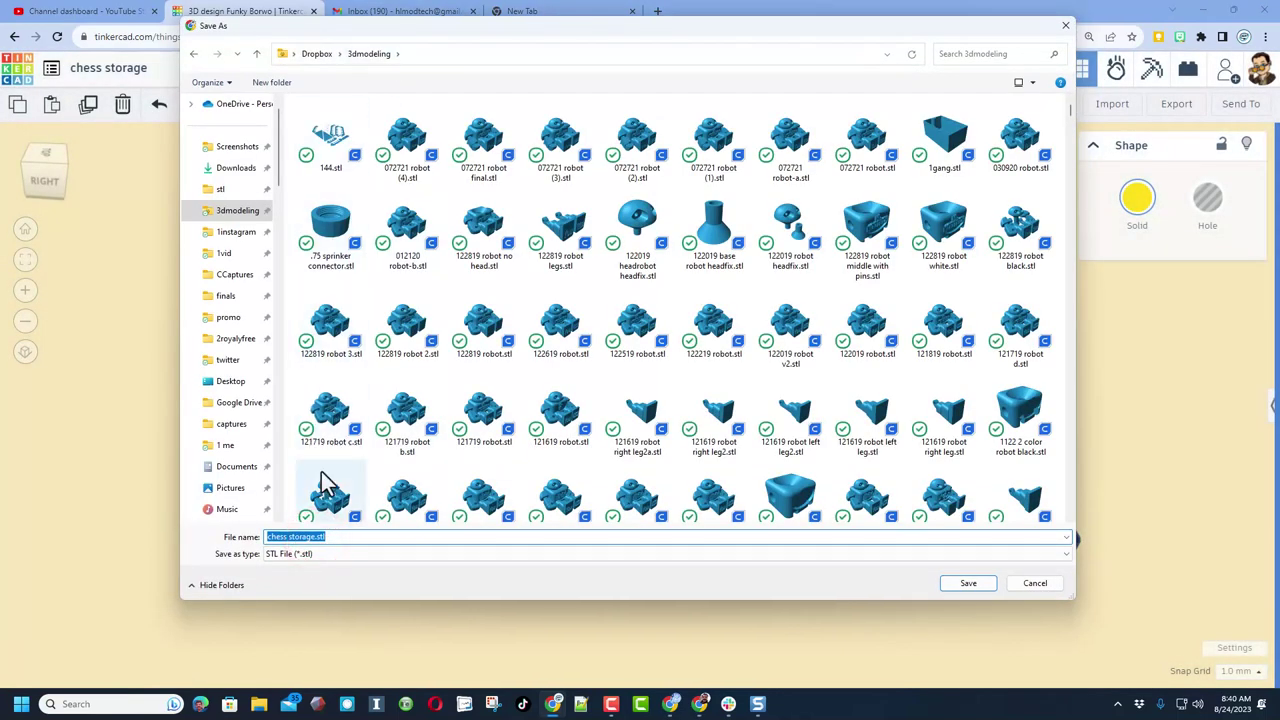
click(314, 537)
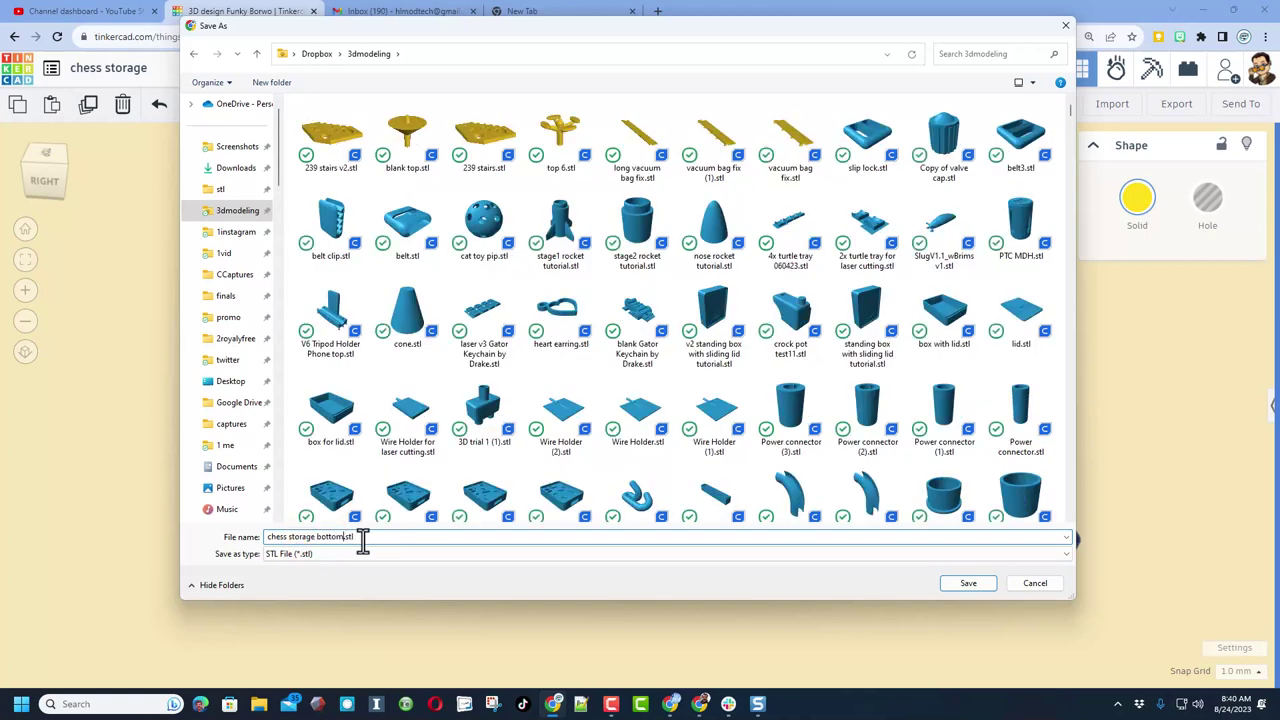
click(968, 584)
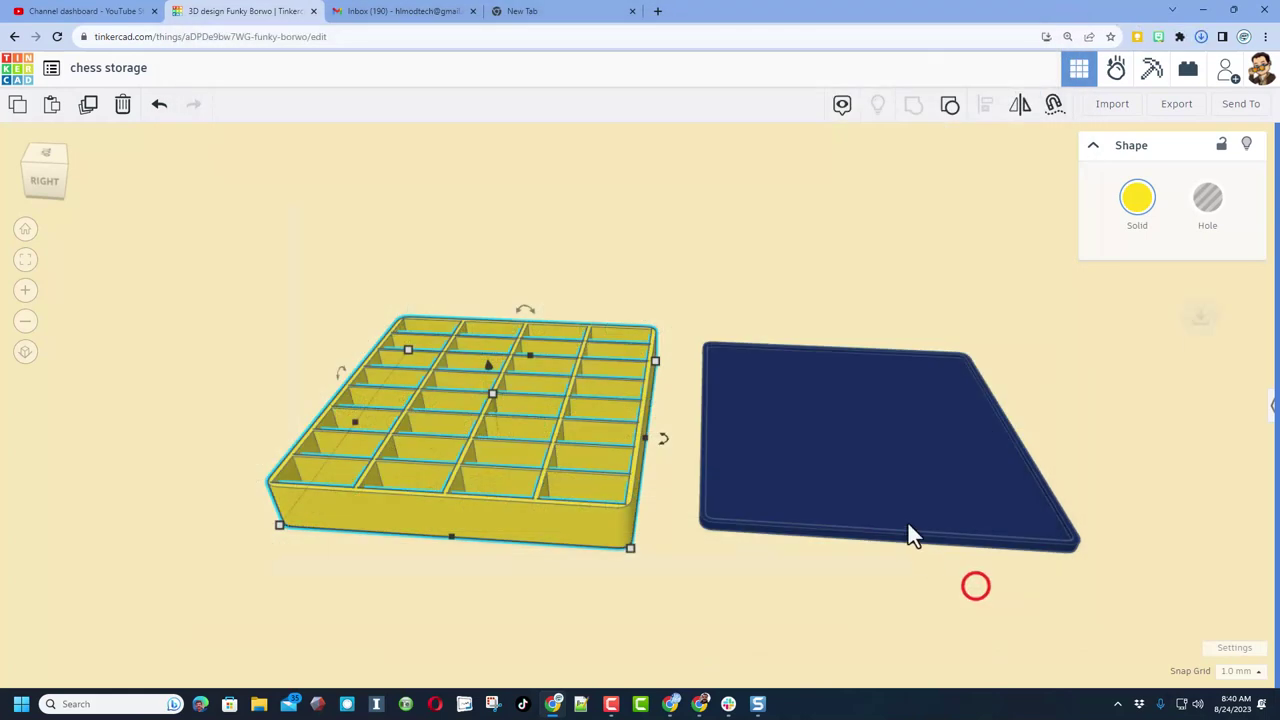
Export the navy lid as an STL file and return to the designs dashboard
click(904, 510)
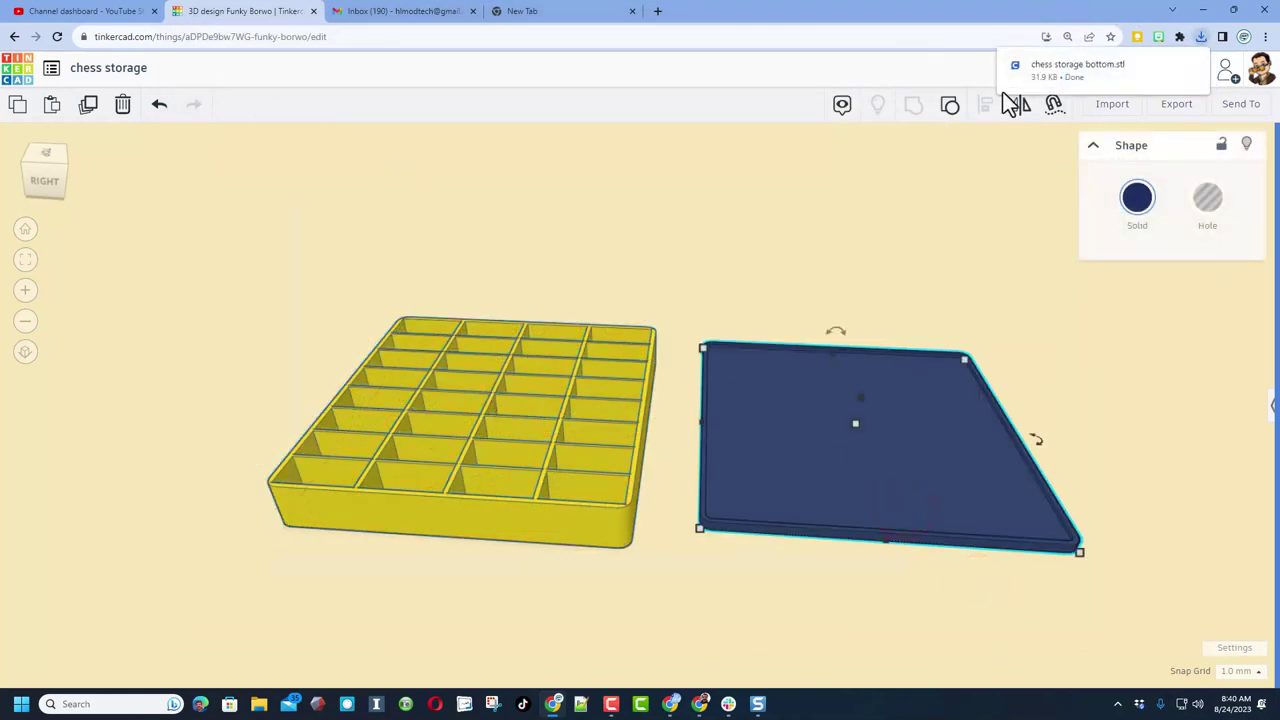
click(1170, 108)
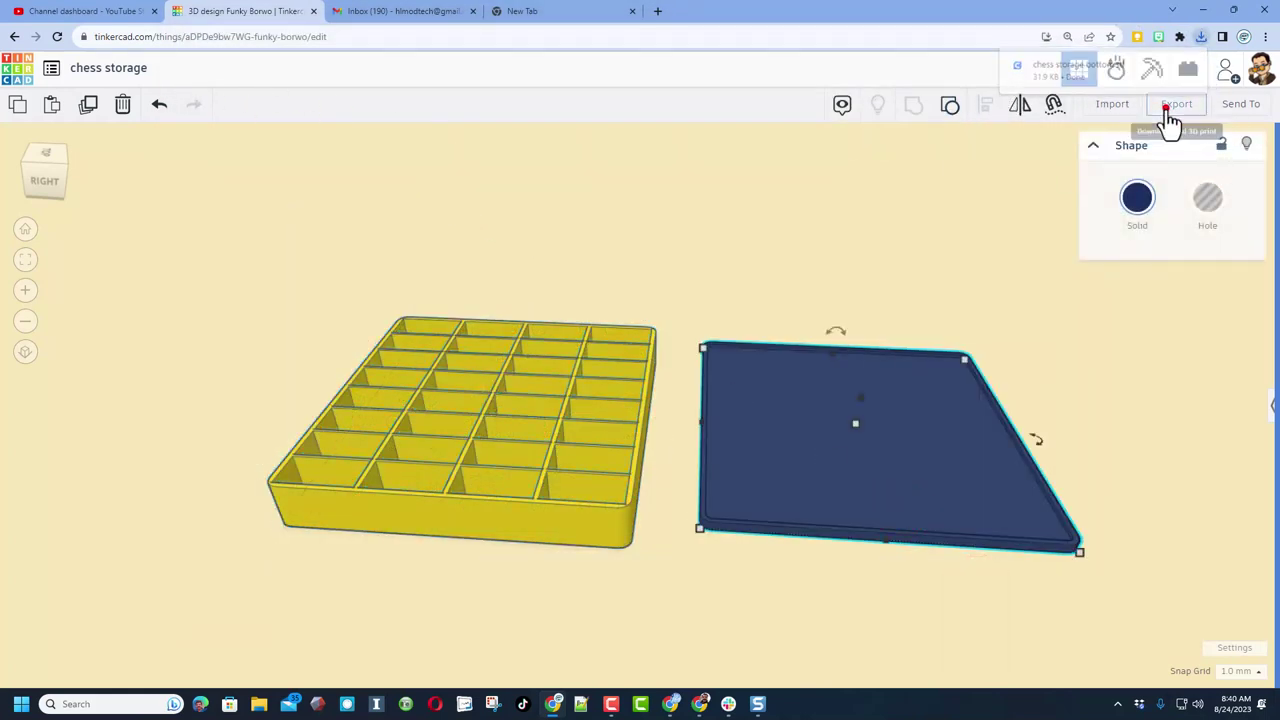
click(712, 396)
right_drag(380, 183, 238, 134)
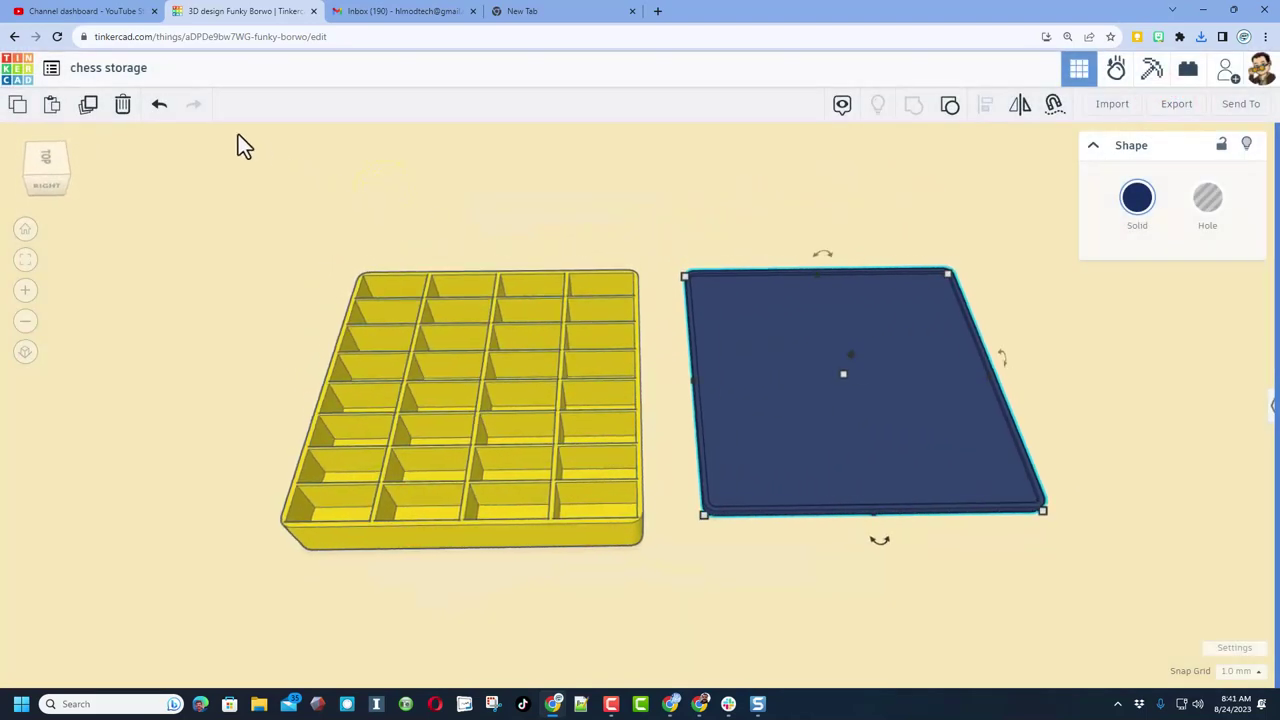
click(25, 80)
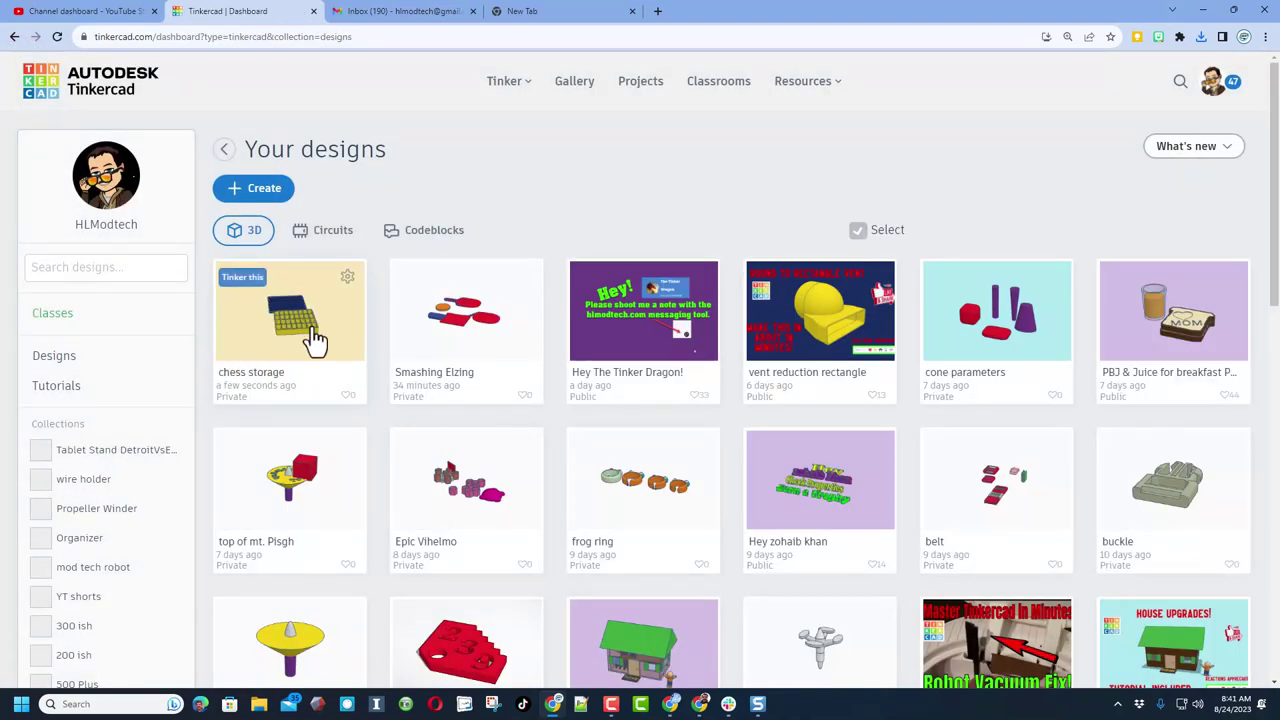
Add a tutorial description and chess storage and storage box tags to the design's properties
click(348, 283)
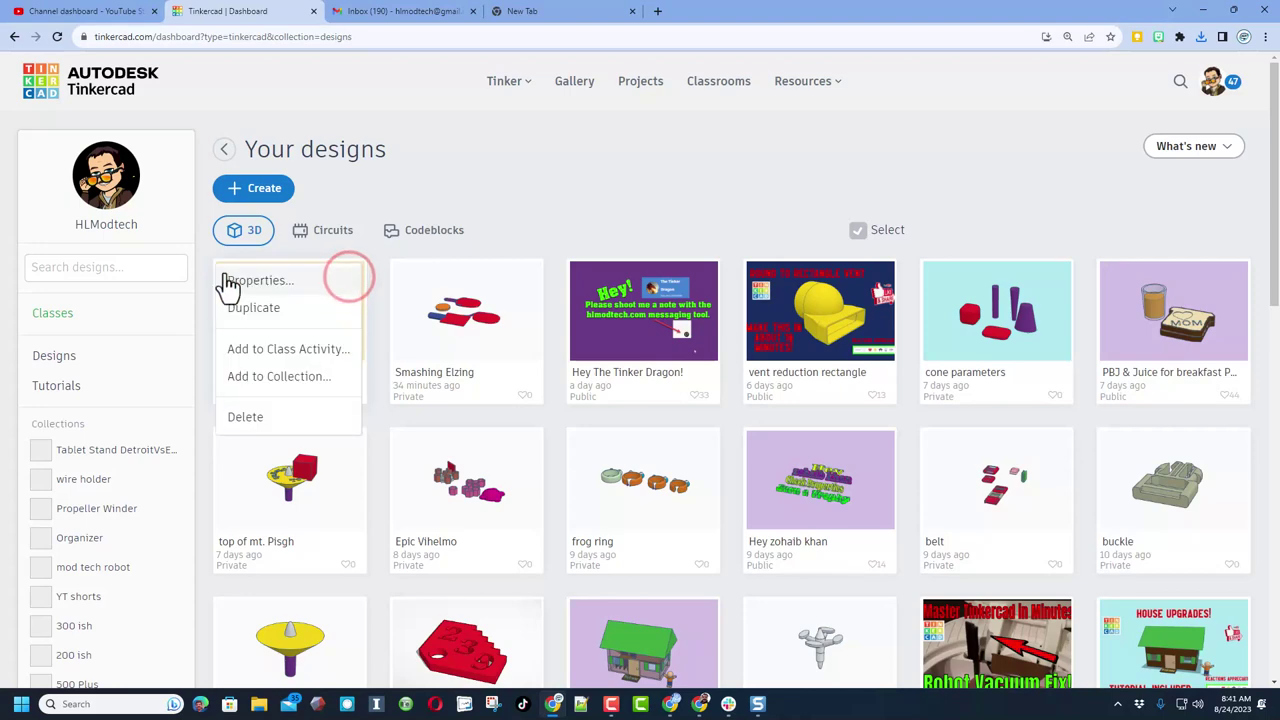
click(322, 289)
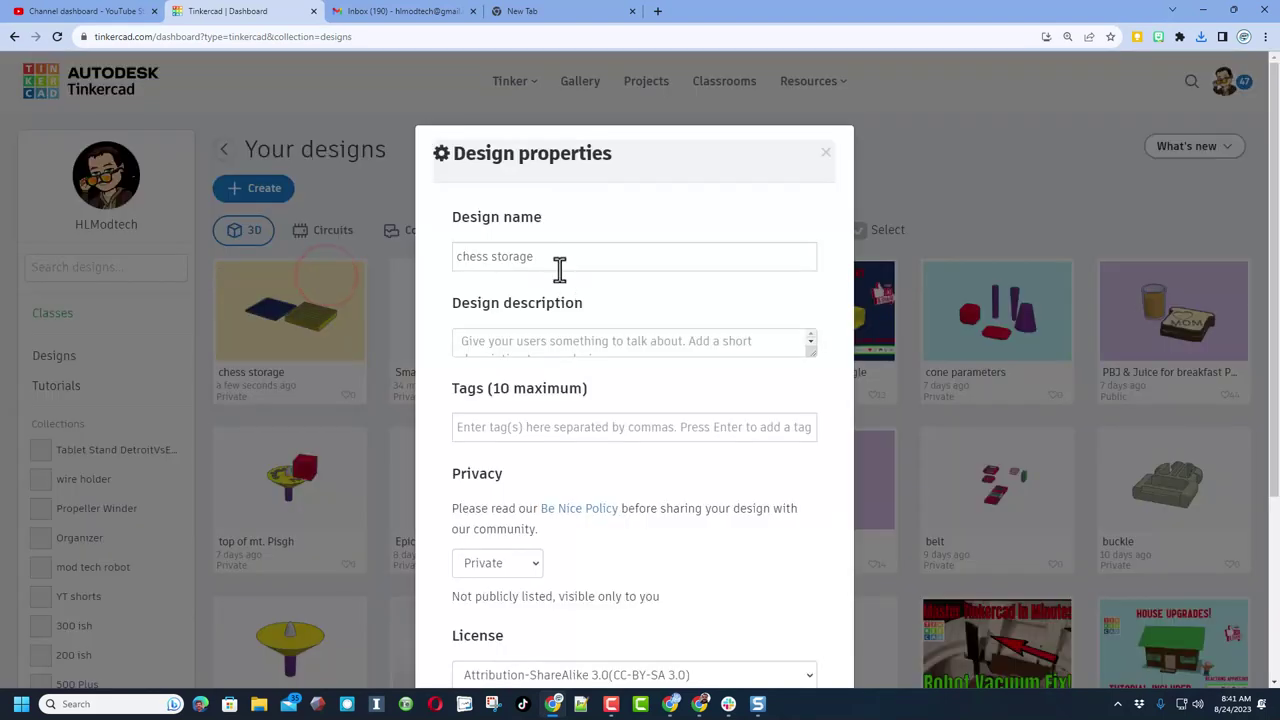
drag(812, 356, 802, 473)
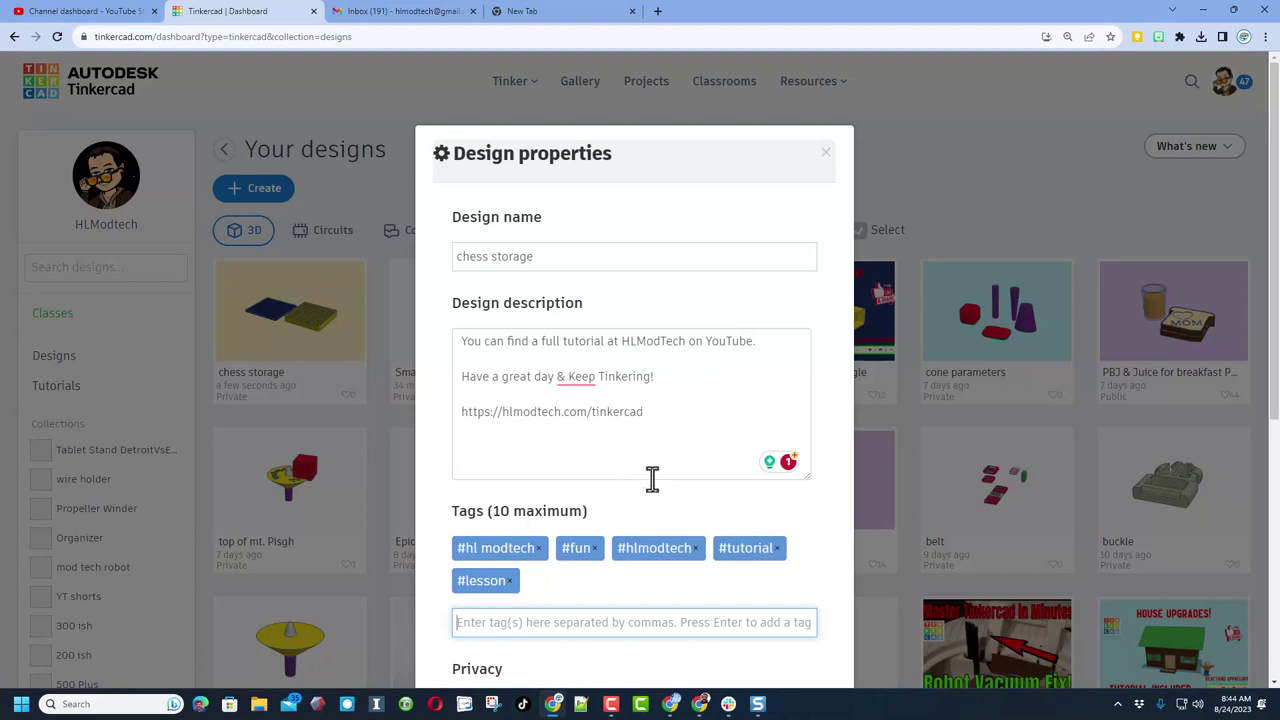
scroll(652, 479, down, 1)
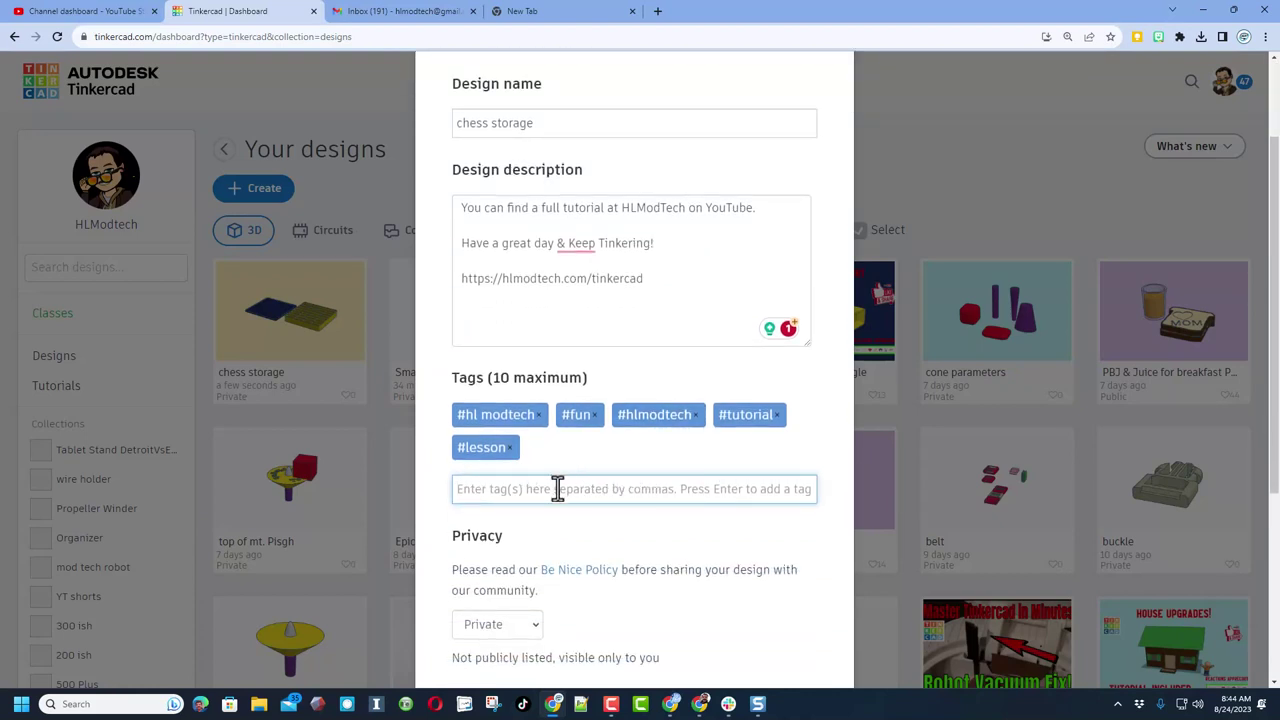
text(chess storage, storage box)
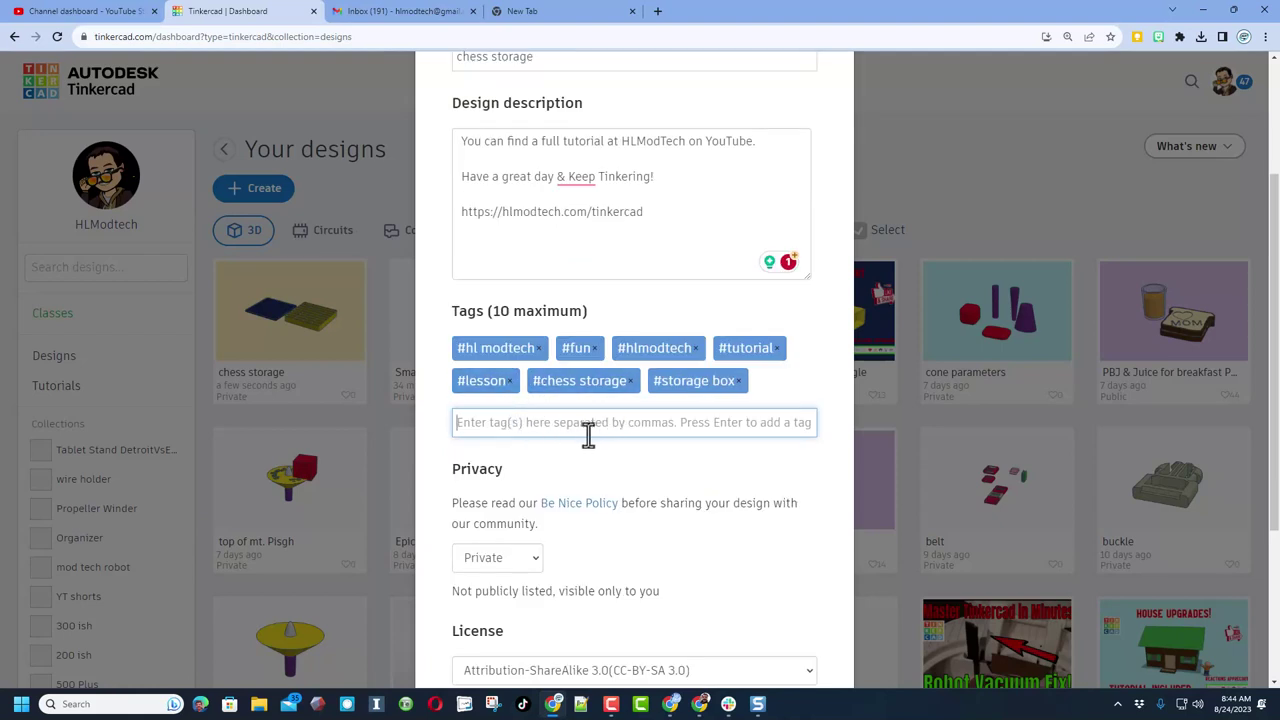
scroll(619, 492, down, 2)
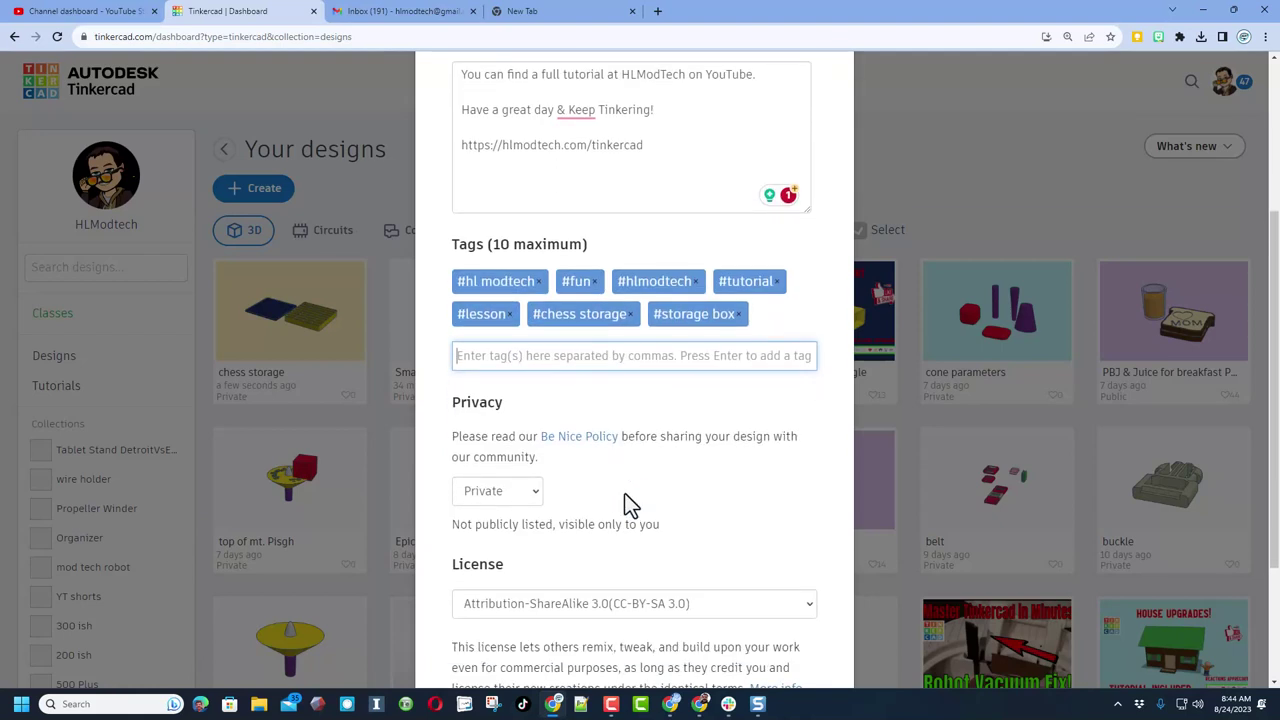
Make the design Public under a CC-BY-ND 3.0 license and save the properties
click(514, 426)
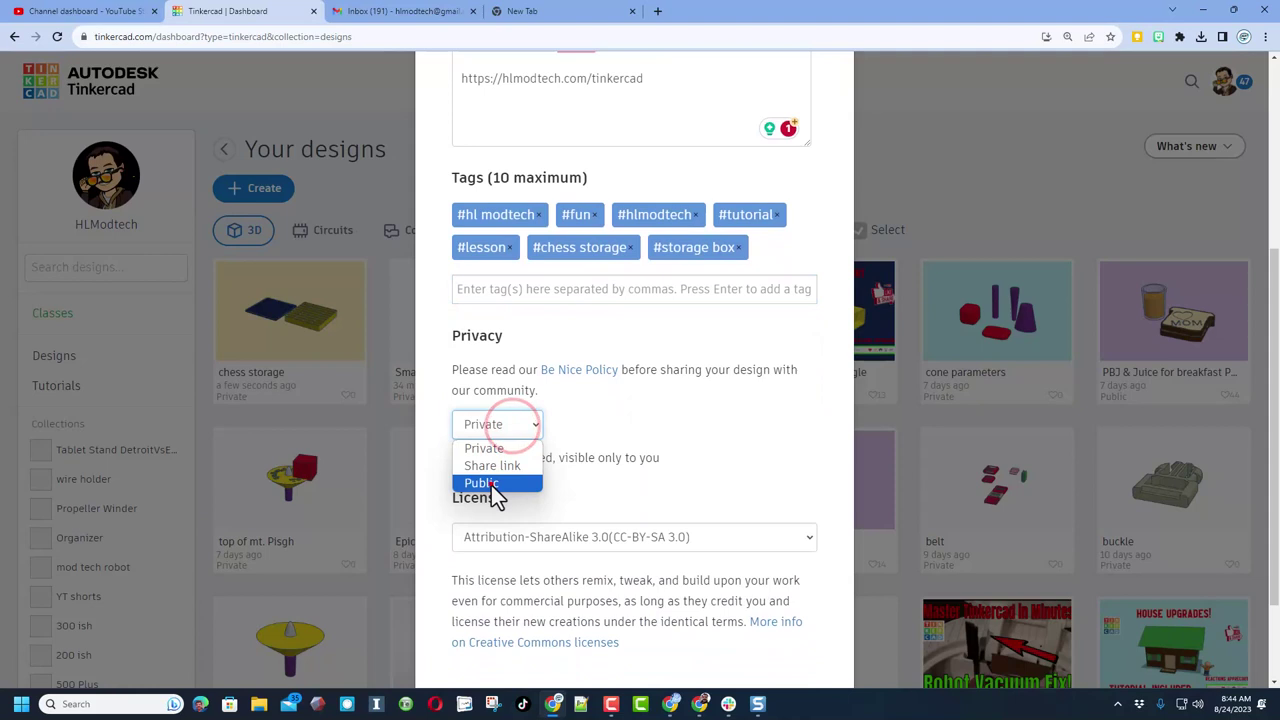
click(486, 482)
click(606, 540)
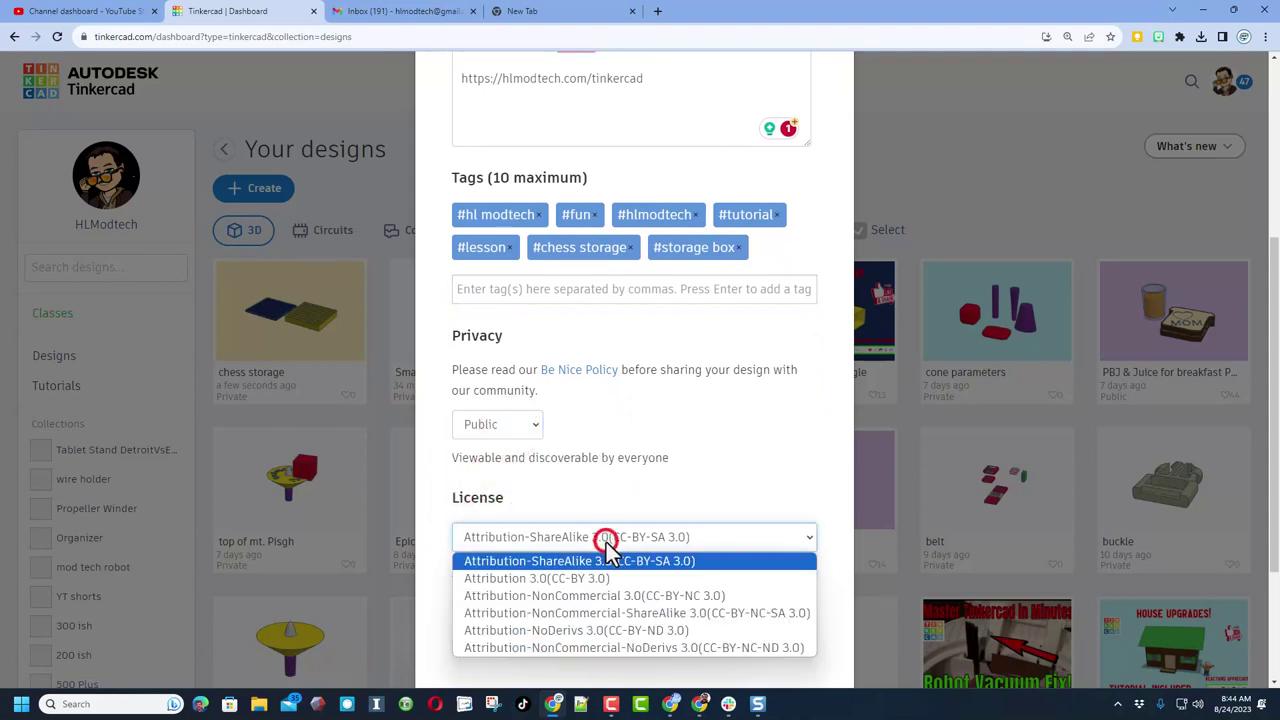
click(560, 632)
scroll(648, 410, up, 6)
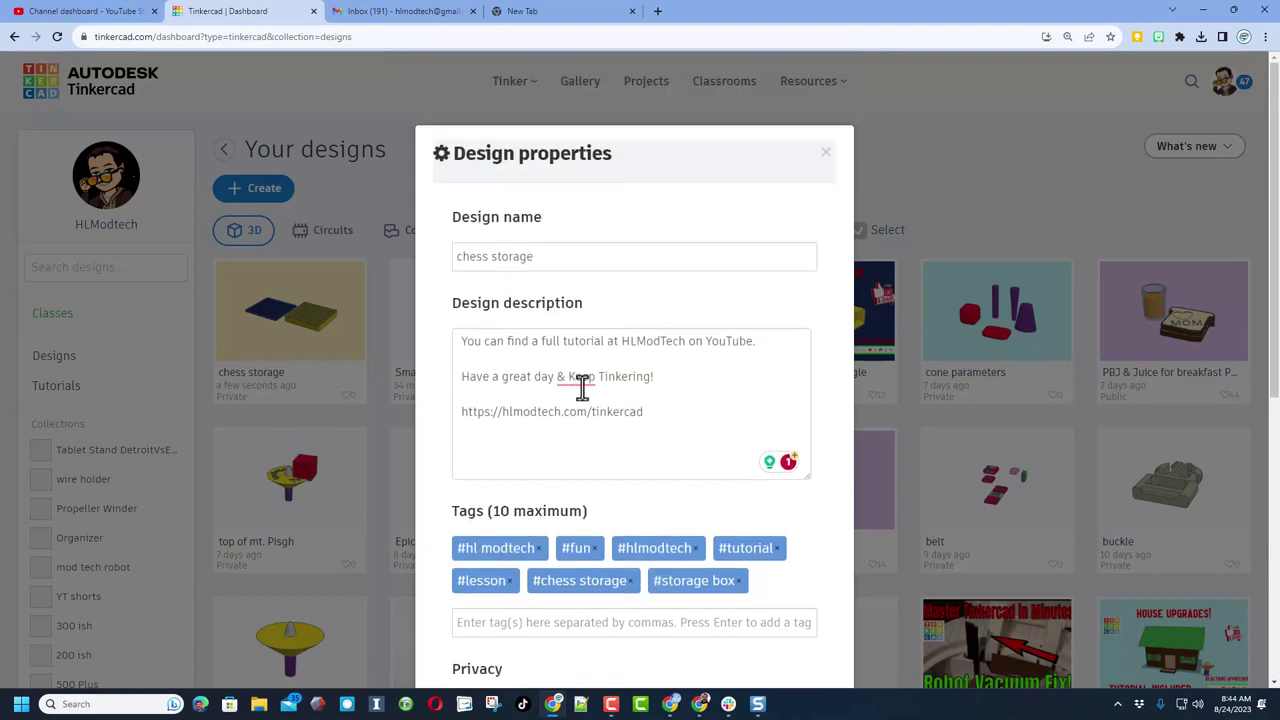
scroll(697, 473, down, 5)
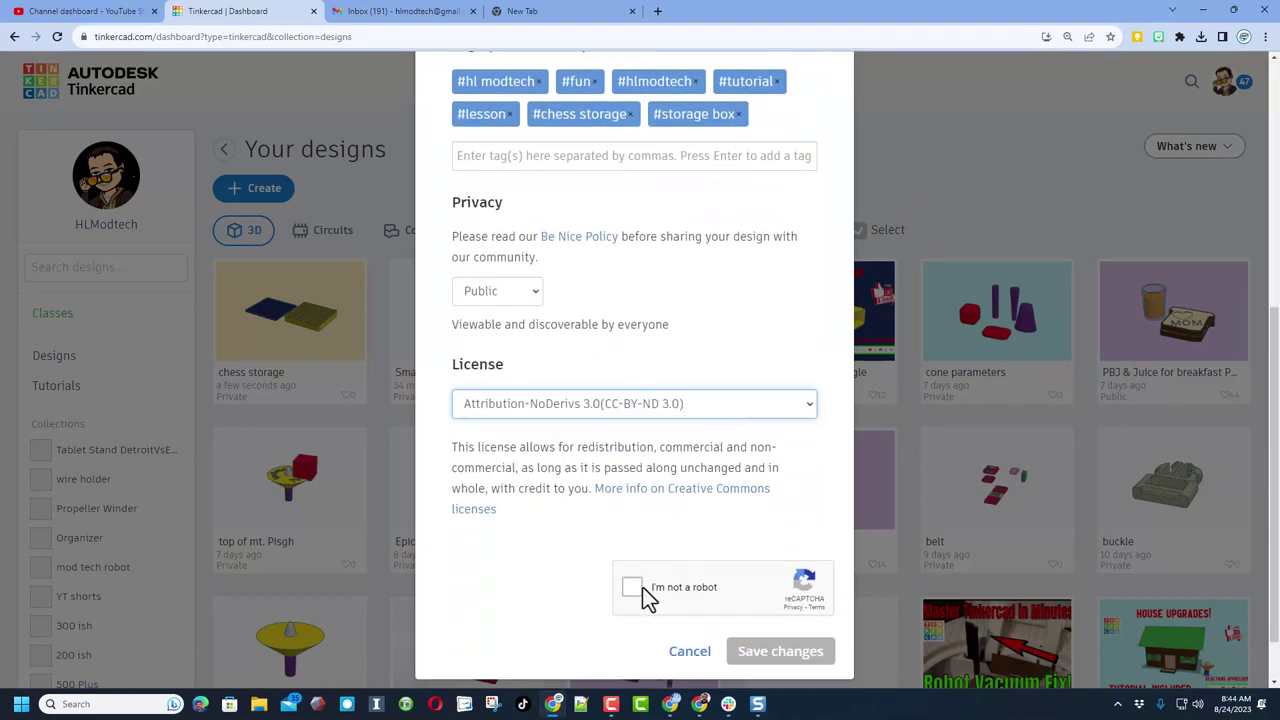
click(632, 587)
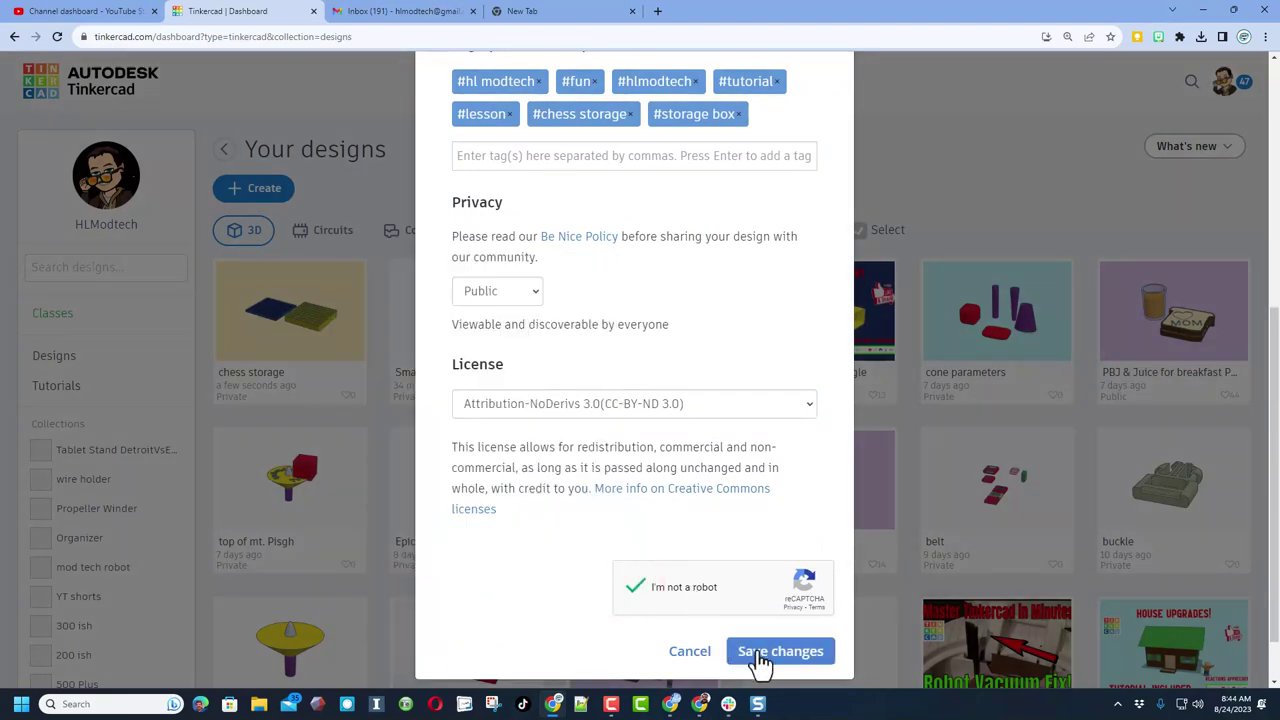
click(778, 651)
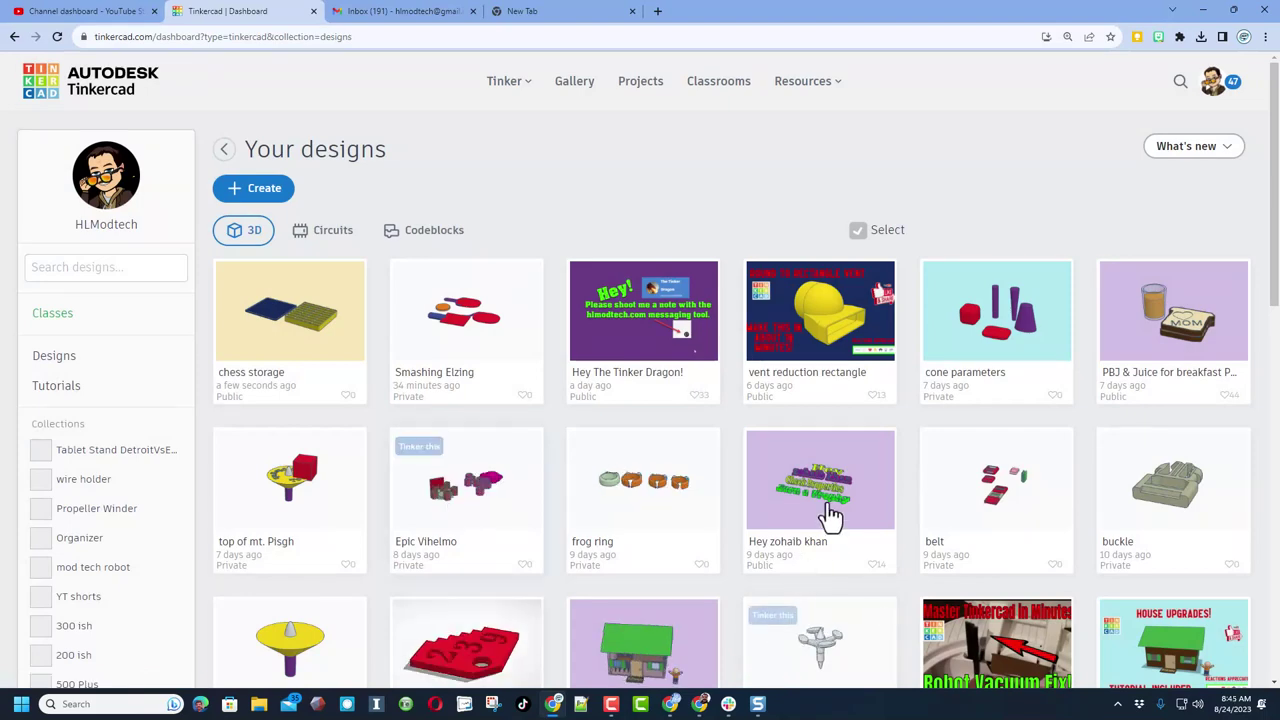
click(563, 84)
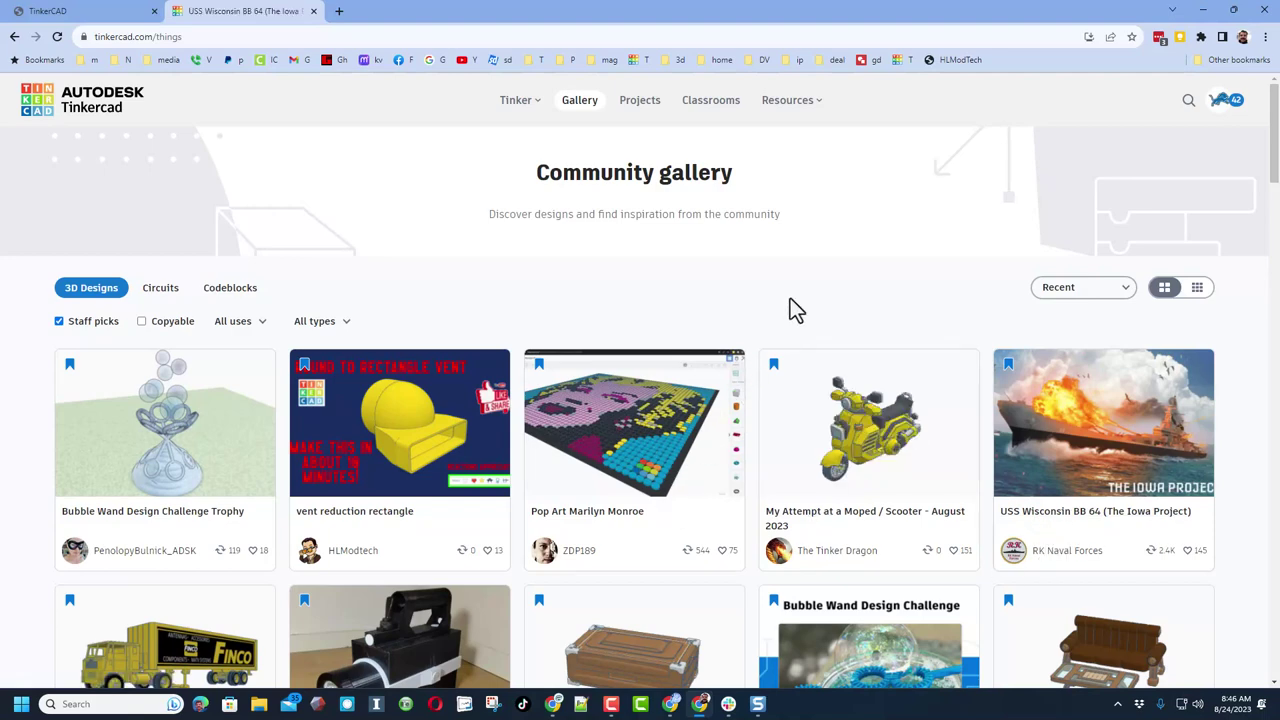
Add a reaction to the USS Wisconsin BB 64 staff pick, then return to the gallery
click(1062, 438)
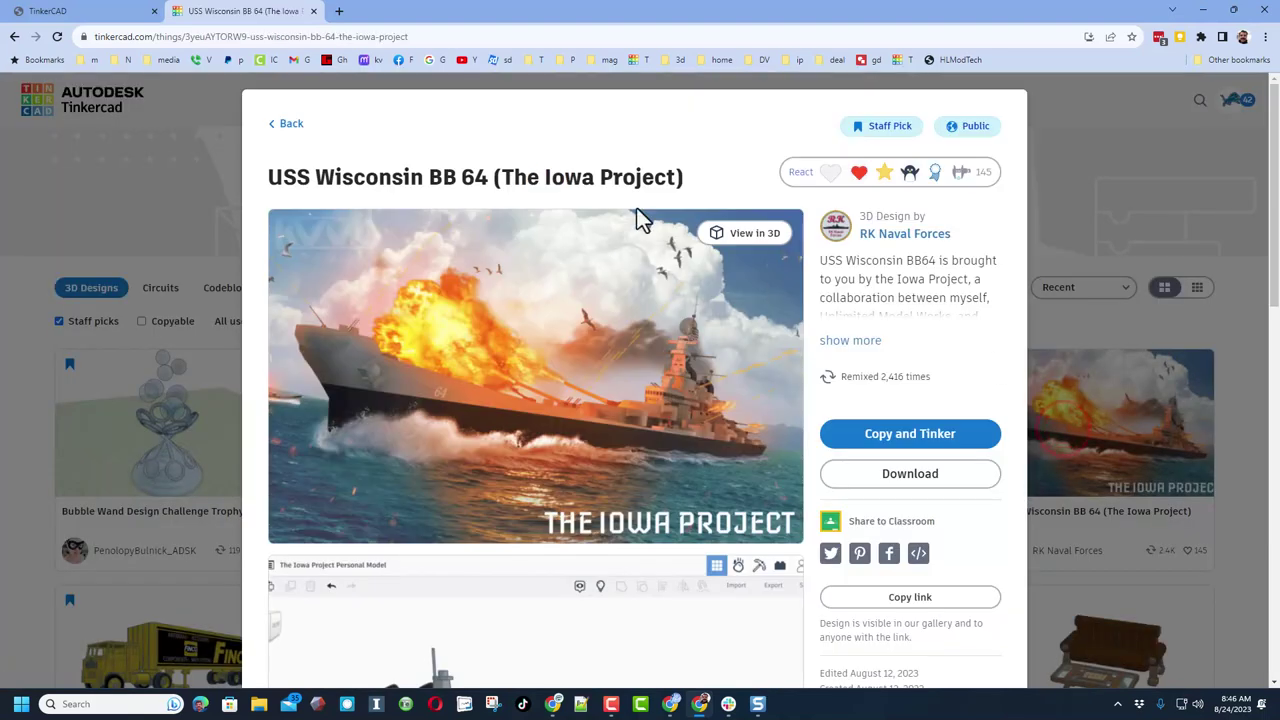
scroll(512, 435, down, 3)
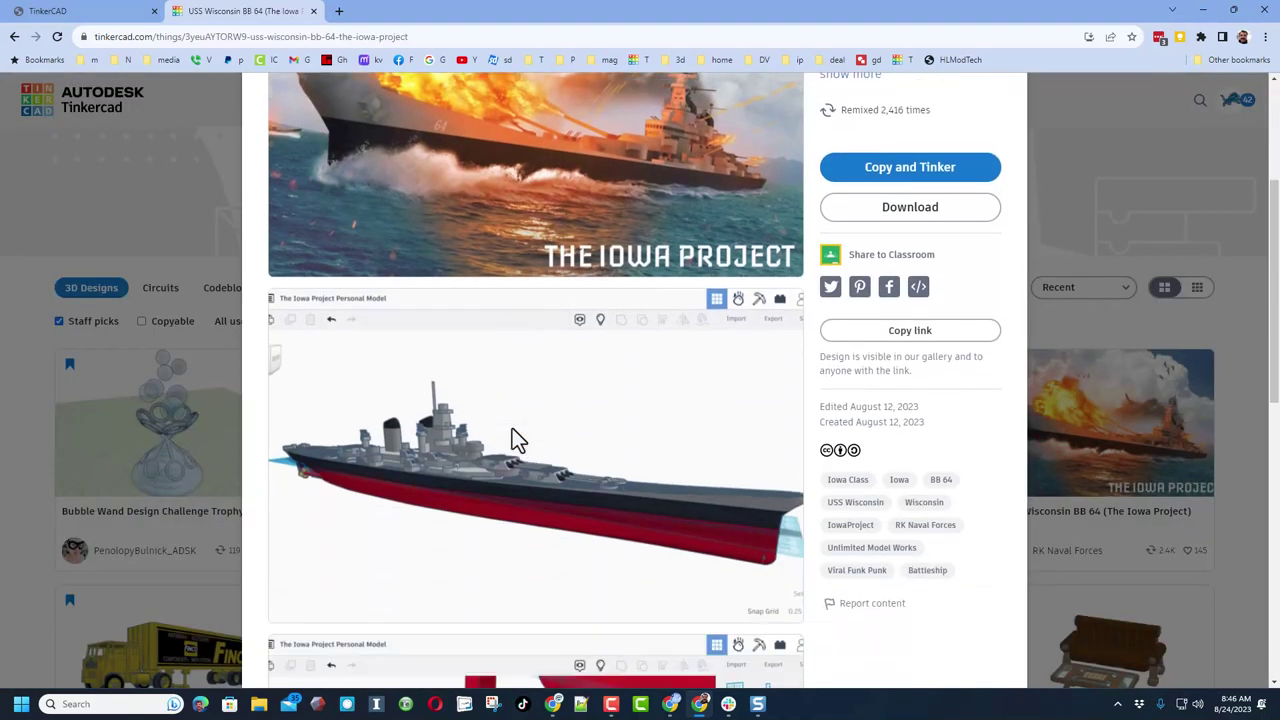
scroll(515, 433, up, 3)
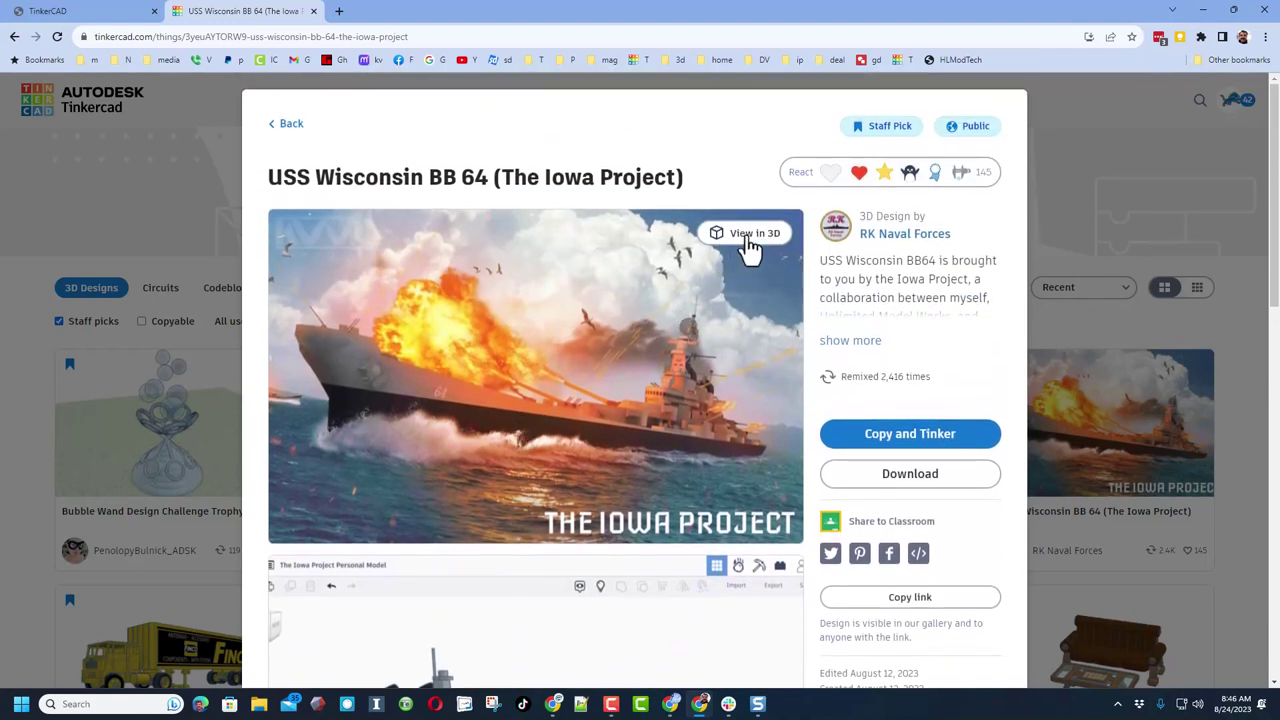
click(871, 177)
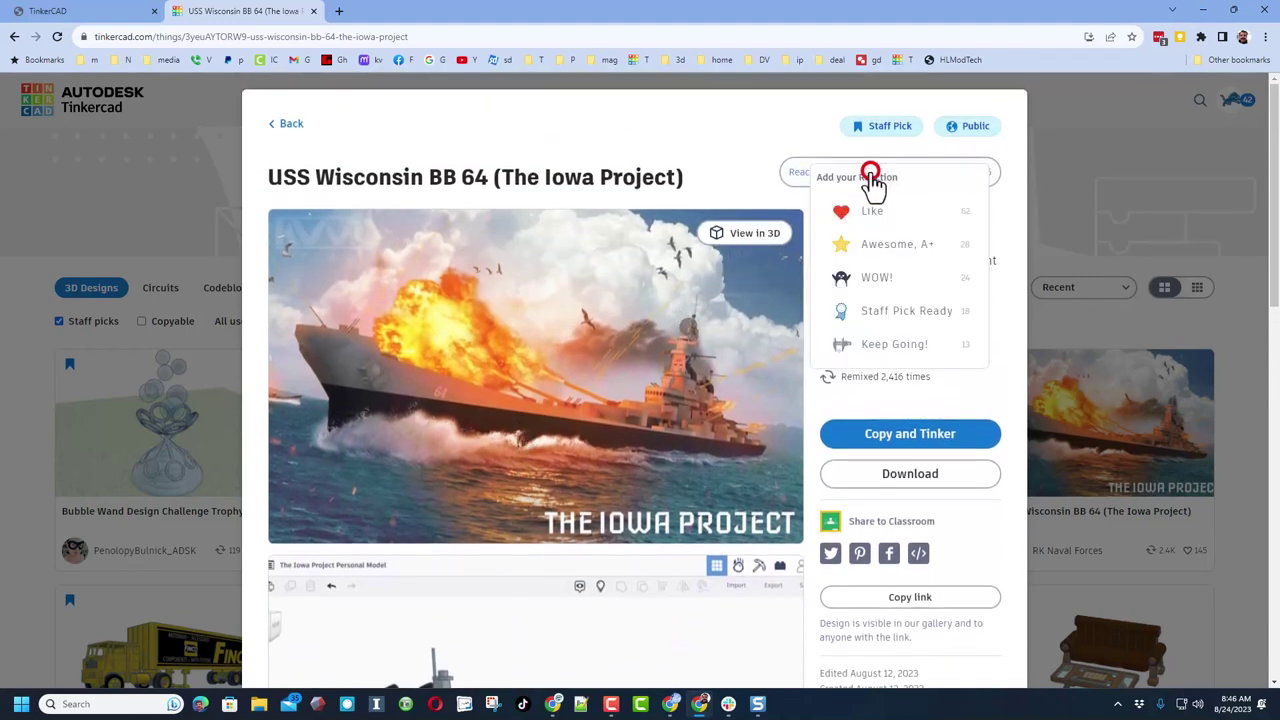
click(877, 312)
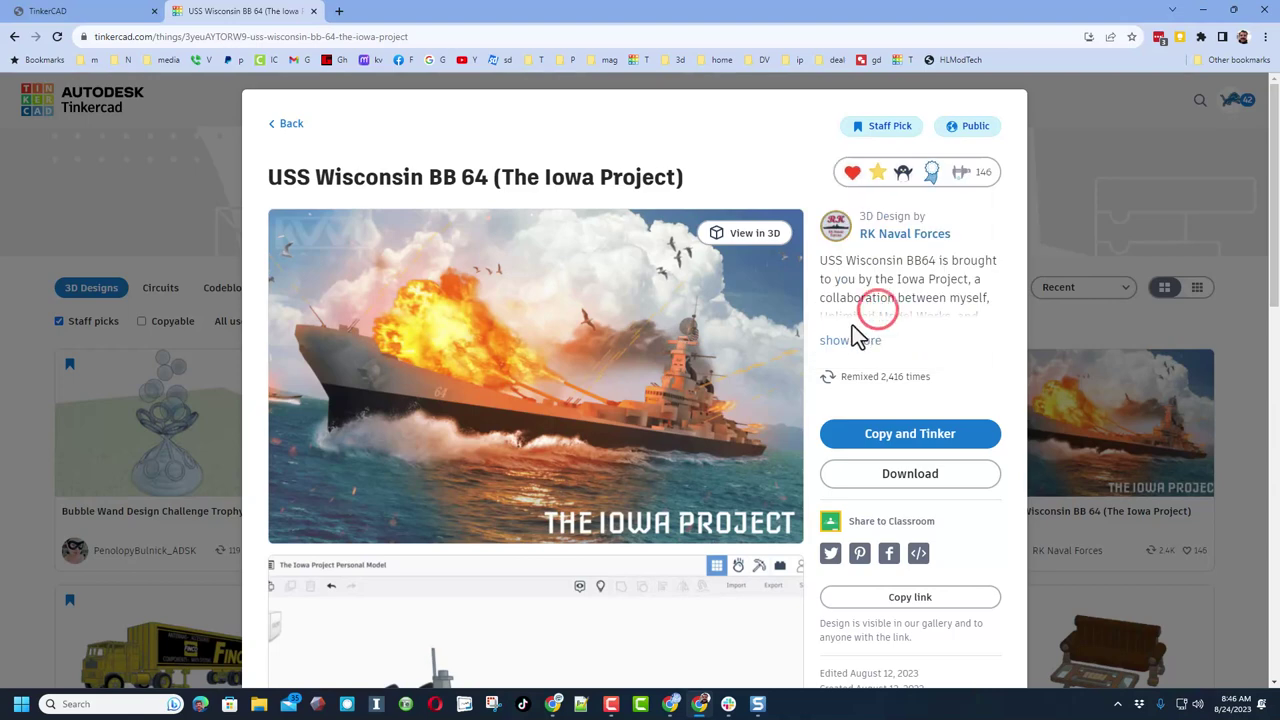
click(71, 324)
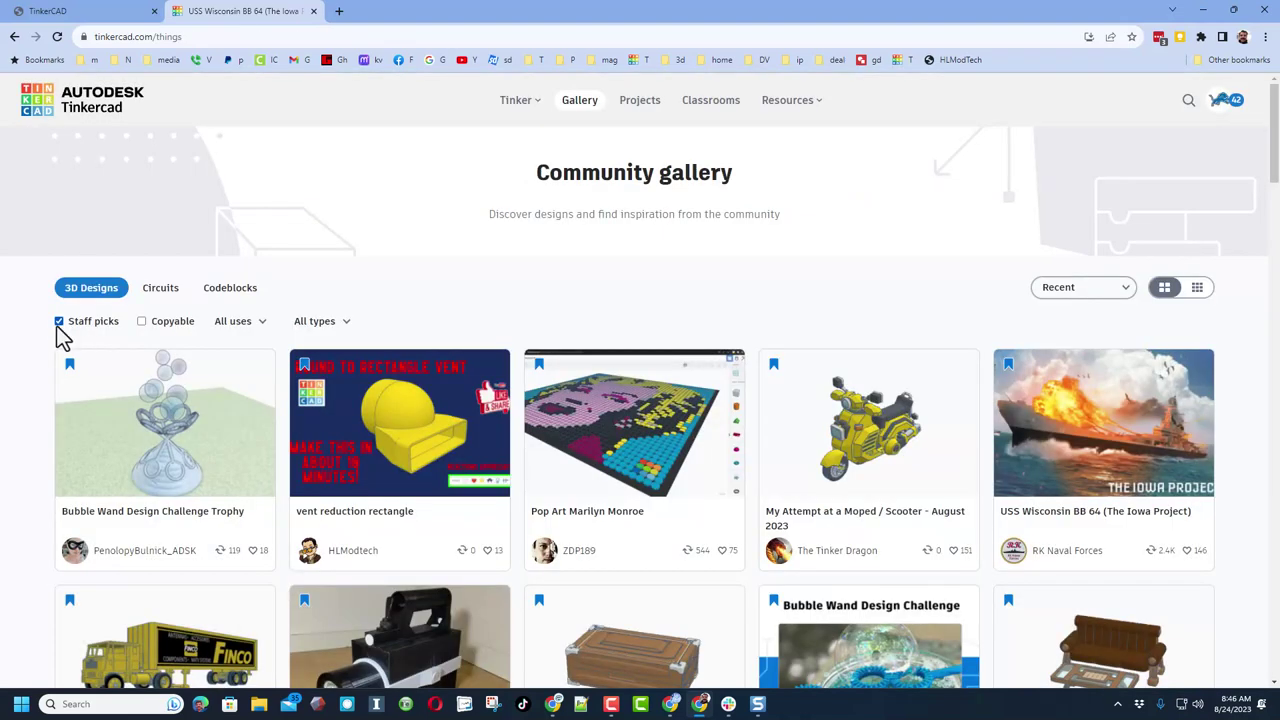
Show all recent designs in the small grid and give 내집마련 a WOW reaction
click(58, 322)
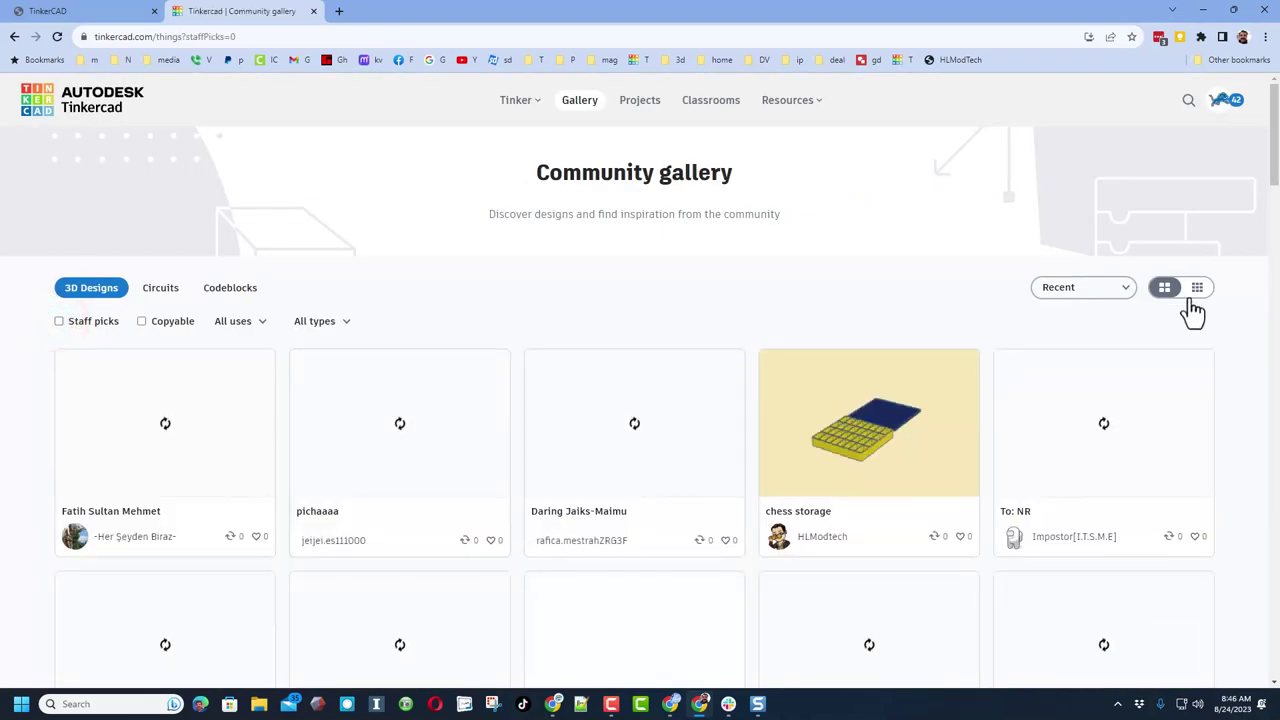
click(1197, 289)
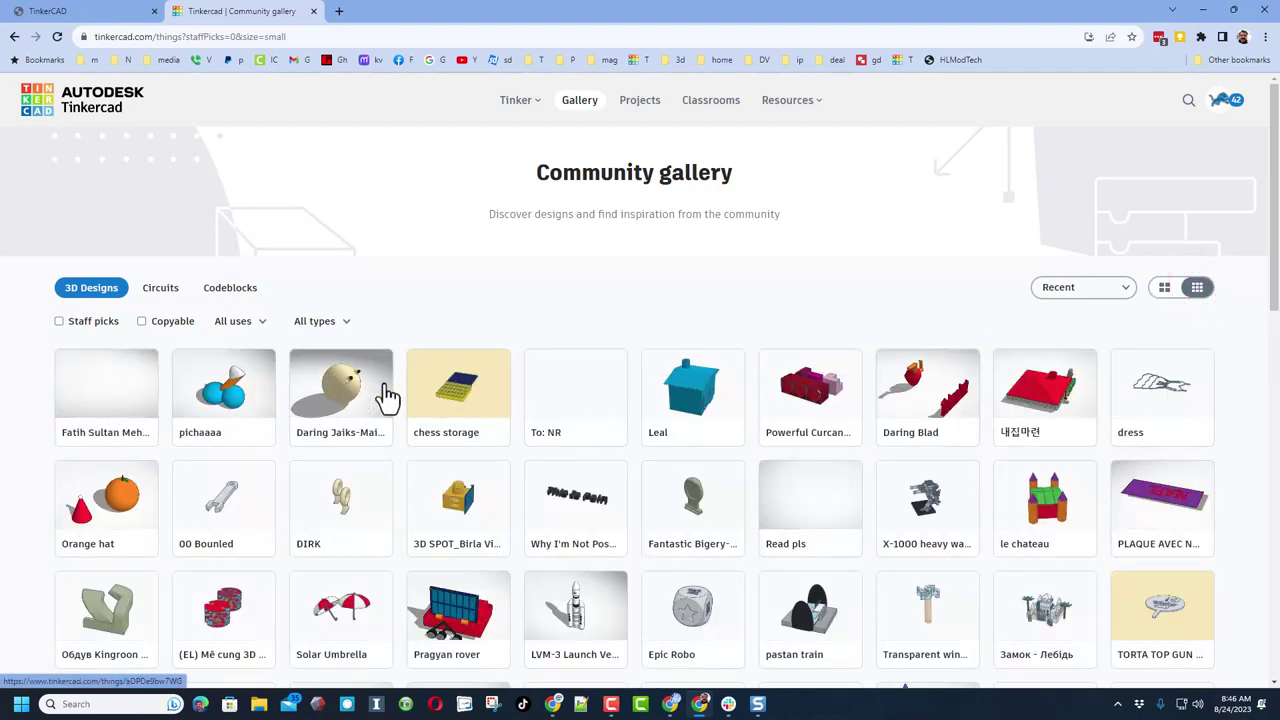
click(430, 388)
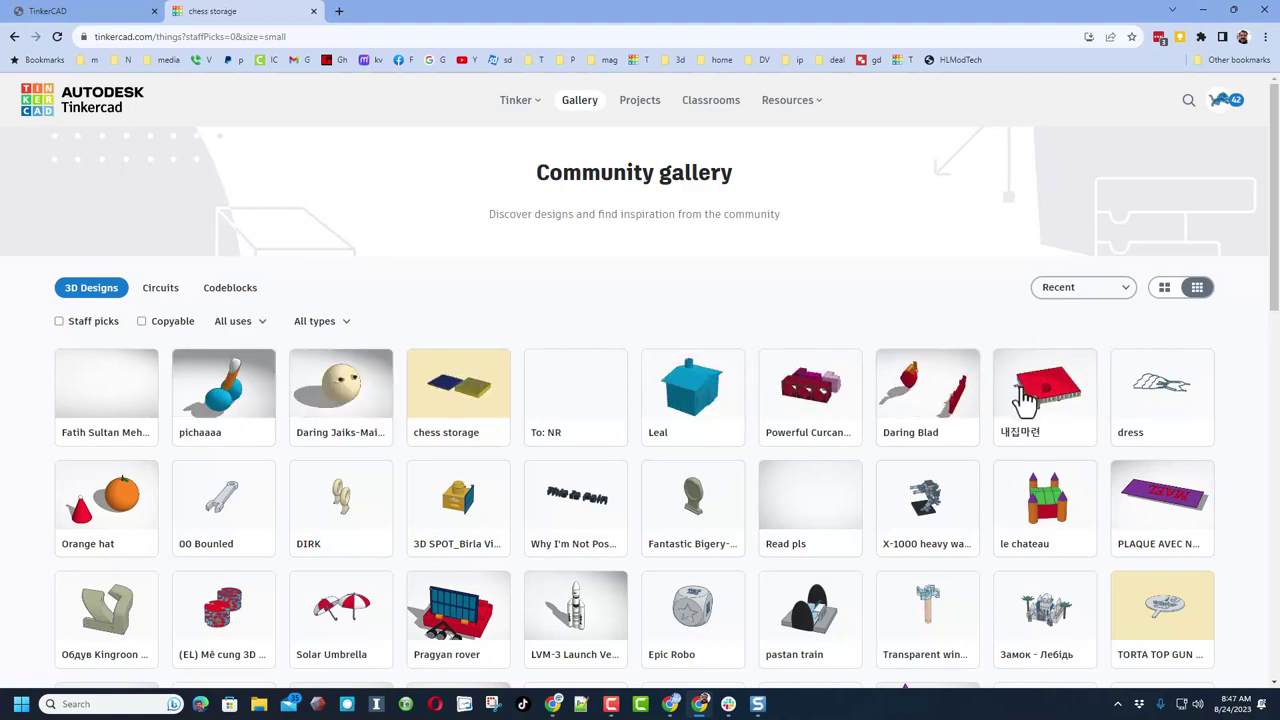
click(1043, 400)
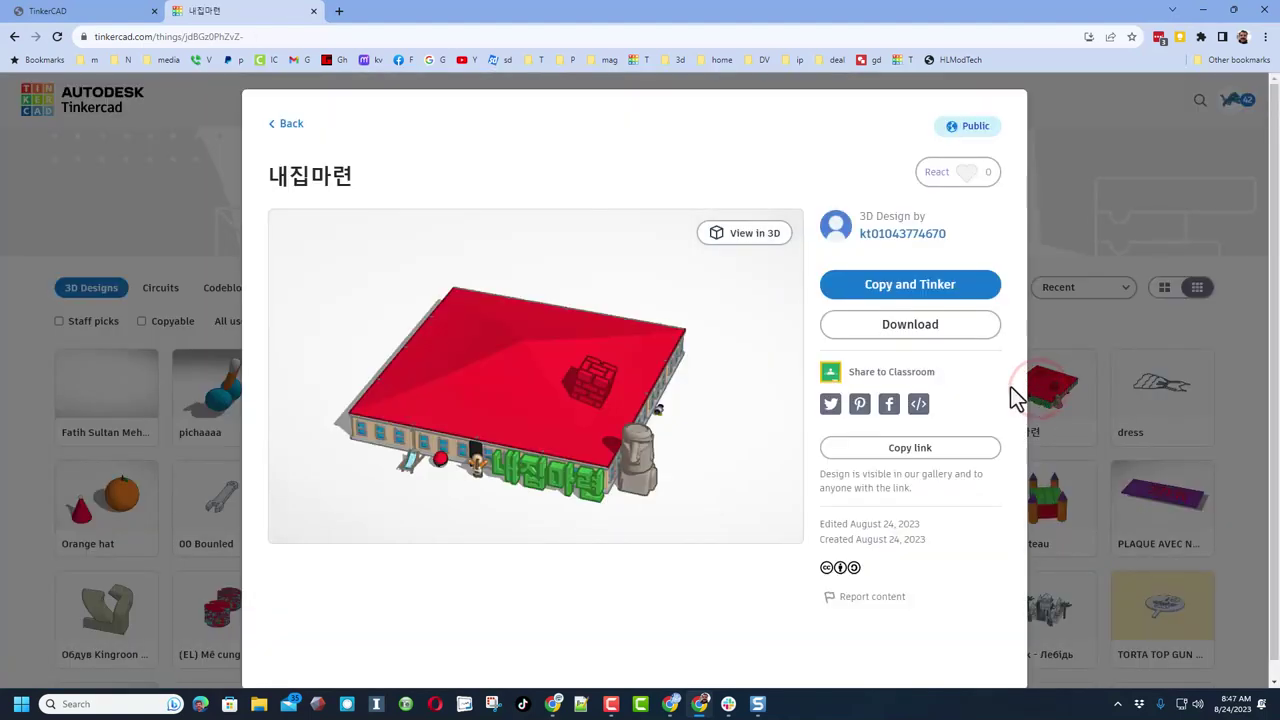
click(963, 170)
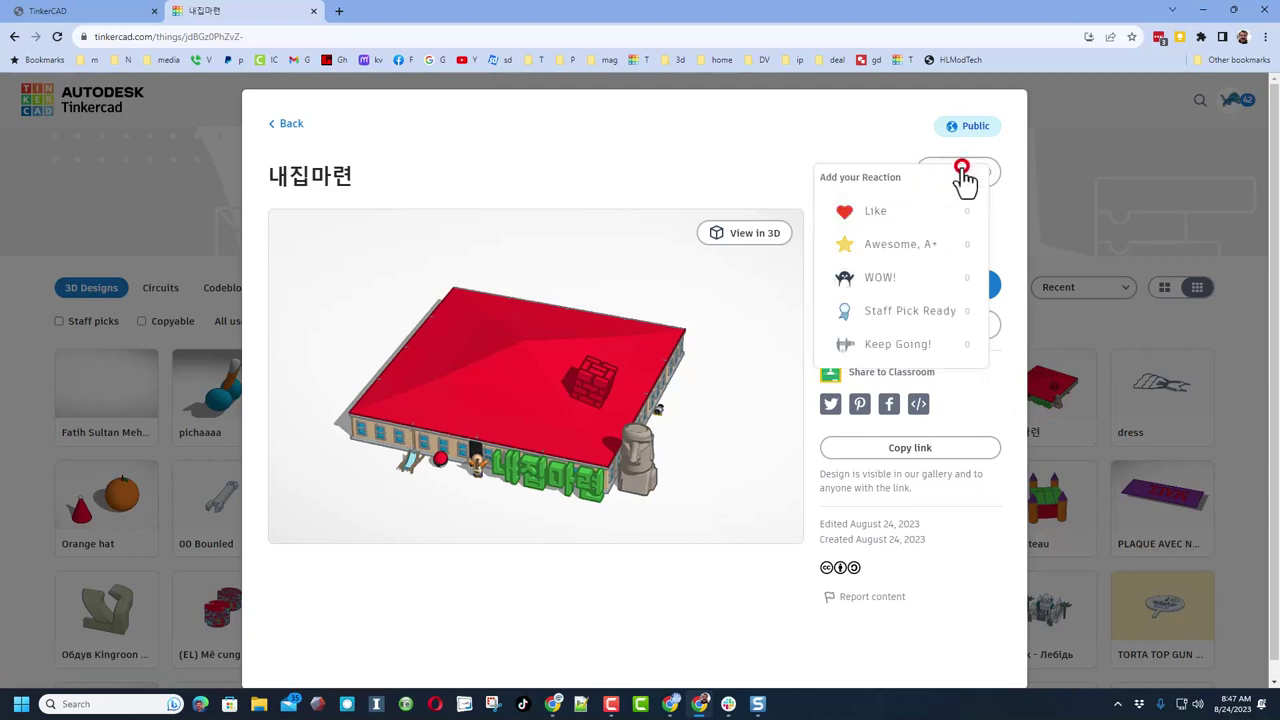
click(907, 274)
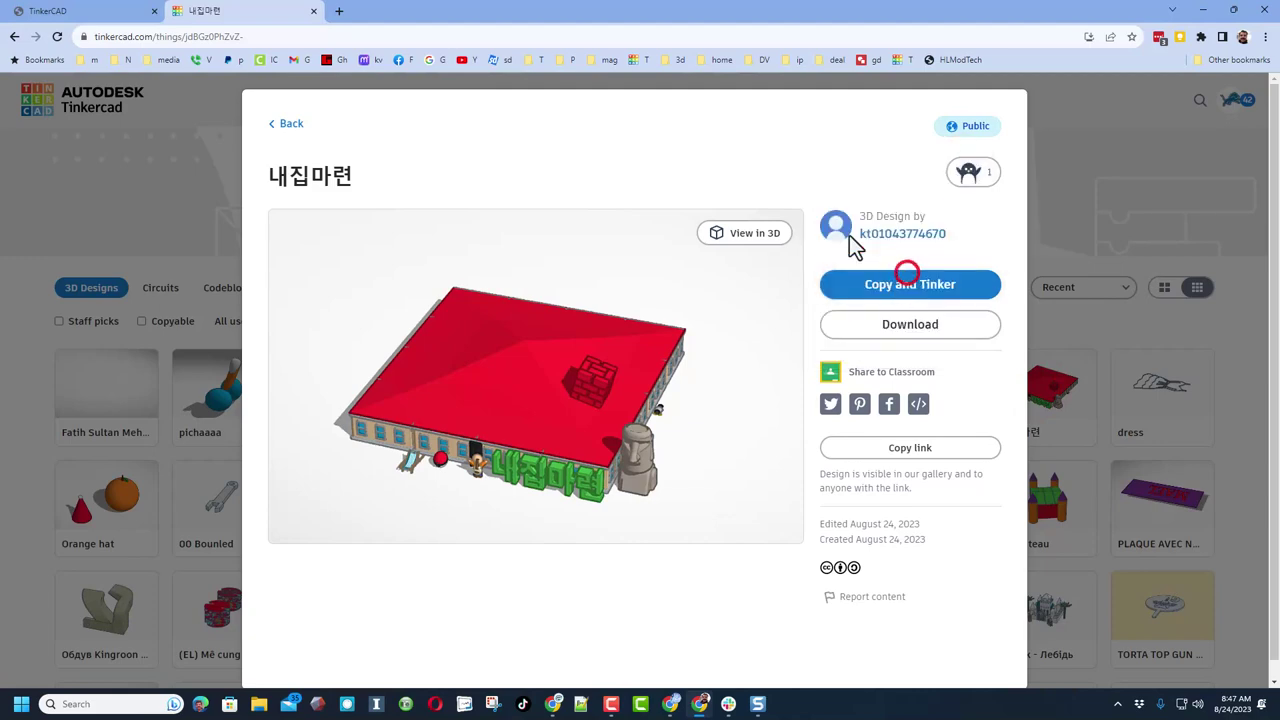
click(776, 87)
Like the Solar Umbrella design
scroll(425, 260, down, 2)
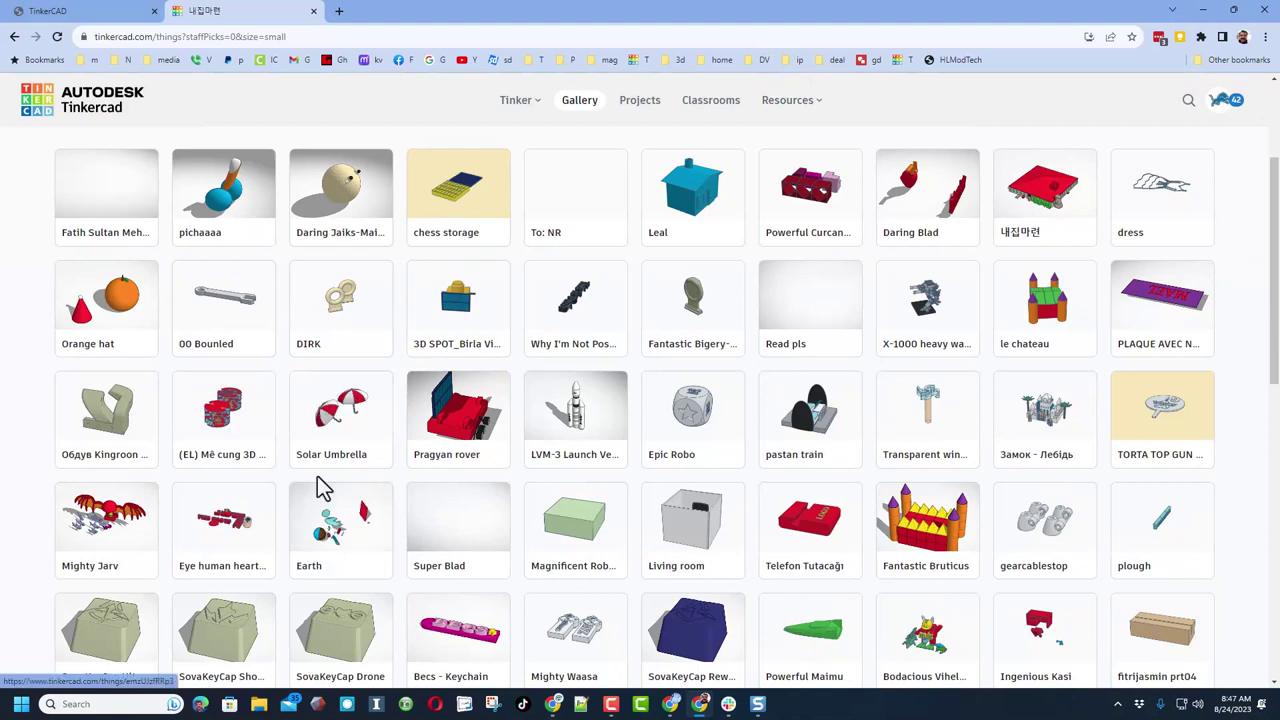
click(343, 438)
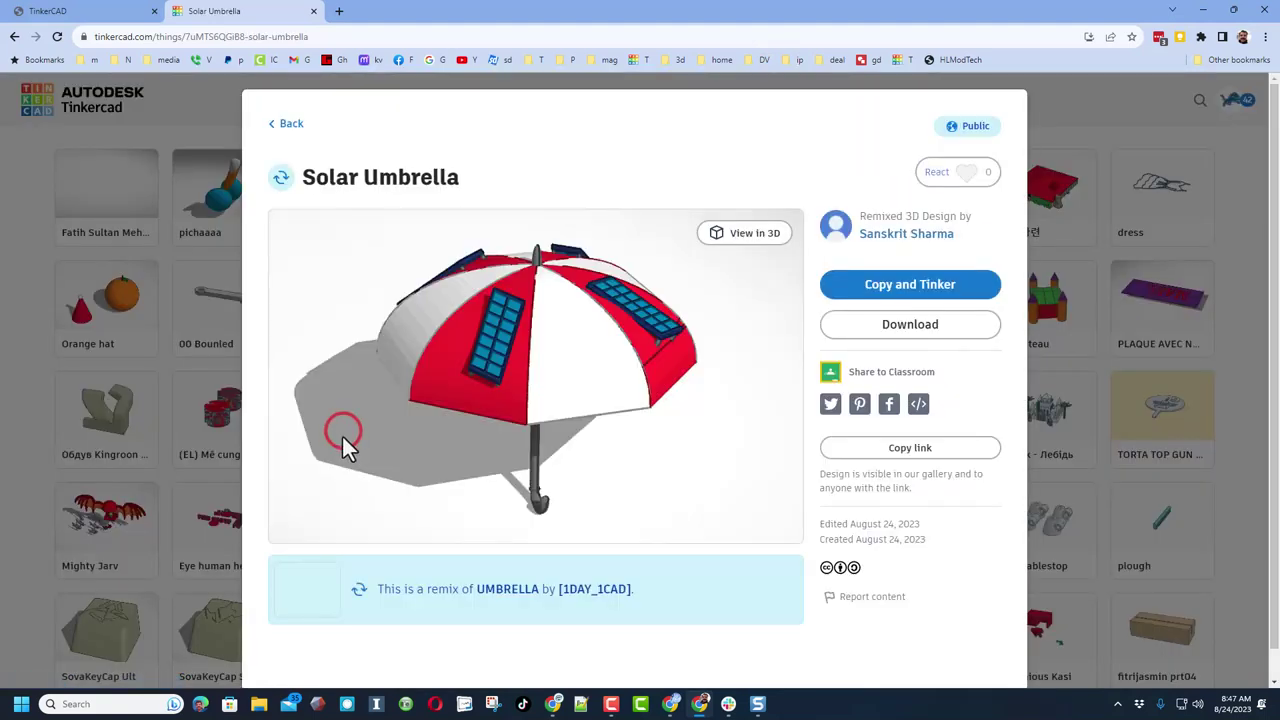
click(965, 175)
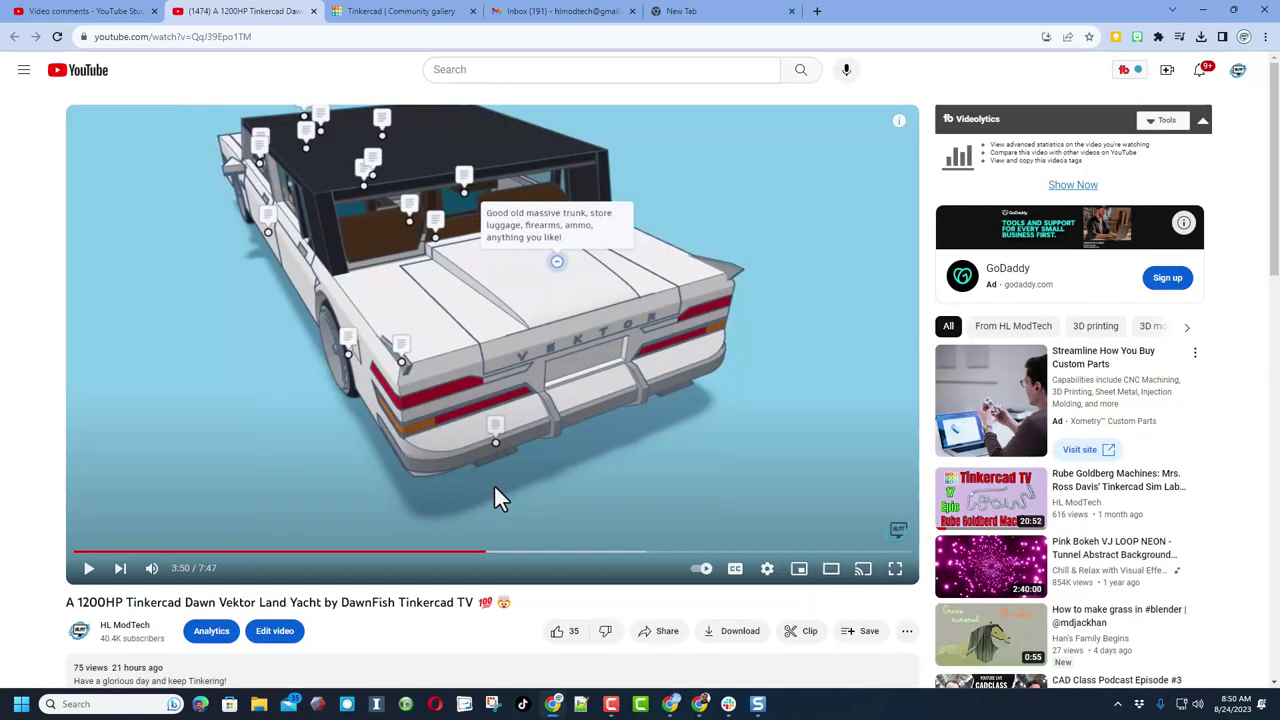
scroll(481, 486, down, 1)
scroll(481, 490, down, 4)
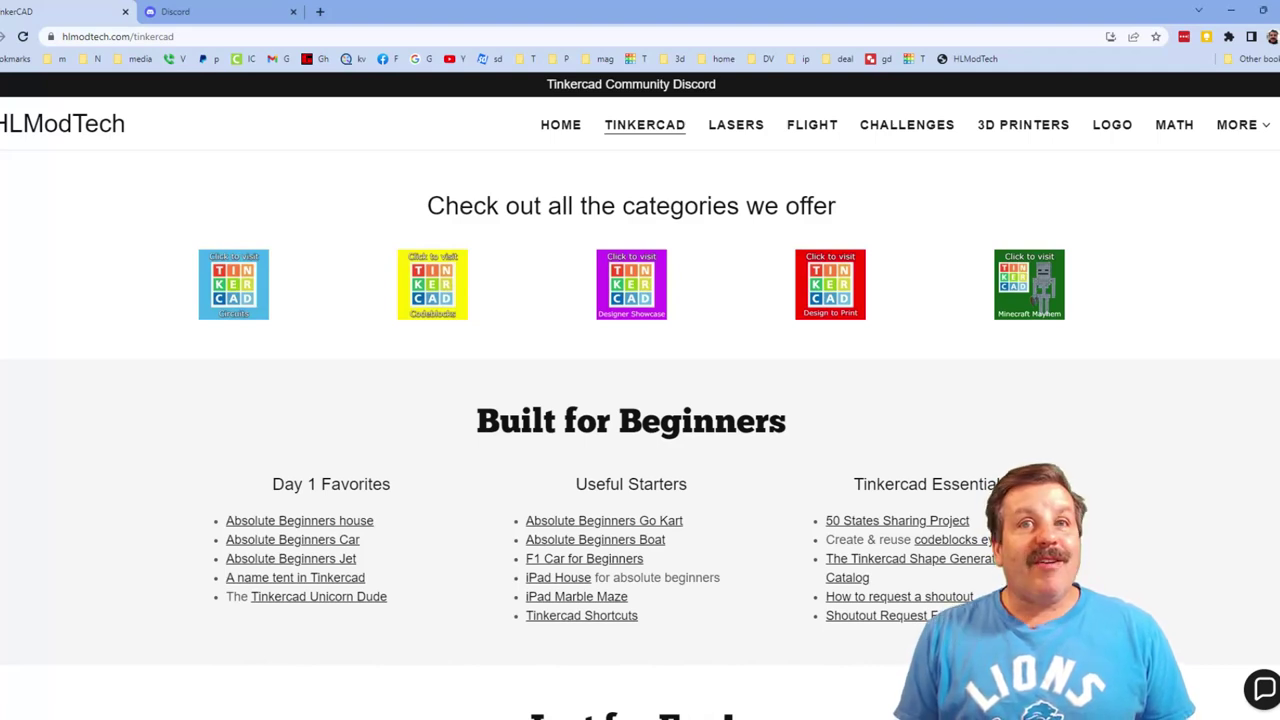
click(1262, 690)
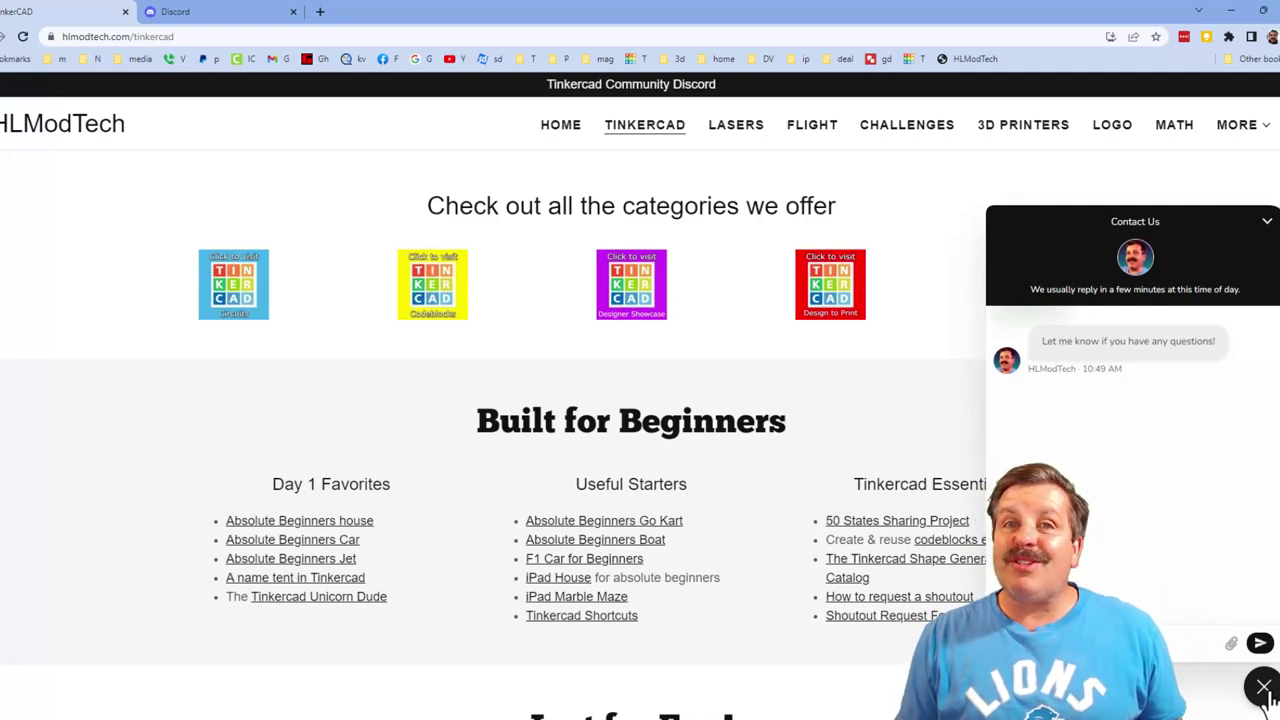
click(1262, 688)
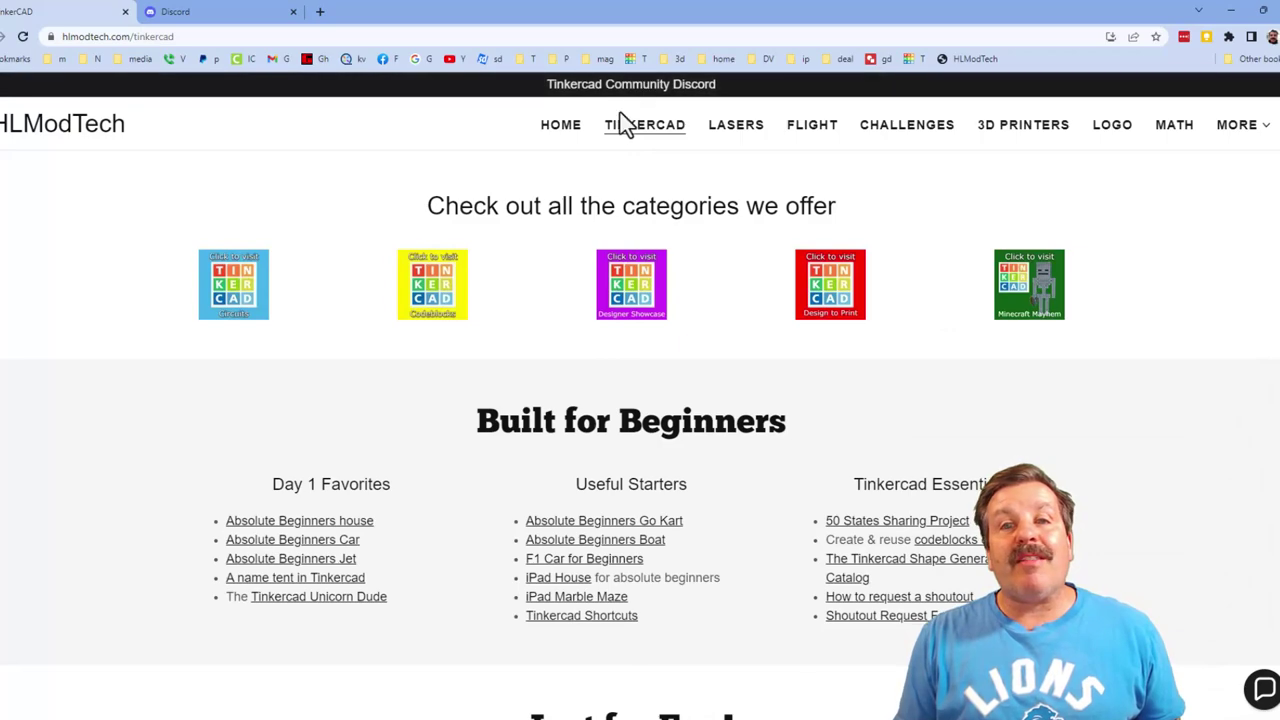
Follow the 'Tinkercad Community Discord' banner link on the HLModTech page to reach the server invite
click(634, 88)
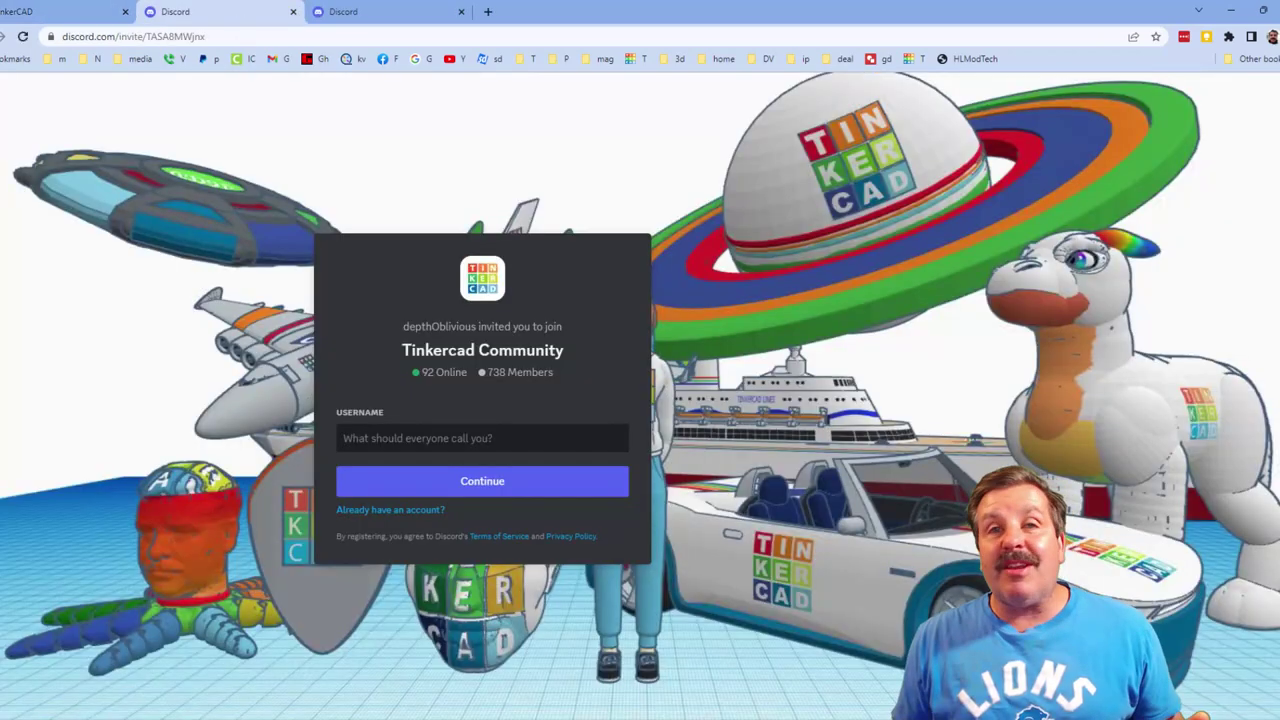